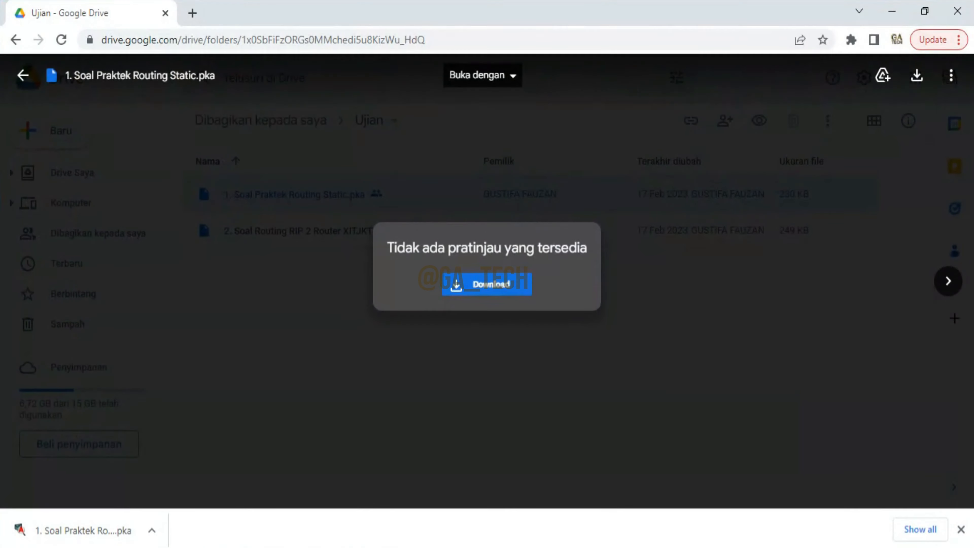
# Open the downloaded file 1. Soal Praktek Routing Static.pka in Cisco Packet Tracer and shift the activity instructions partly off the topology.
pyautogui.click(146, 532)
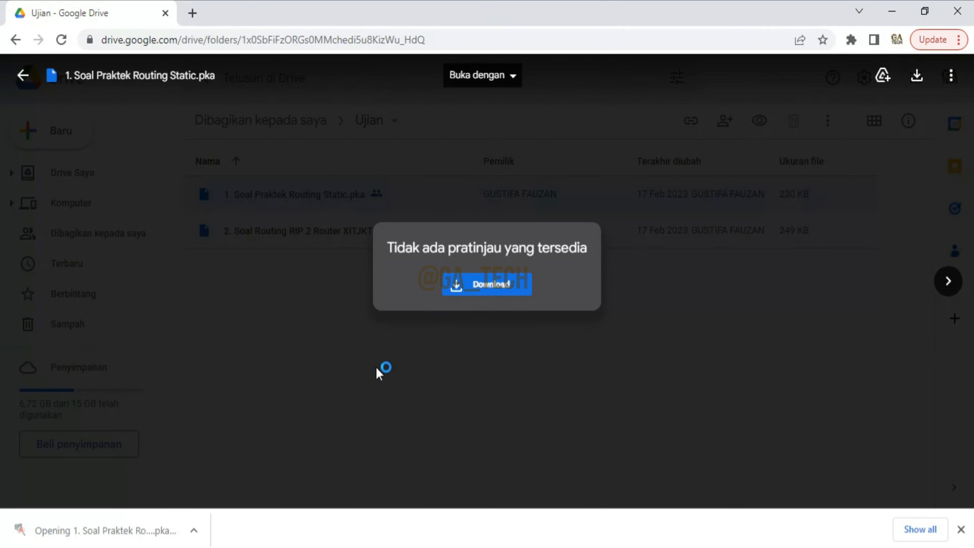
pyautogui.click(892, 10)
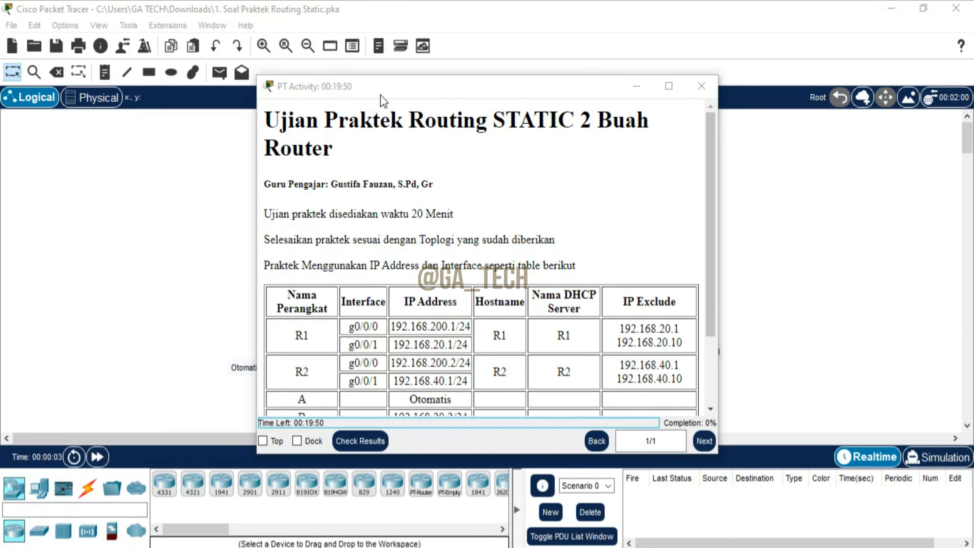
pyautogui.moveTo(333, 92); pyautogui.dragTo(467, 42)
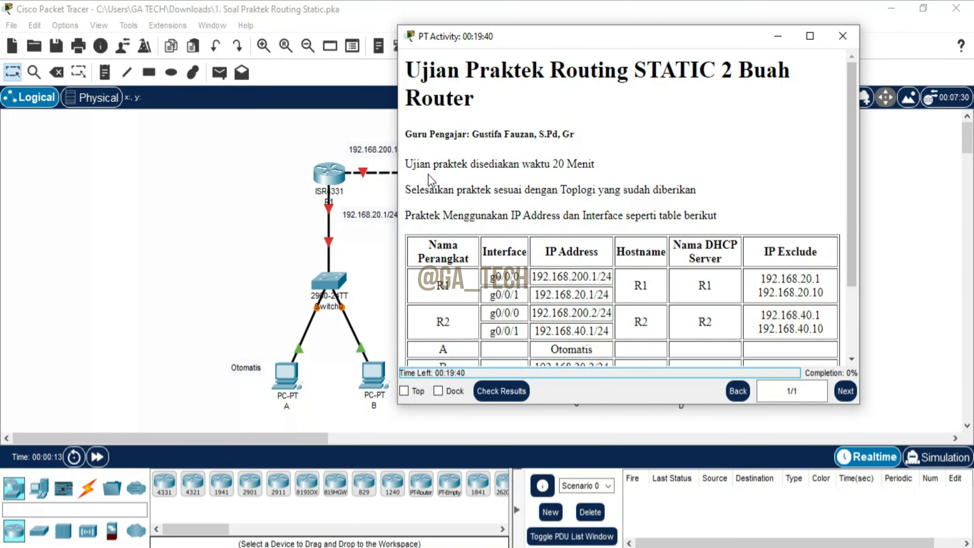
# Read the exam instructions and the full IP addressing table, and move the instructions clear of R1 and its PCs in the topology.
pyautogui.doubleClick(557, 164)
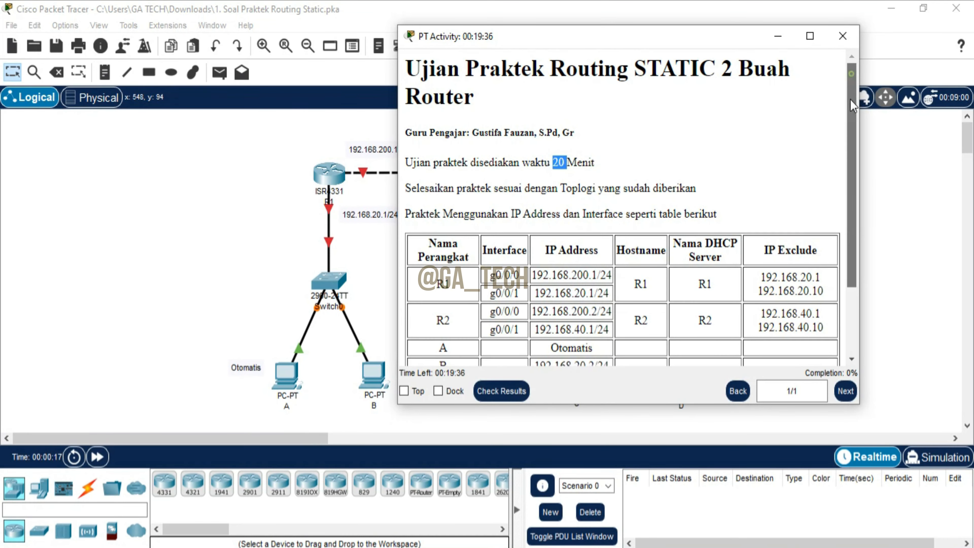
pyautogui.scroll(-3, 844, 123)
pyautogui.scroll(2, 844, 123)
pyautogui.scroll(1, 844, 123)
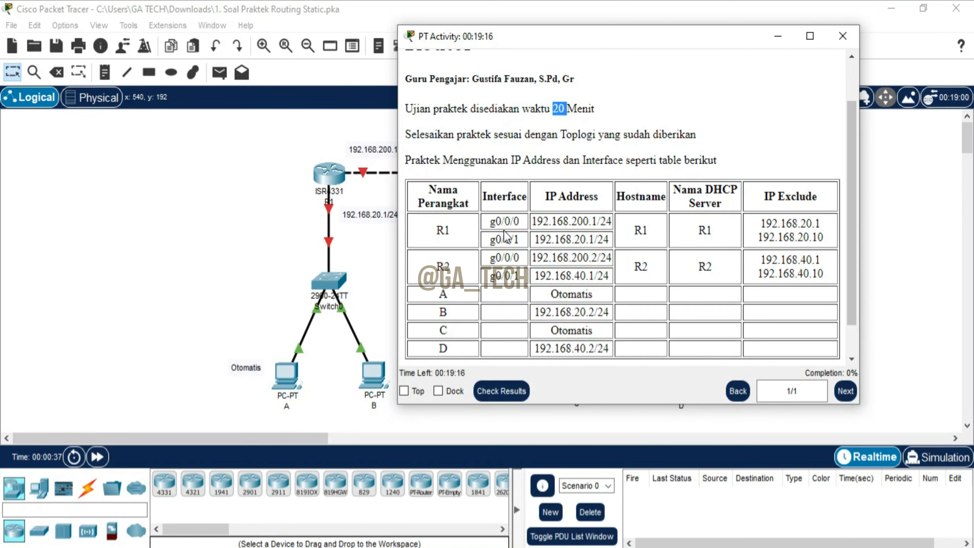
pyautogui.scroll(-2, 622, 215)
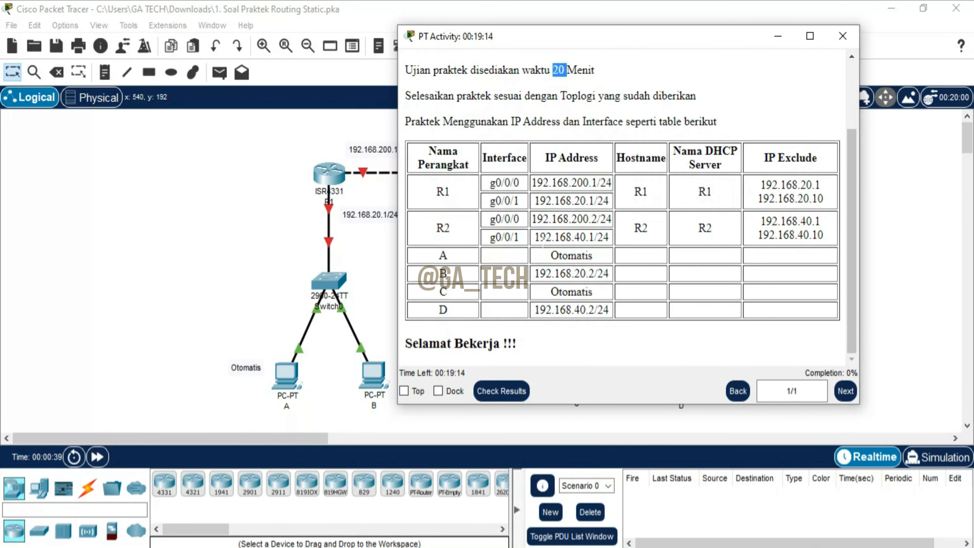
pyautogui.scroll(3, 621, 215)
pyautogui.moveTo(500, 41); pyautogui.dragTo(455, 52)
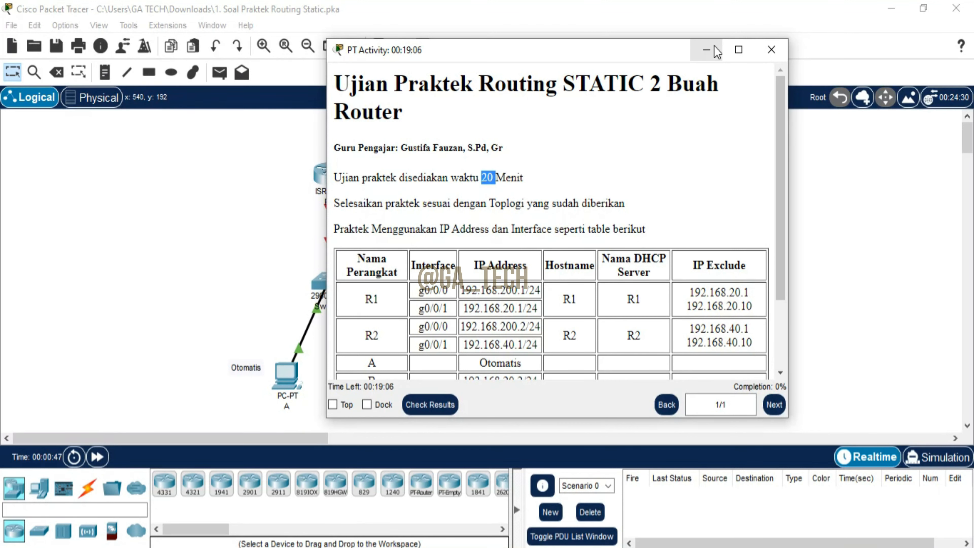
pyautogui.moveTo(433, 58); pyautogui.dragTo(686, 24)
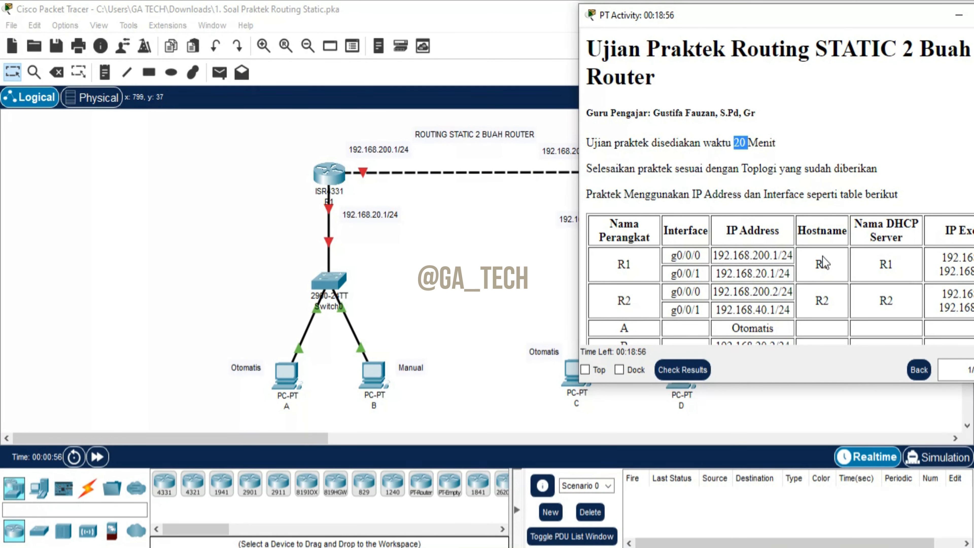
# Open the command line of router R1, enter privileged mode with en, and close the router's window.
pyautogui.click(311, 121)
pyautogui.click(328, 176)
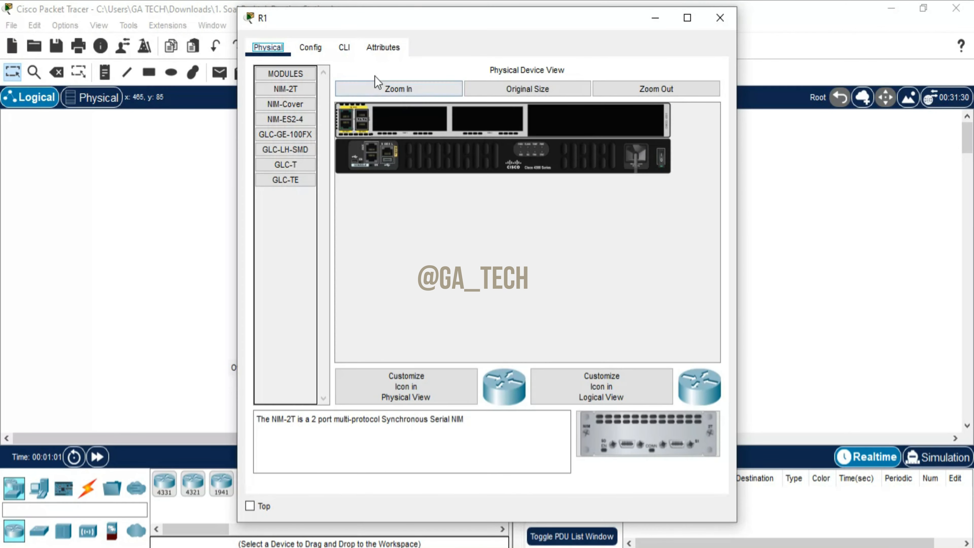
pyautogui.click(344, 47)
pyautogui.press('Return')
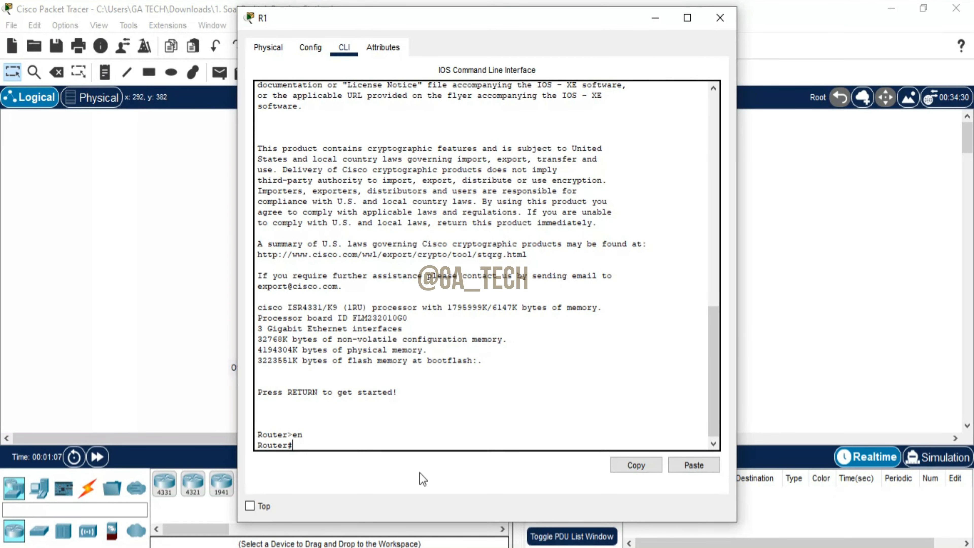
pyautogui.click(717, 23)
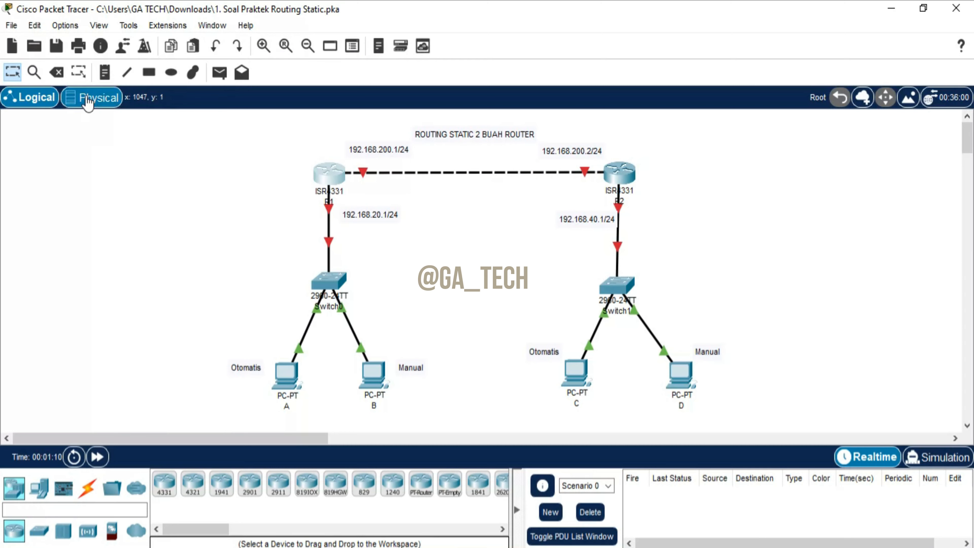
# Set the CLI and tooltip font sizes to 14 in the preferences and apply them.
pyautogui.click(43, 27)
pyautogui.click(80, 40)
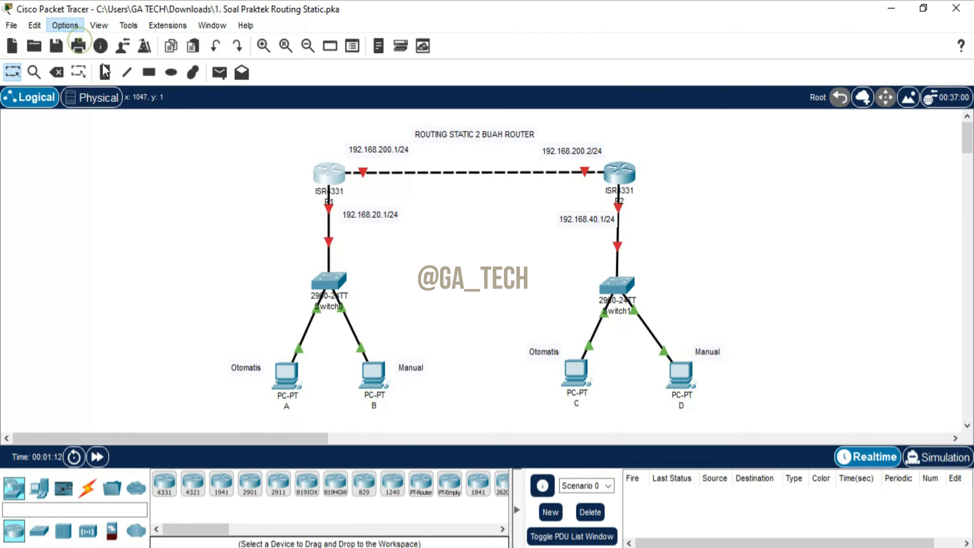
pyautogui.click(331, 41)
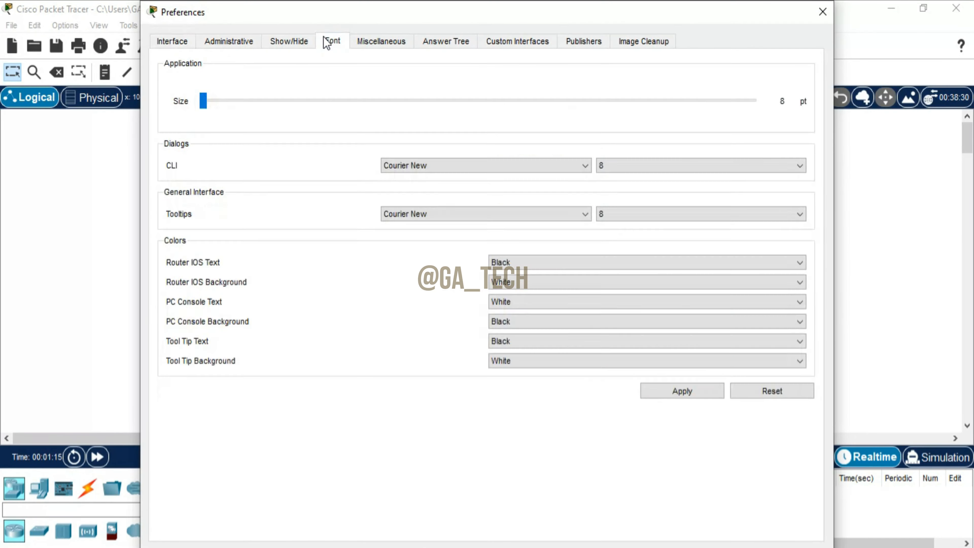
pyautogui.click(686, 163)
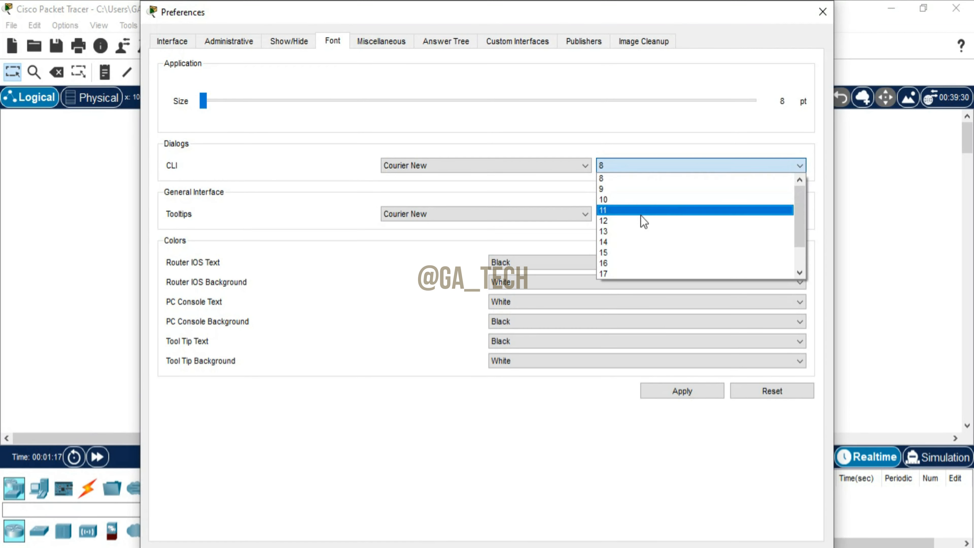
pyautogui.click(638, 243)
pyautogui.click(652, 212)
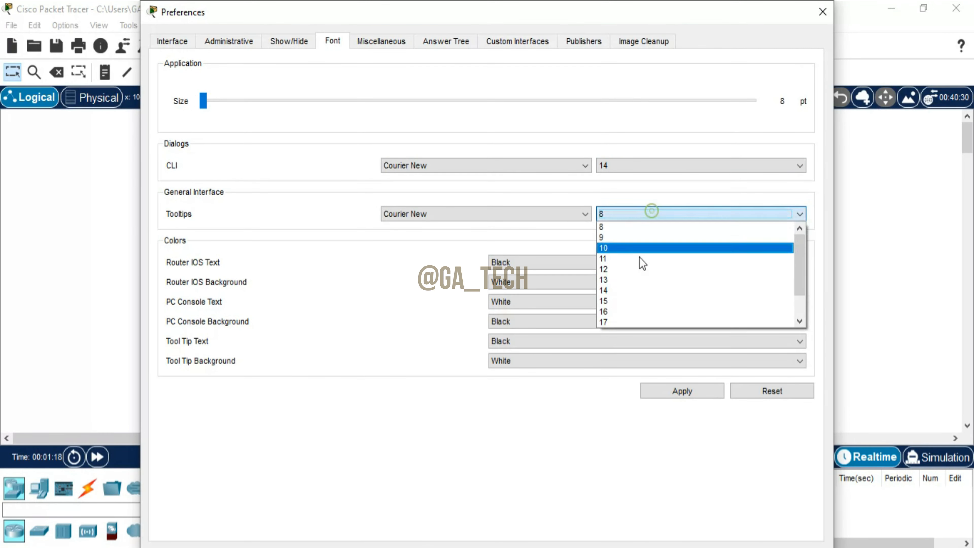
pyautogui.click(637, 291)
pyautogui.click(682, 391)
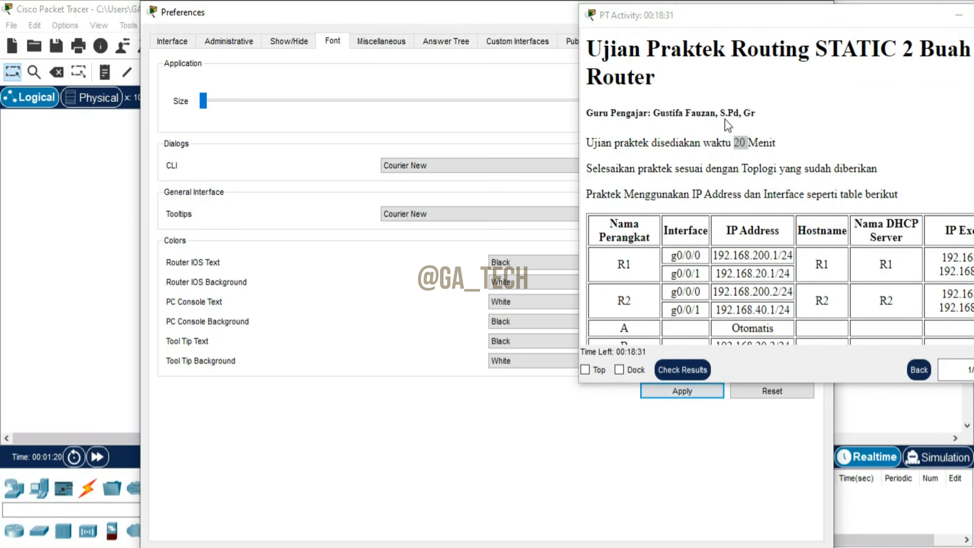
pyautogui.click(496, 22)
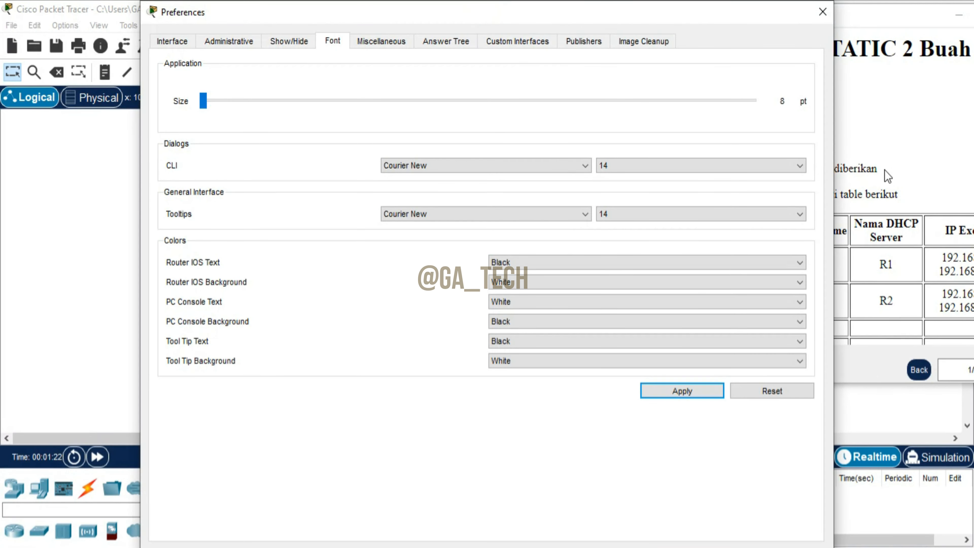
pyautogui.click(823, 12)
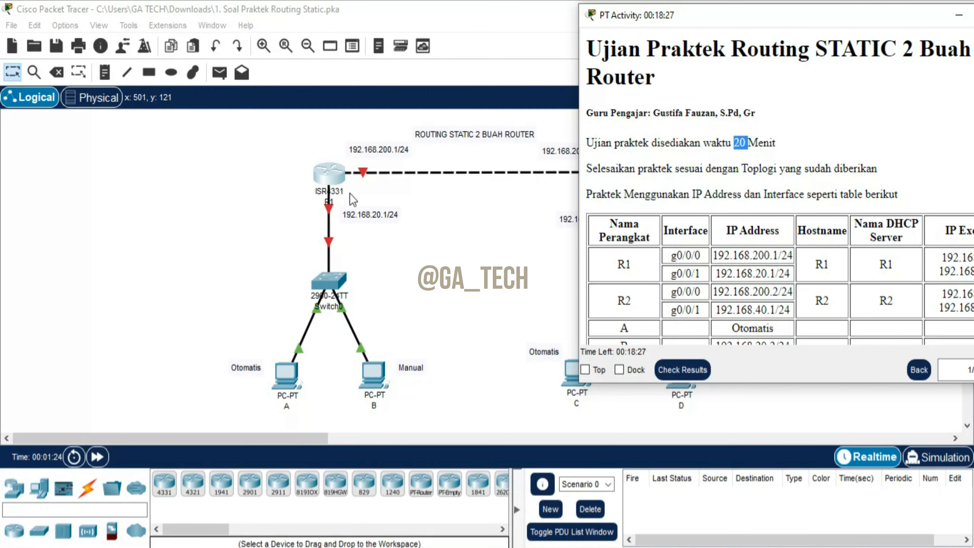
# Reopen R1's command line full-screen, enter global configuration mode with conf t, and set the hostname to R1.
pyautogui.click(329, 176)
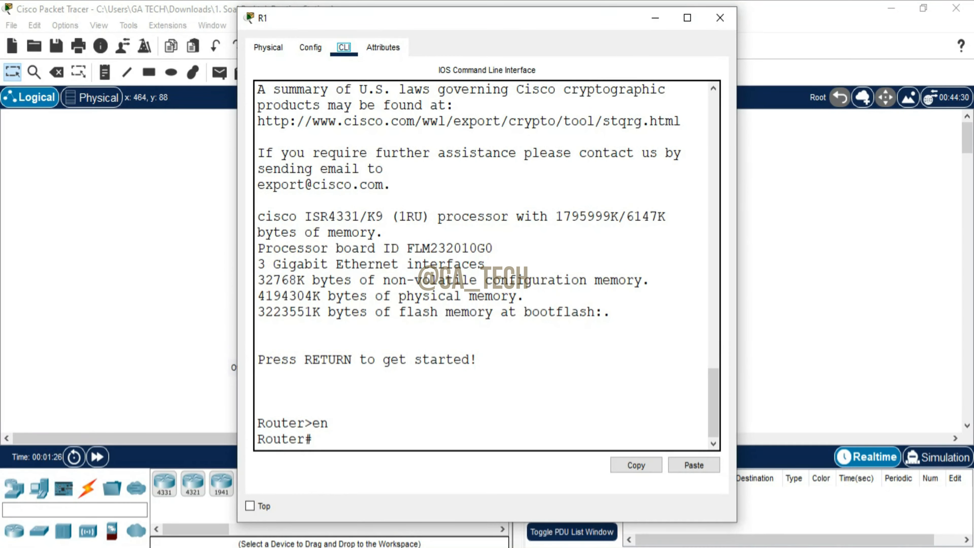
pyautogui.click(687, 18)
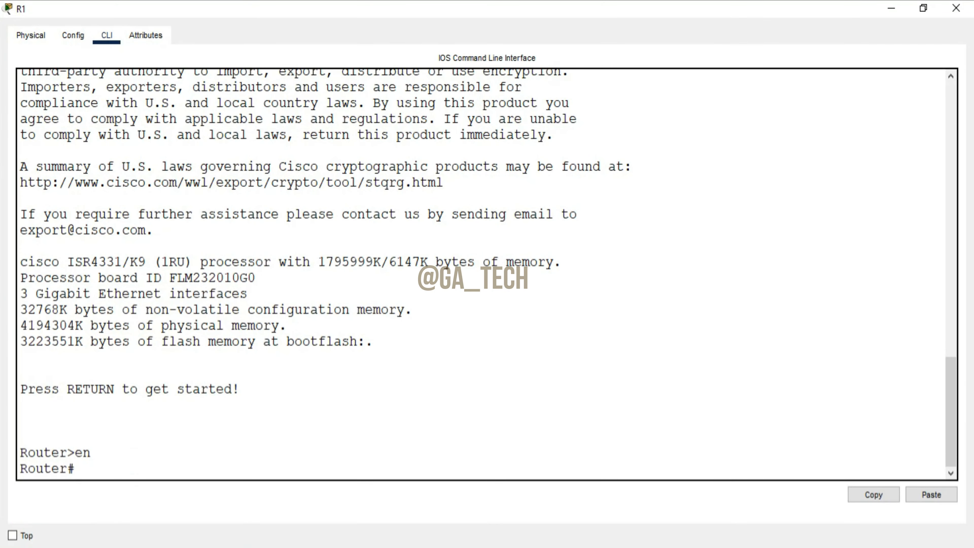
pyautogui.write('onf t')
pyautogui.press('Return')
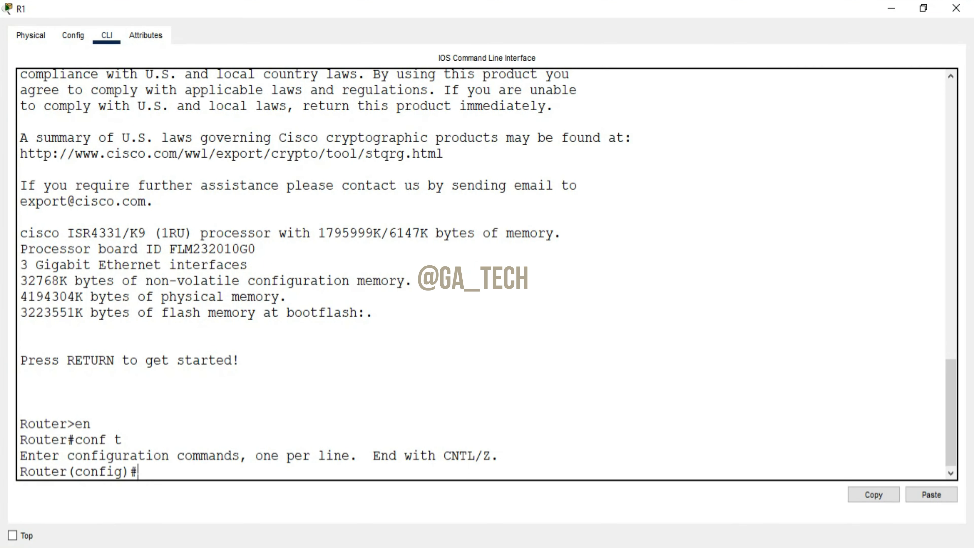
pyautogui.write('hostname R1')
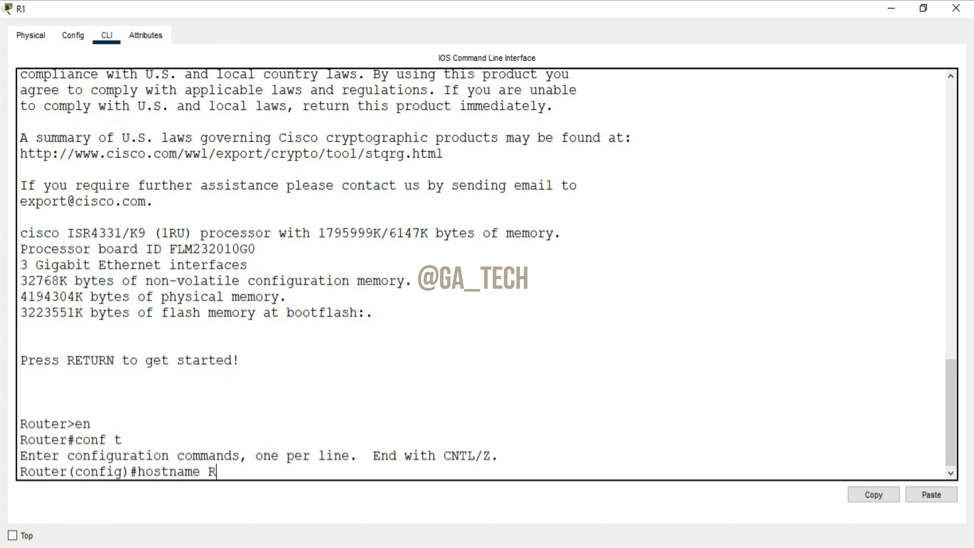
pyautogui.press('Return')
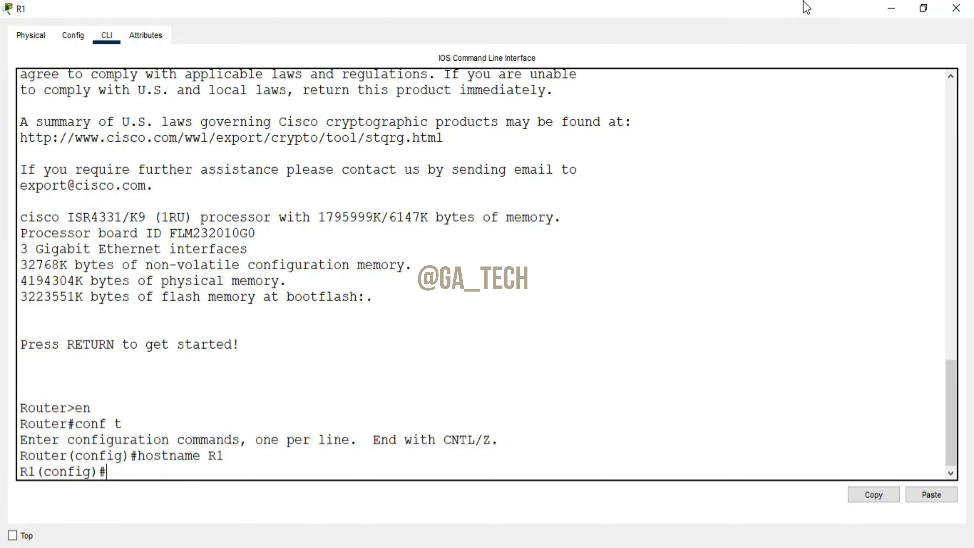
# Arrange R1's command line and the PT Activity instructions side by side so both stay readable.
pyautogui.moveTo(419, 543)
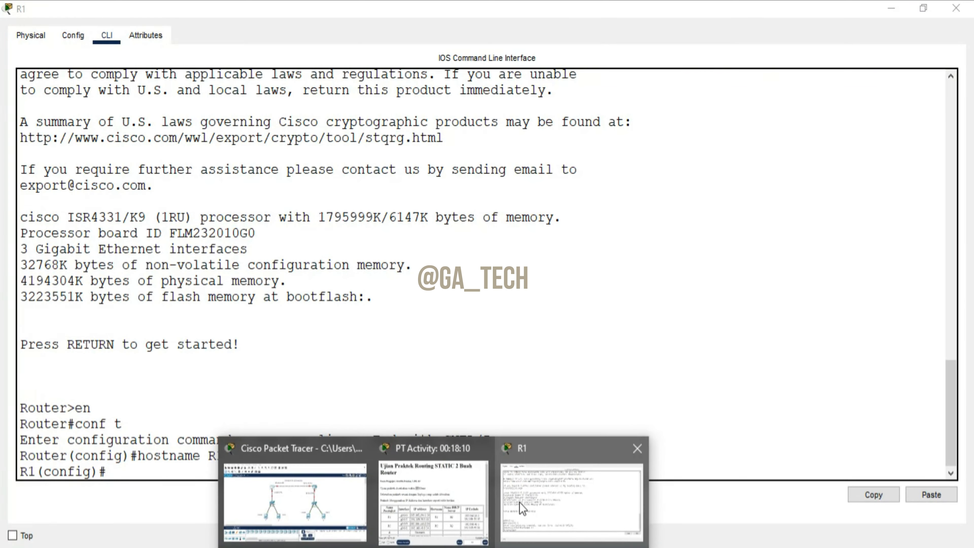
pyautogui.click(414, 491)
pyautogui.click(481, 25)
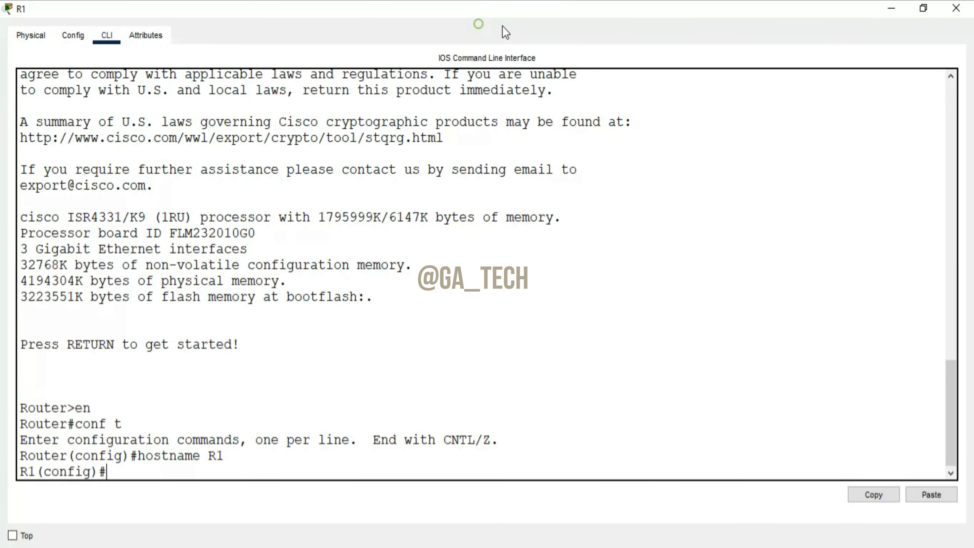
pyautogui.doubleClick(571, 15)
pyautogui.moveTo(591, 24); pyautogui.dragTo(365, 18)
pyautogui.moveTo(682, 17); pyautogui.dragTo(624, 13)
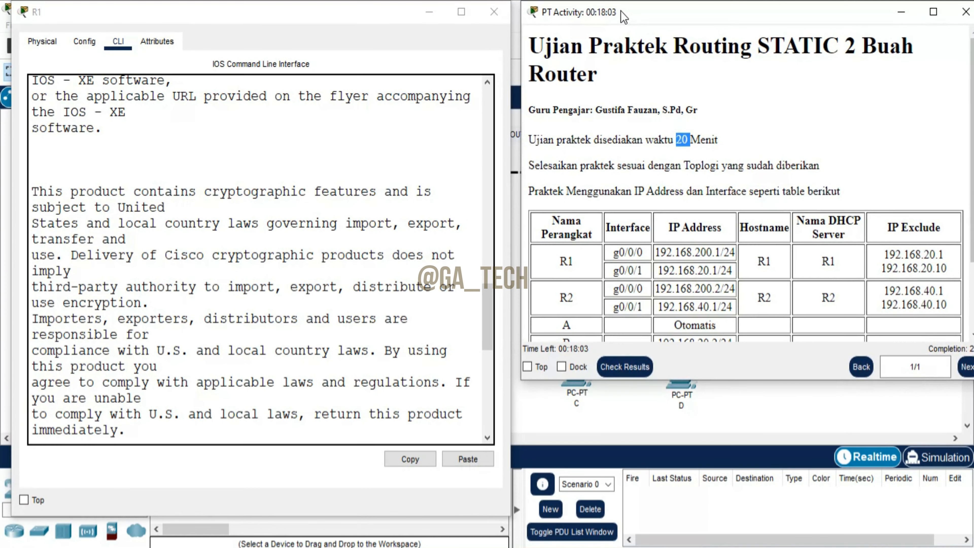
pyautogui.moveTo(716, 13); pyautogui.dragTo(696, 13)
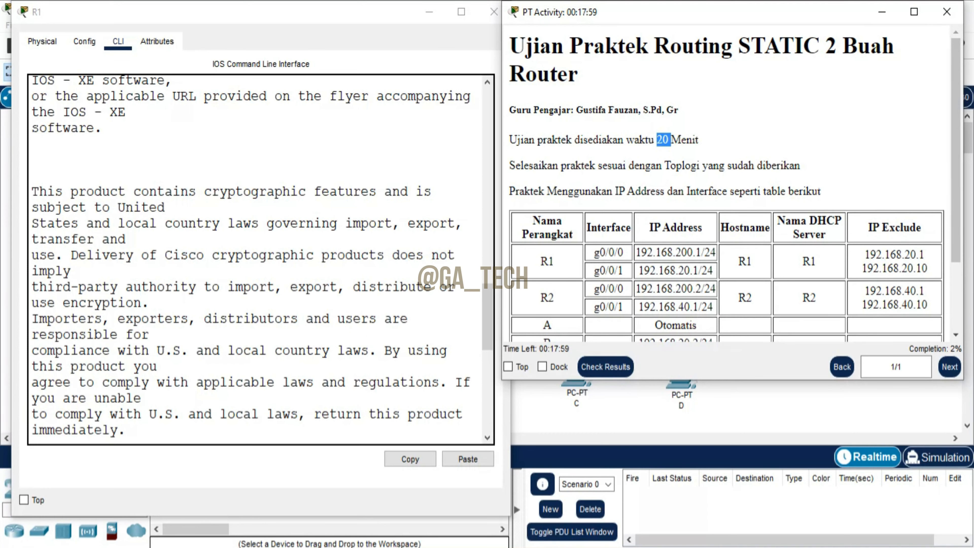
pyautogui.moveTo(130, 20); pyautogui.dragTo(120, 21)
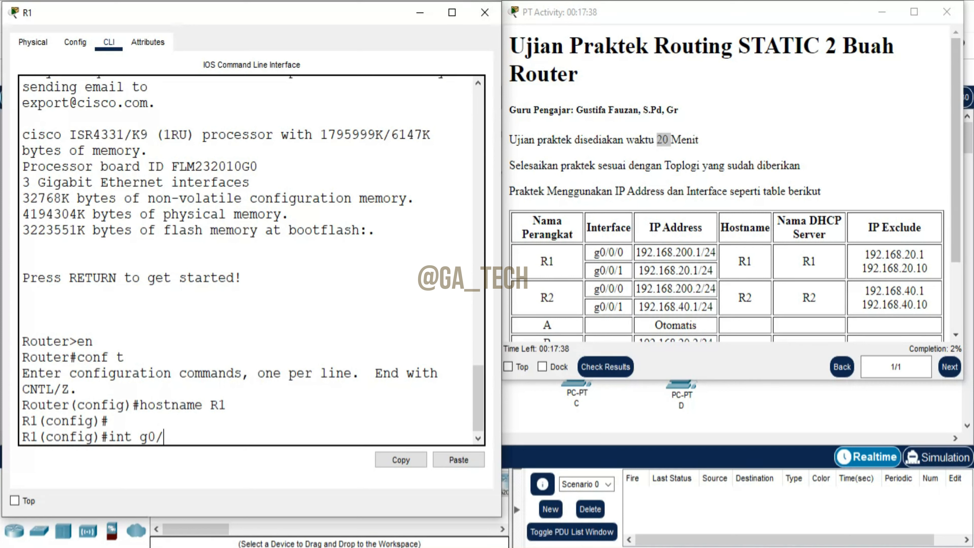
# Configure R1's interface g0/0/0 with IP address 192.168.200.1 and mask 255.255.255.0, enable it with no sh, and exit interface mode.
pyautogui.write('0/0')
pyautogui.press('Return')
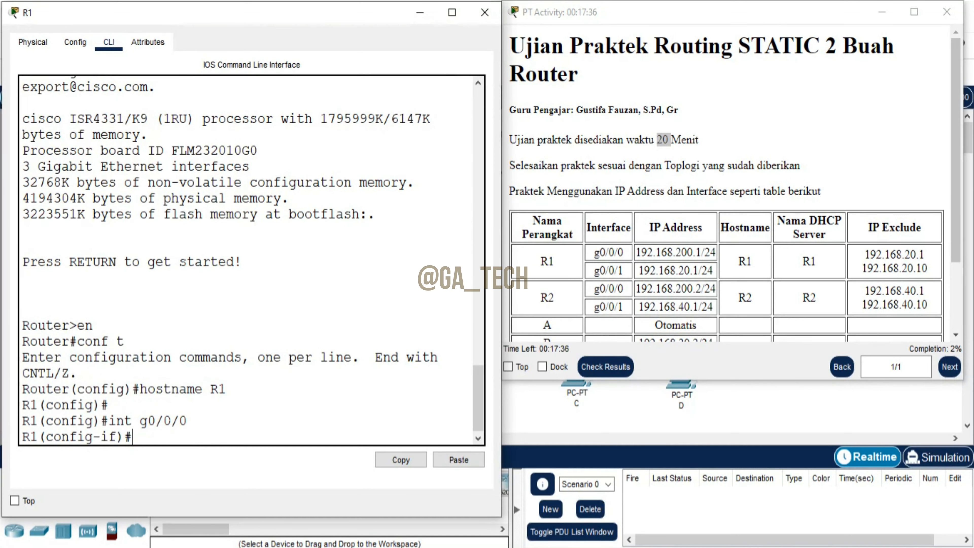
pyautogui.write('ip add 192.168.2')
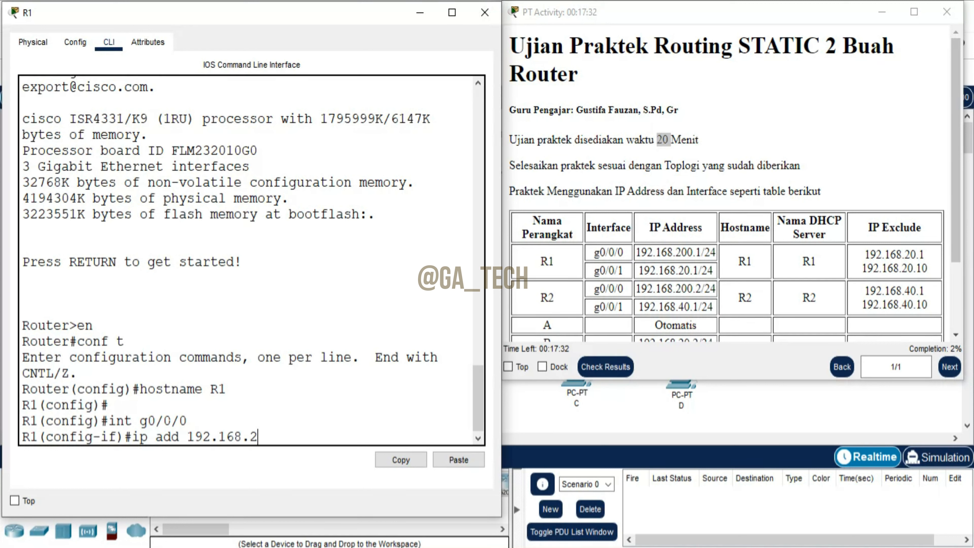
pyautogui.write('00.2 ')
pyautogui.write('255.255.255.0')
pyautogui.press('Return')
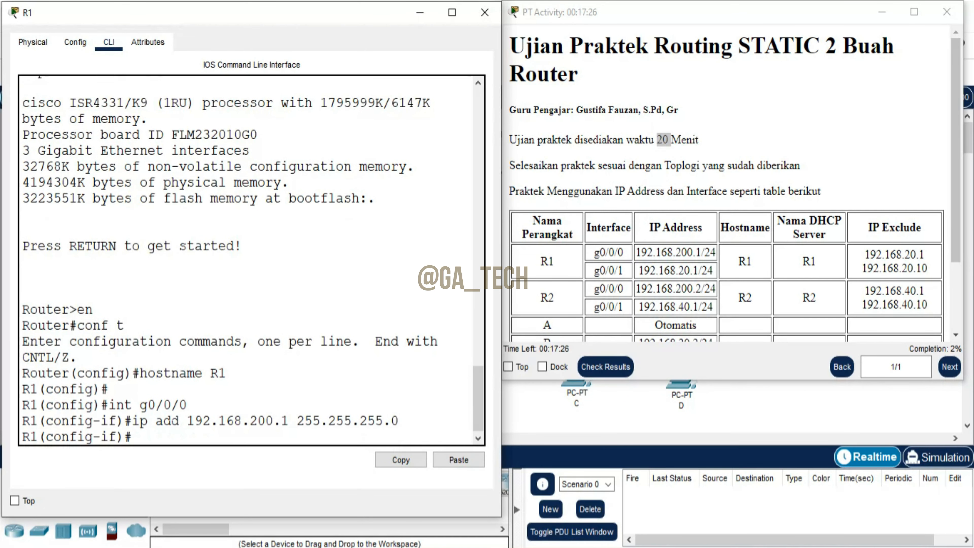
pyautogui.write('no sh')
pyautogui.press('Return')
pyautogui.write('exit')
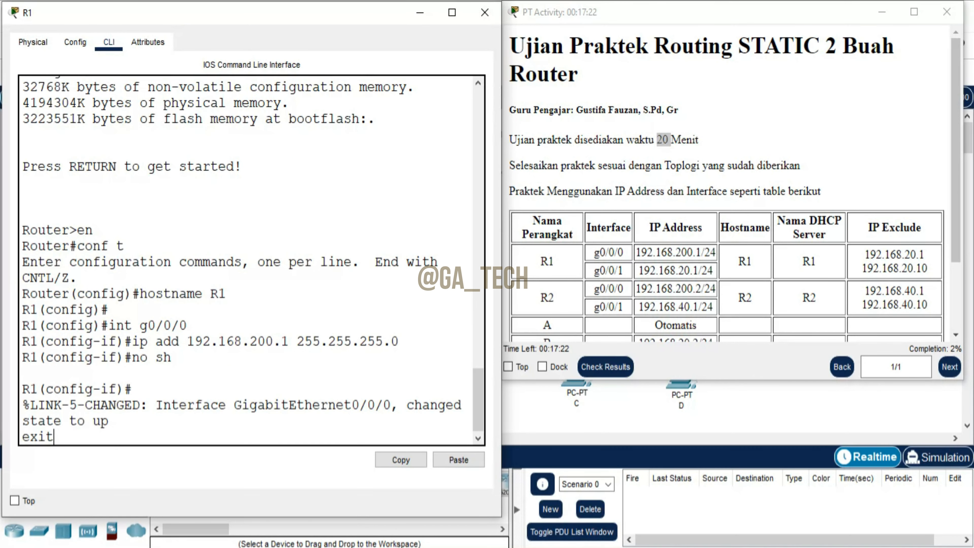
pyautogui.press('Return')
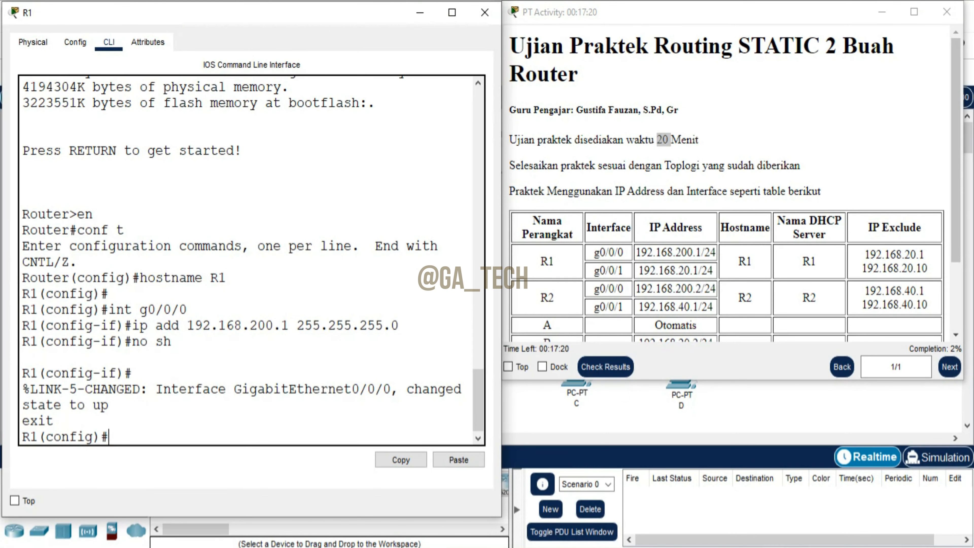
# Configure R1's interface g0/0/1 with IP address 192.168.20.1 and mask 255.255.255.0, enable it with no sh, and exit interface mode.
pyautogui.write('int g0/0/21')
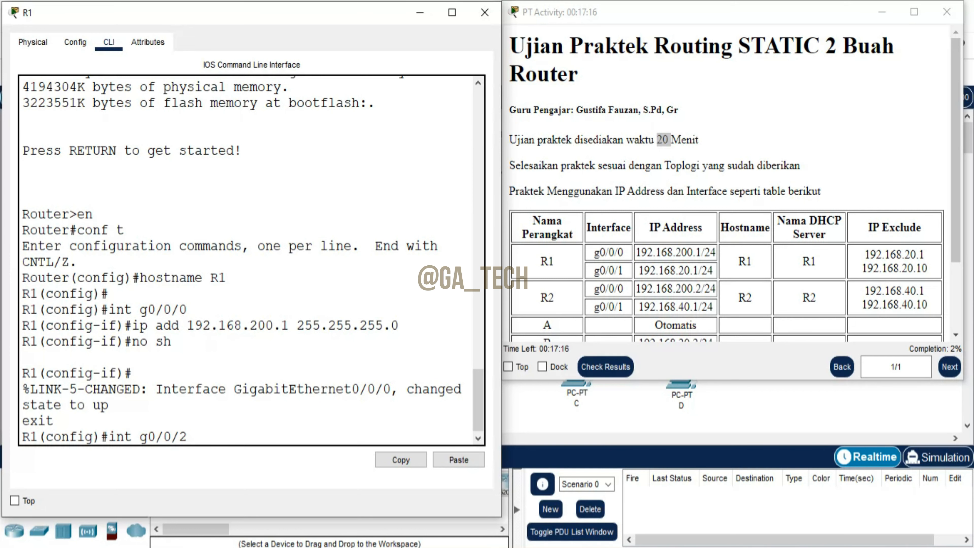
pyautogui.press('Return')
pyautogui.write('ig-if)#i')
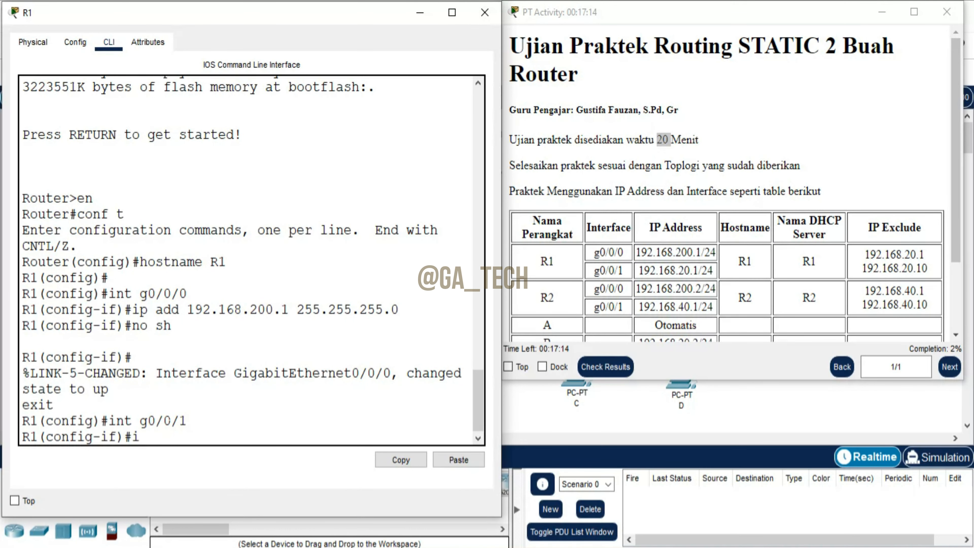
pyautogui.write('p add 192.168.2')
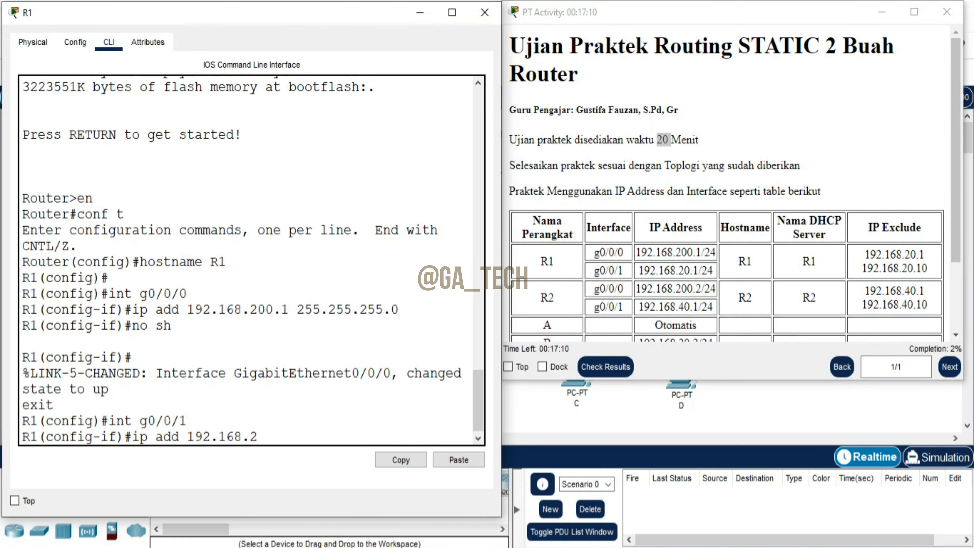
pyautogui.write('0.1 255.255.255.0')
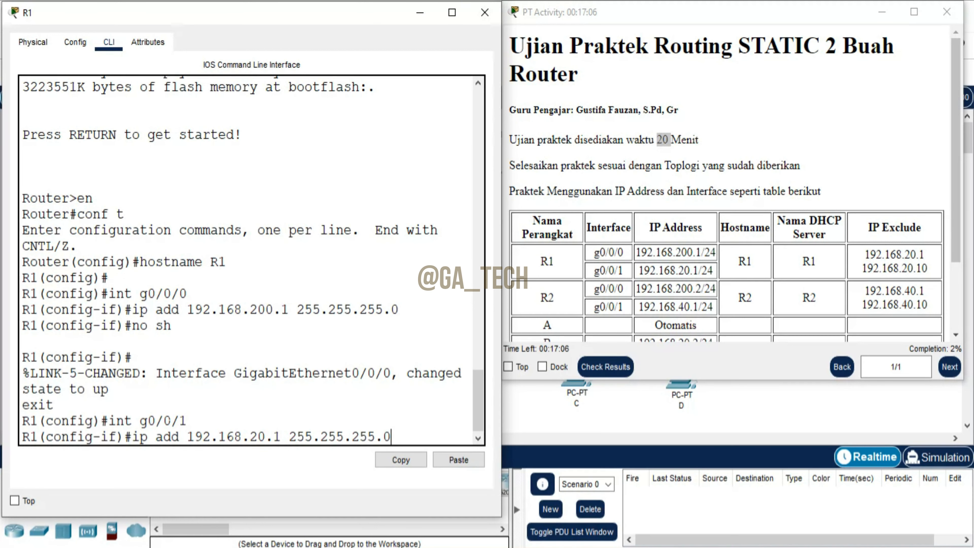
pyautogui.press('Return')
pyautogui.write('no sh')
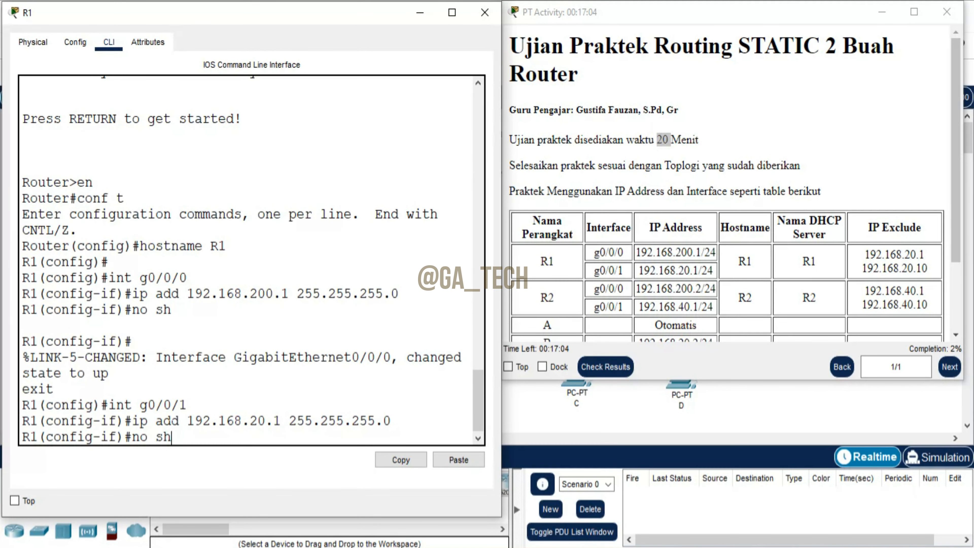
pyautogui.press('Return')
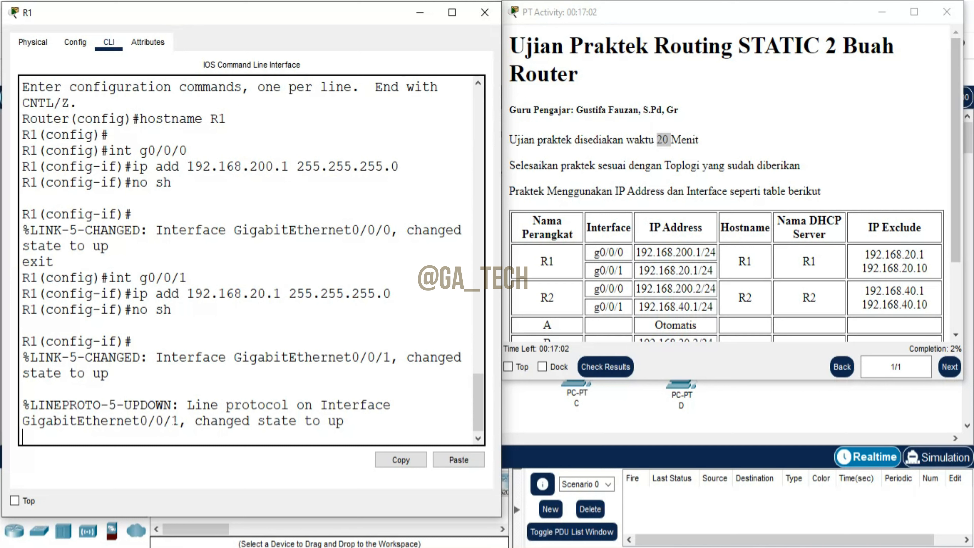
pyautogui.press('Return')
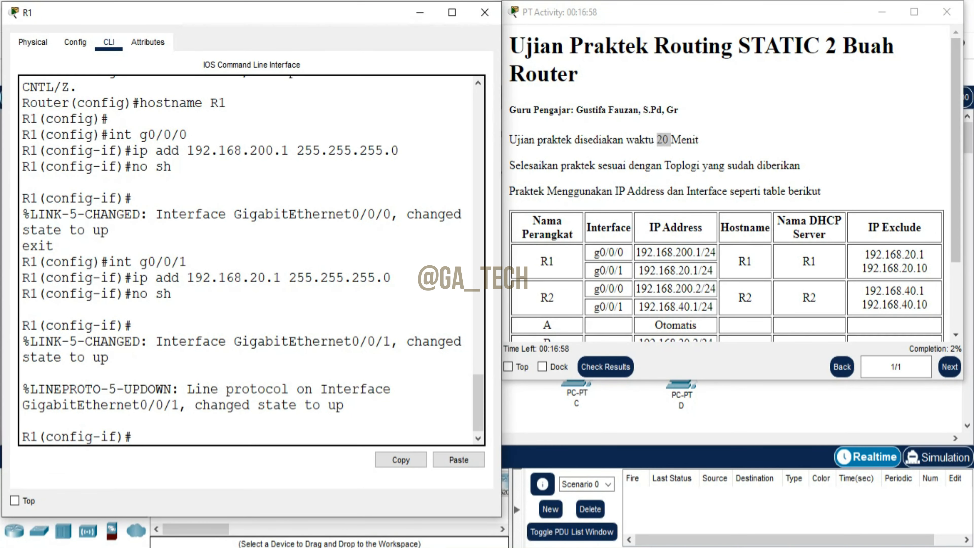
pyautogui.write('ip')
pyautogui.press('BackSpace')
pyautogui.press('BackSpace')
pyautogui.write('exit')
pyautogui.press('Return')
# Create a DHCP pool named R1 on the router with network 192.168.20.0 and mask 255.255.255.0.
pyautogui.write('i[p')
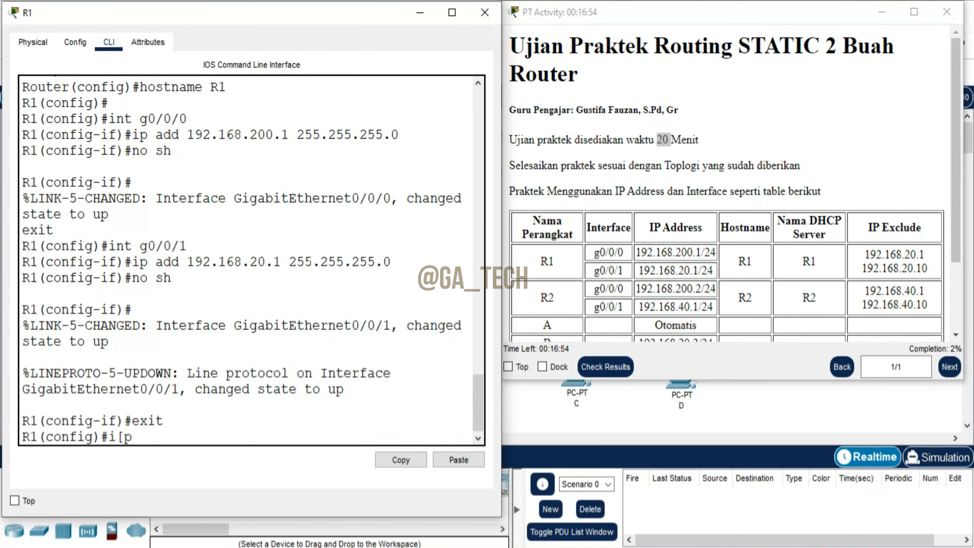
pyautogui.press('BackSpace')
pyautogui.press('BackSpace')
pyautogui.write('p dhcp pool')
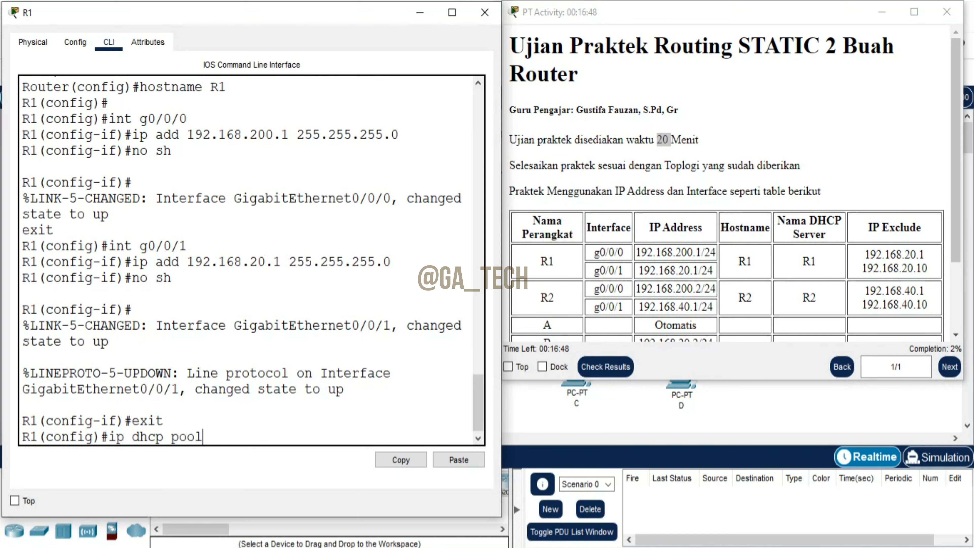
pyautogui.write(' R1')
pyautogui.press('Return')
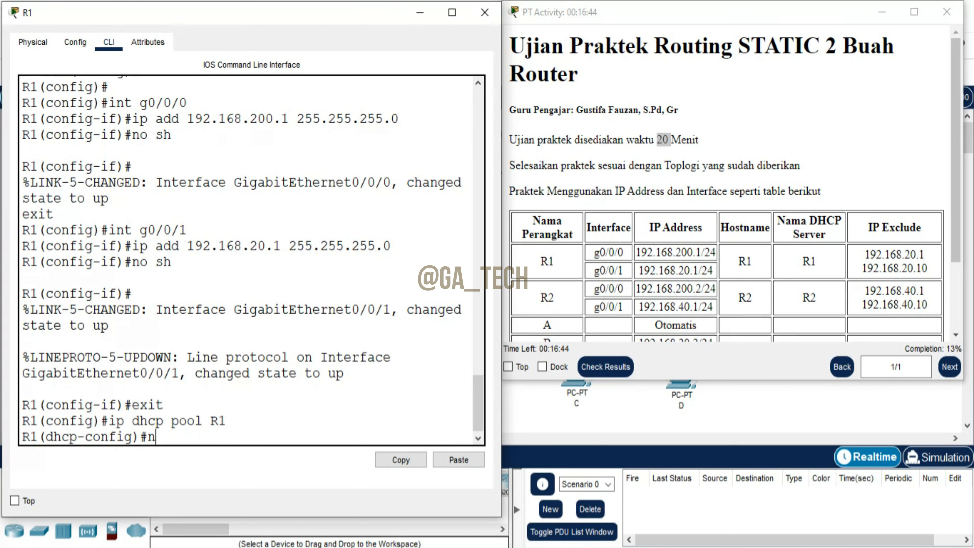
pyautogui.press('Tab')
pyautogui.write('192.1')
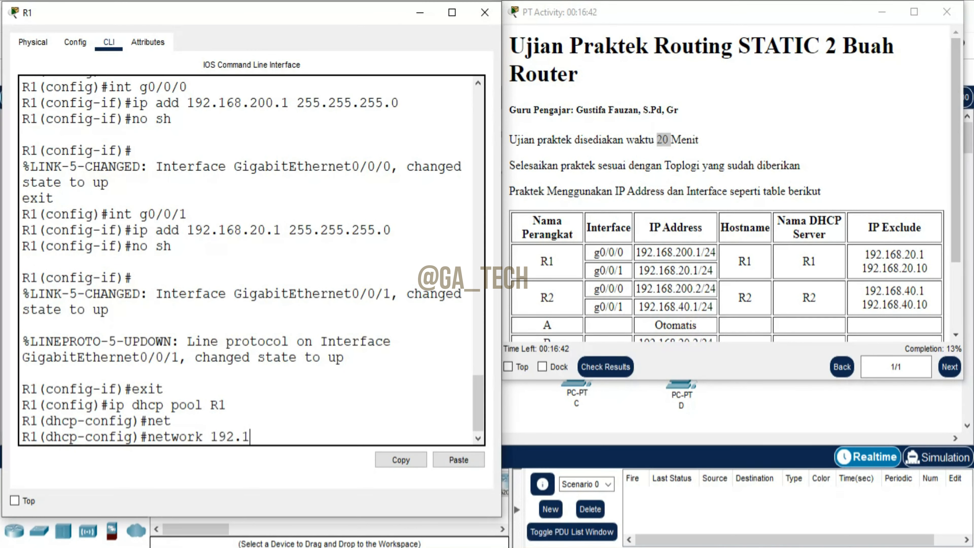
pyautogui.write('68.20.0 2')
pyautogui.write('55.255.255.0')
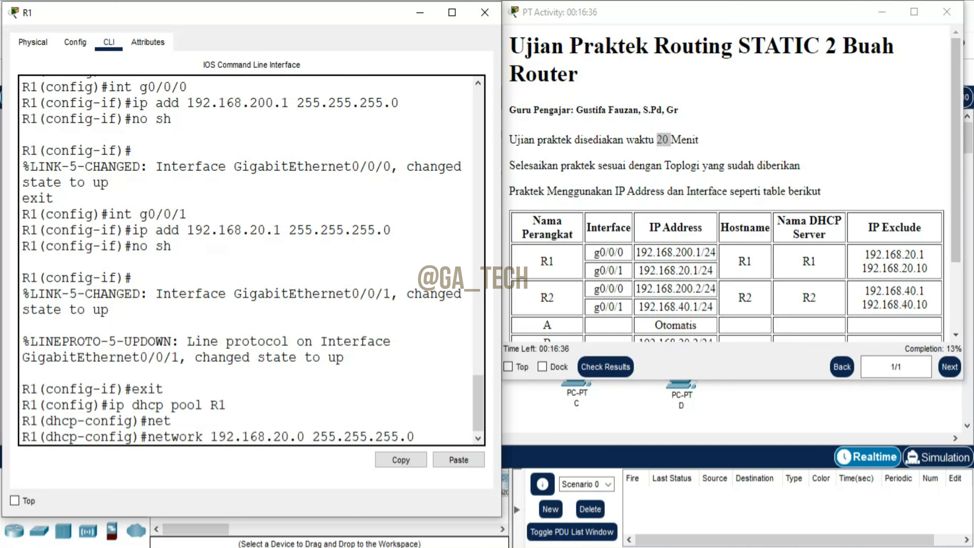
pyautogui.press('Return')
# Set both the default-router and dns-server of DHCP pool R1 to 192.168.20.1, and exit DHCP configuration mode.
pyautogui.write('def')
pyautogui.press('Tab')
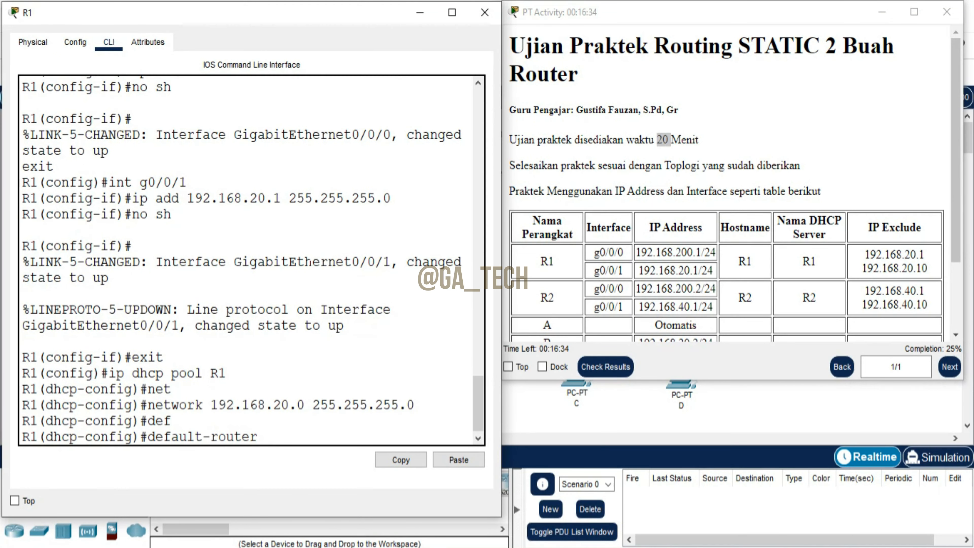
pyautogui.write('192.168.20.1')
pyautogui.press('Return')
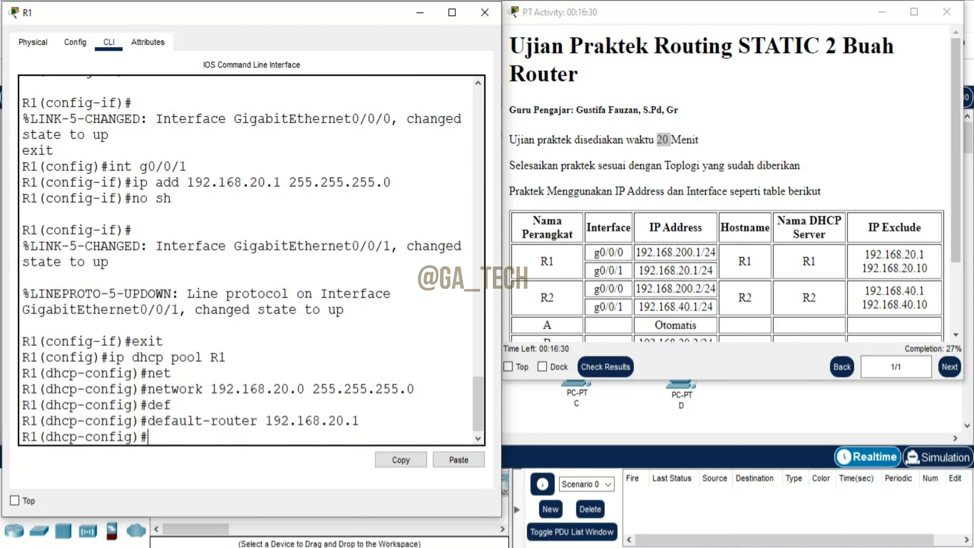
pyautogui.write('dn')
pyautogui.press('Tab')
pyautogui.write('19')
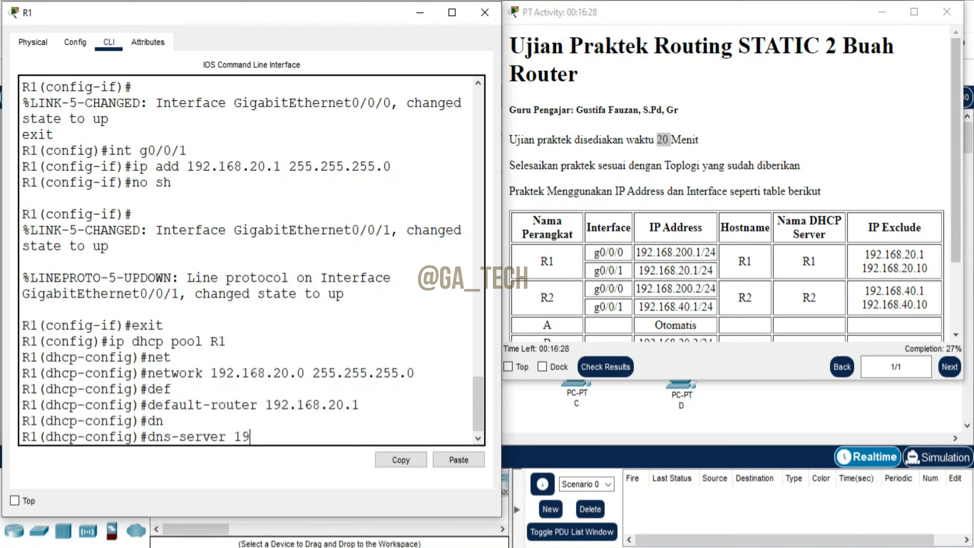
pyautogui.write('2.168.20.1')
pyautogui.press('Return')
pyautogui.write('e')
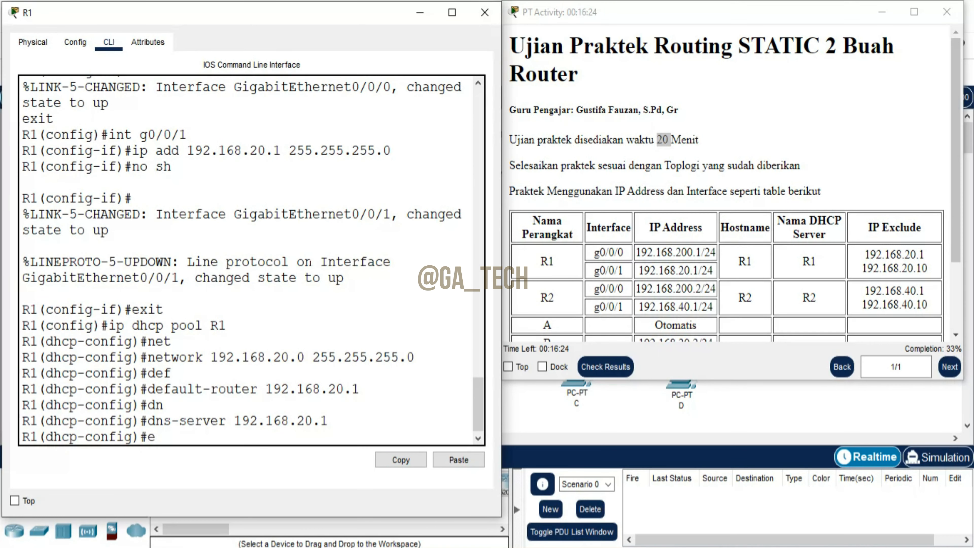
pyautogui.write('xit')
pyautogui.press('Return')
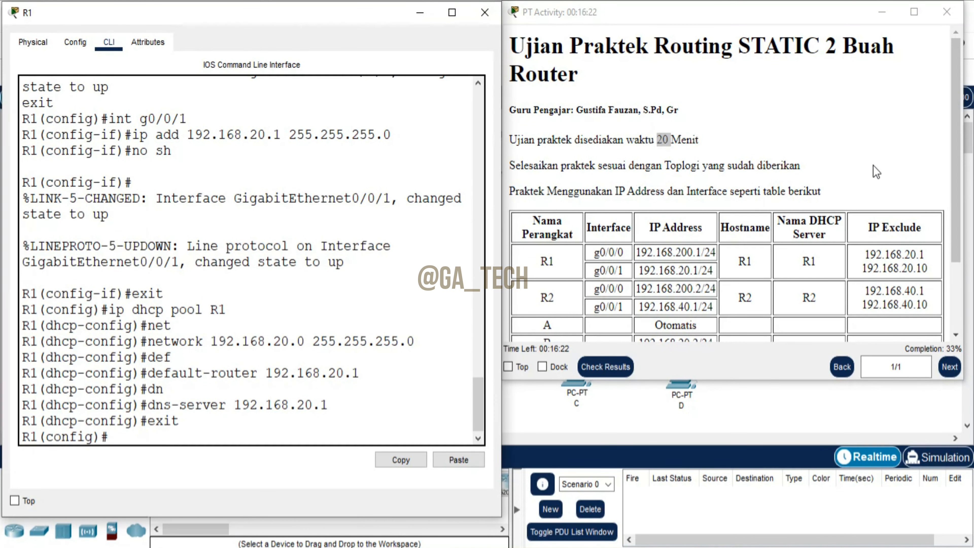
# Exclude the address range 192.168.20.1 to 192.168.20.10 from DHCP on R1.
pyautogui.write('ip dhcp ex')
pyautogui.press('Tab')
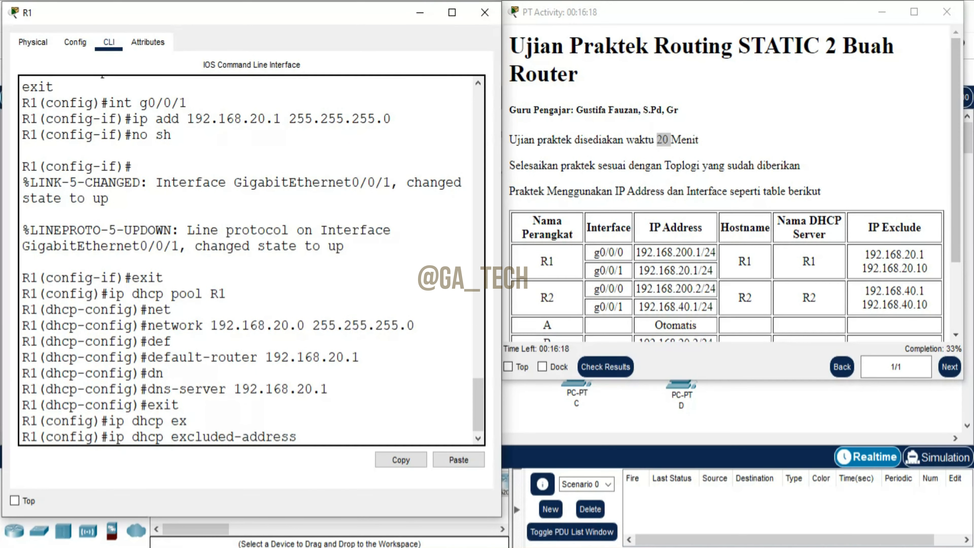
pyautogui.write('192.168.20.')
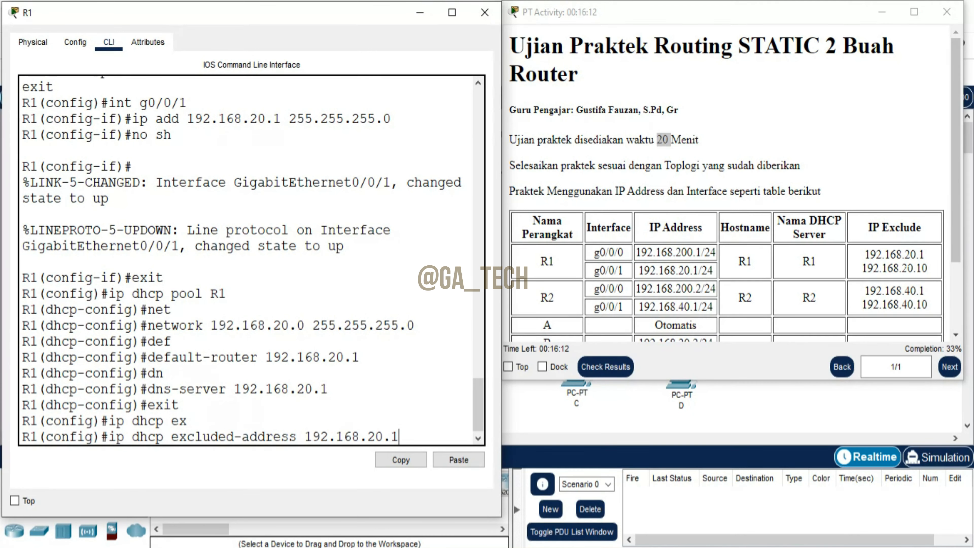
pyautogui.write('1 192.168.')
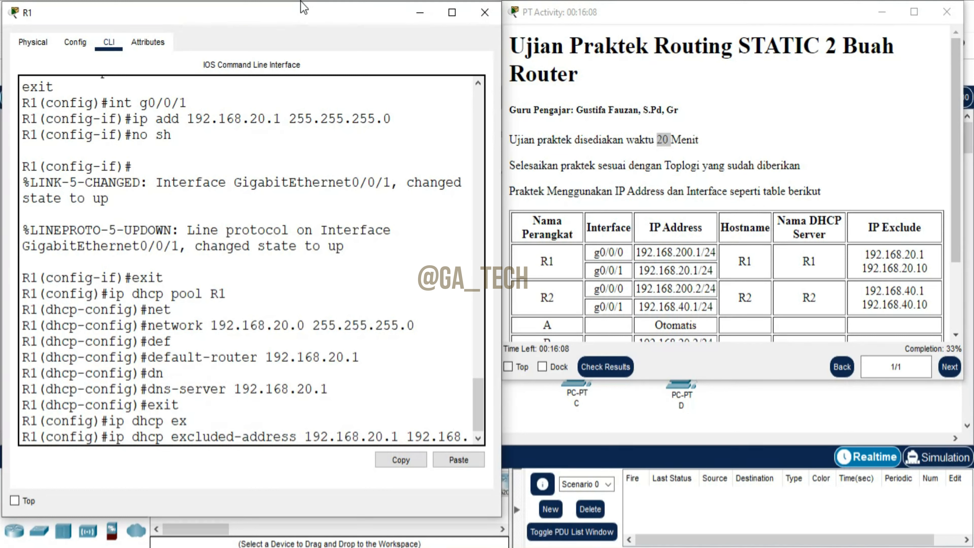
pyautogui.write('20.10')
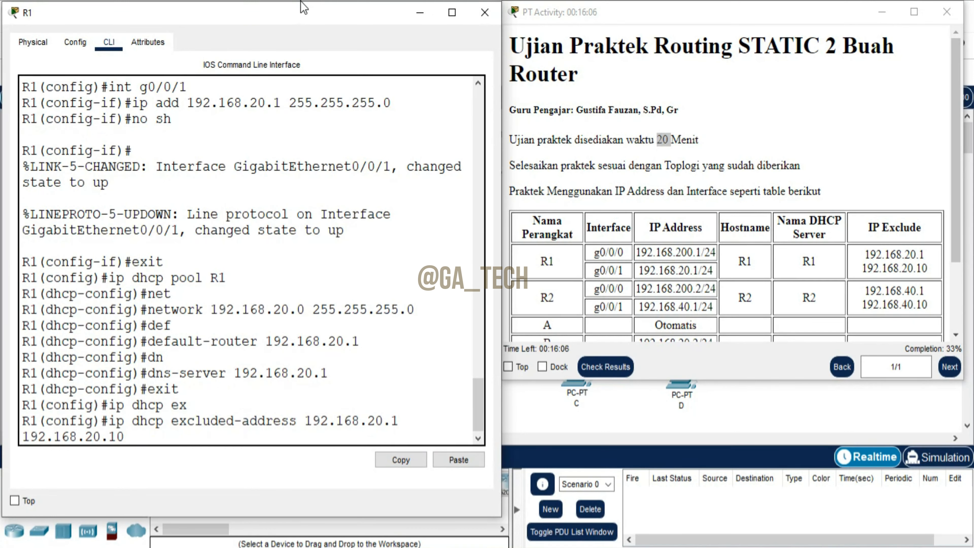
pyautogui.press('Return')
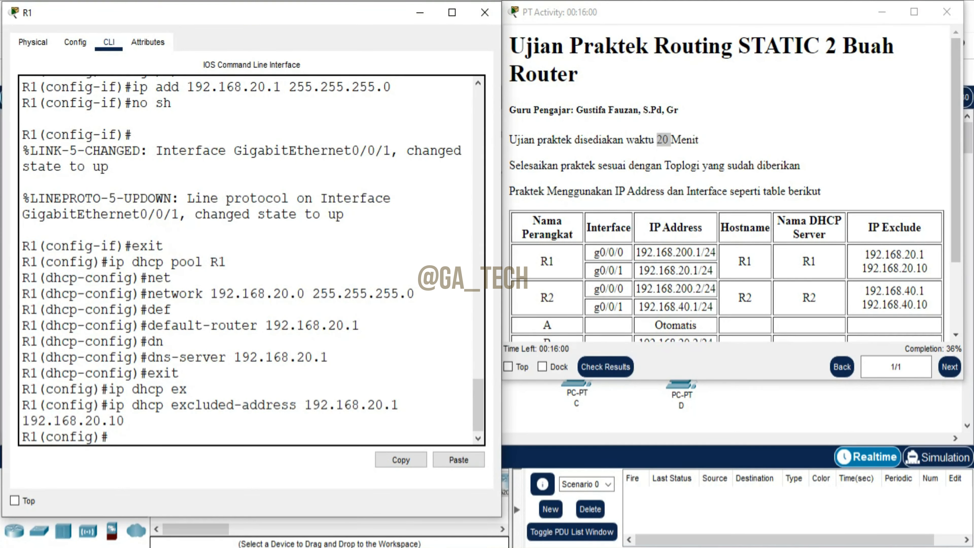
# Check the link and addresses between R1 and R2 in the topology, and restore R1's command line beside the activity instructions.
pyautogui.click(883, 13)
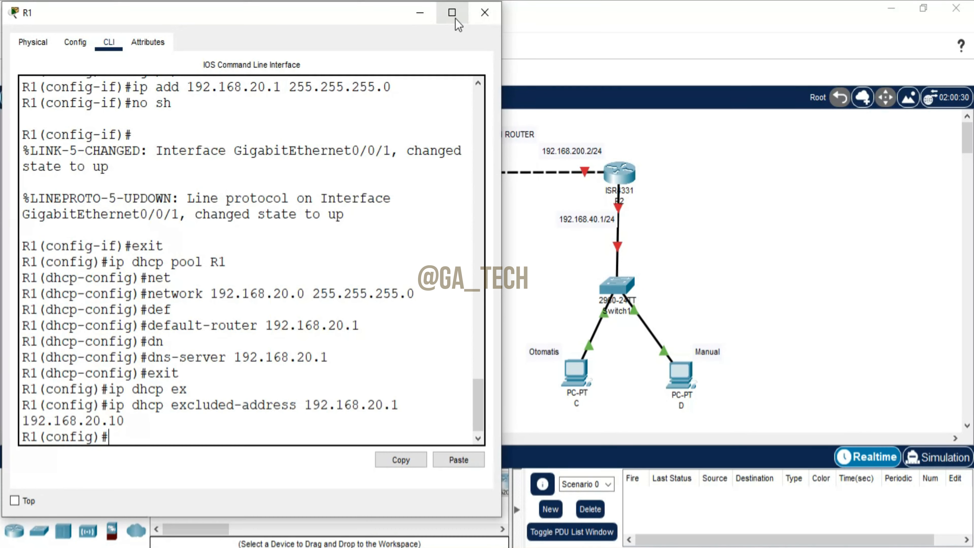
pyautogui.click(420, 13)
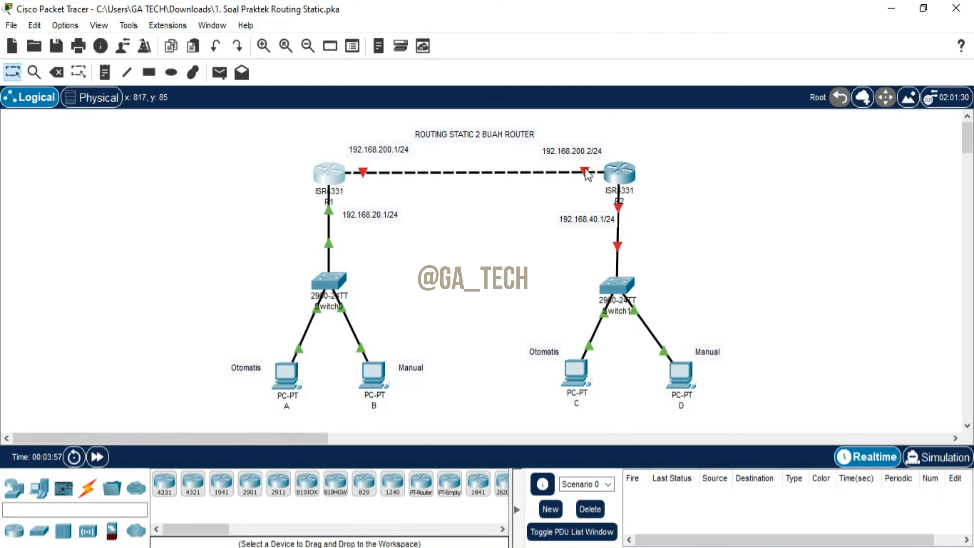
pyautogui.click(525, 547)
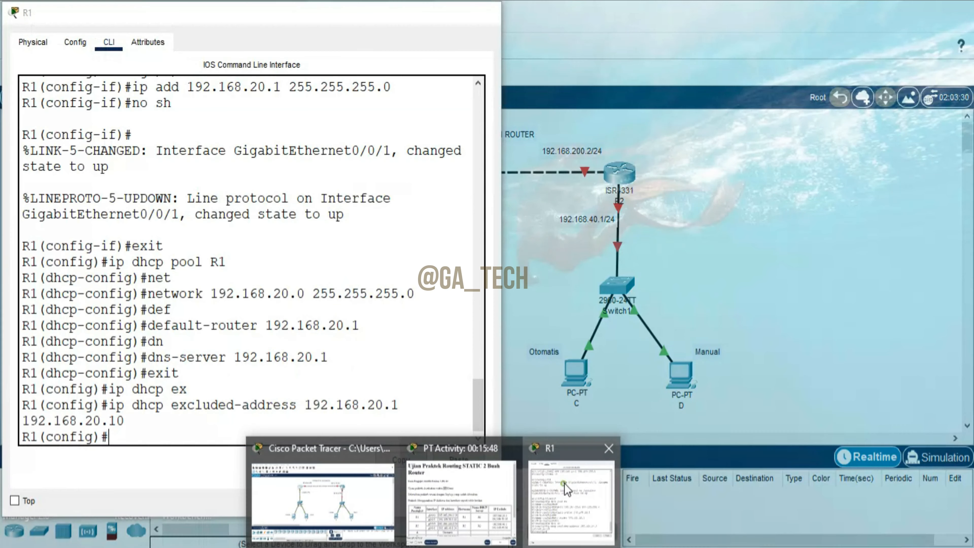
pyautogui.click(564, 484)
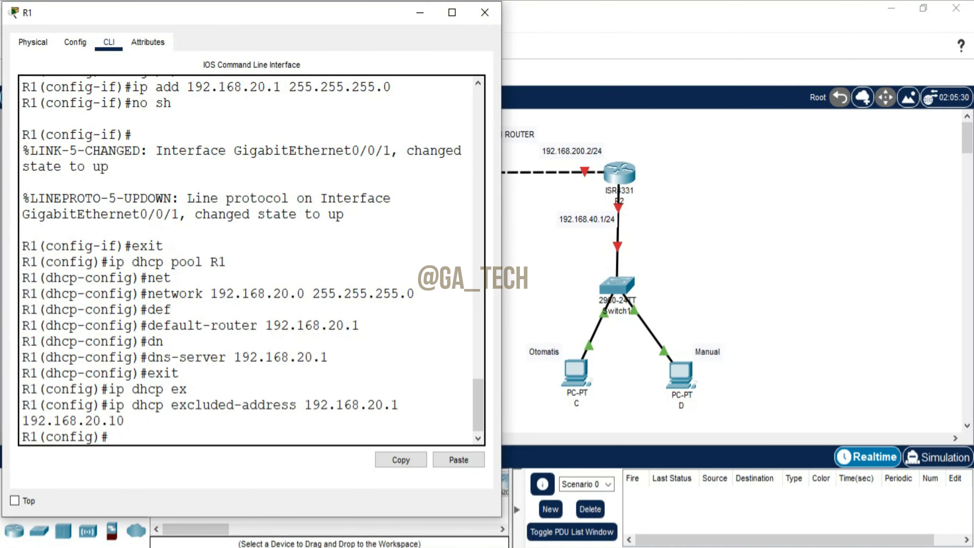
pyautogui.moveTo(428, 533)
pyautogui.click(467, 497)
pyautogui.click(191, 437)
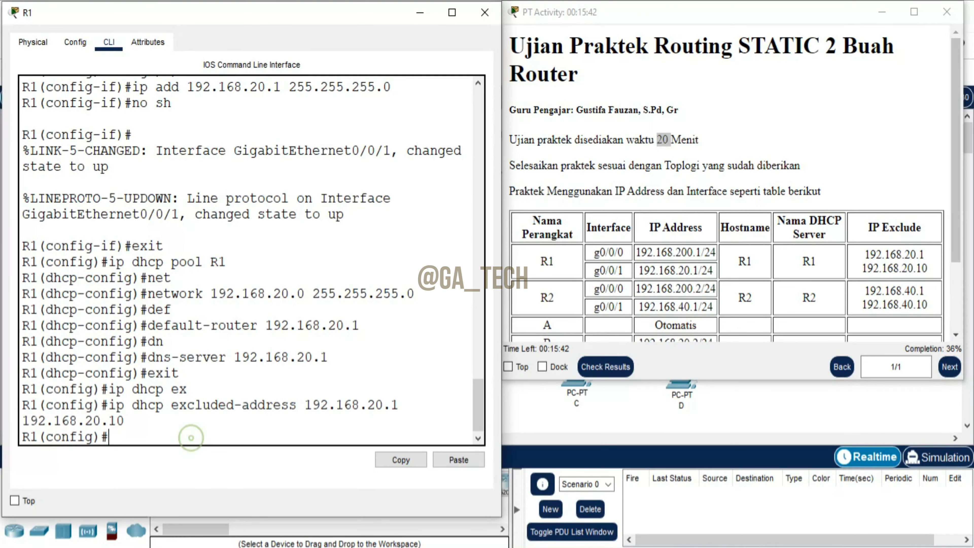
# Add a static route on R1 to network 192.168.40.0 with mask 255.255.255.0 and next hop 192.168.200.2.
pyautogui.write('ip ro')
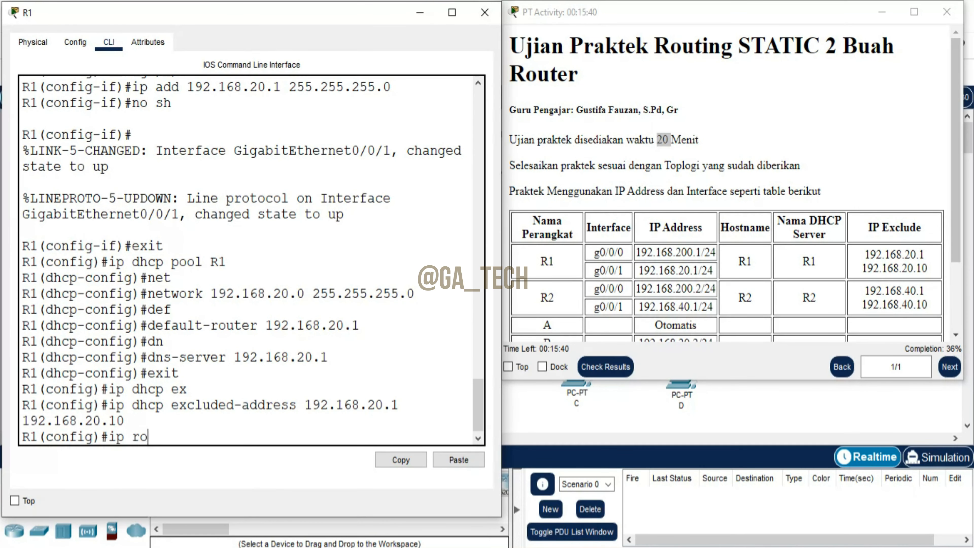
pyautogui.write('ute 192.168')
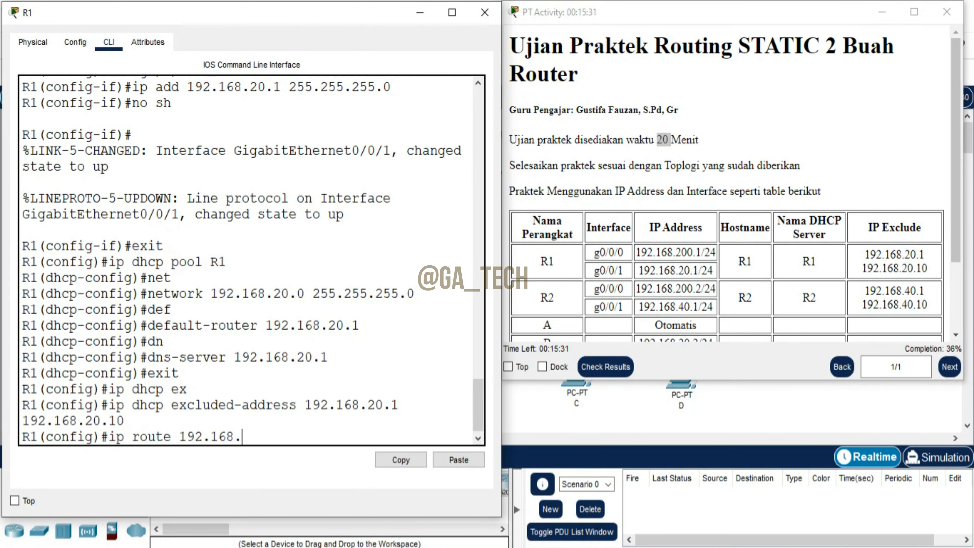
pyautogui.write('.40.0 255.255.')
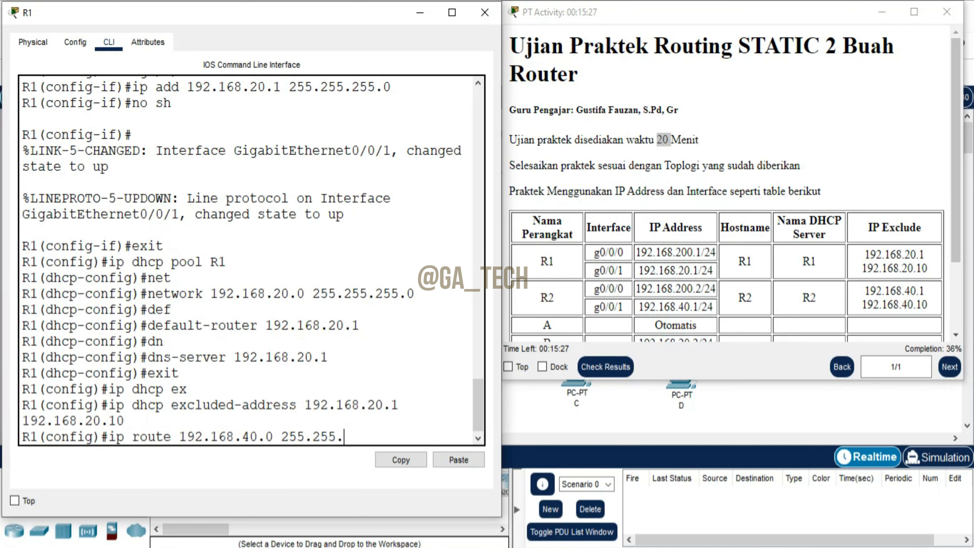
pyautogui.write('255.0 192.168')
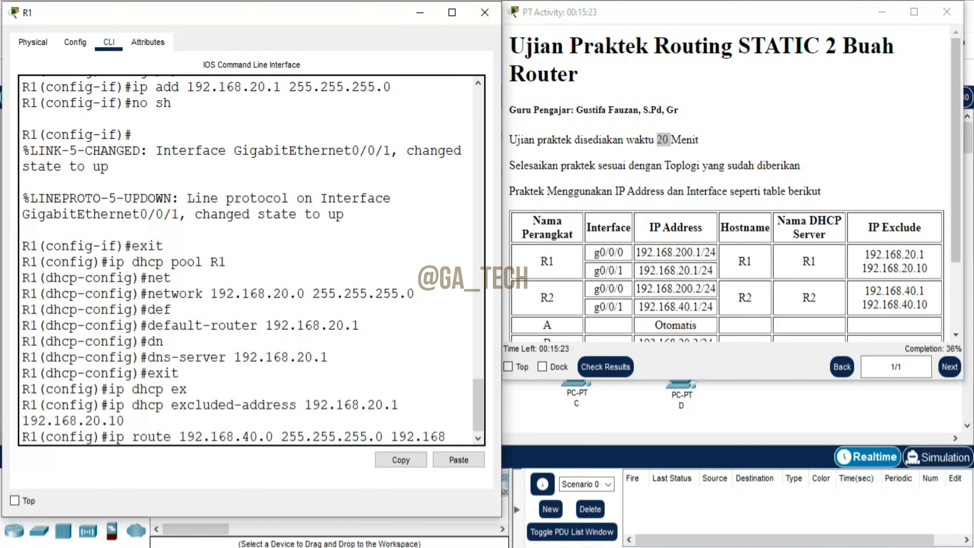
pyautogui.write('.200.2')
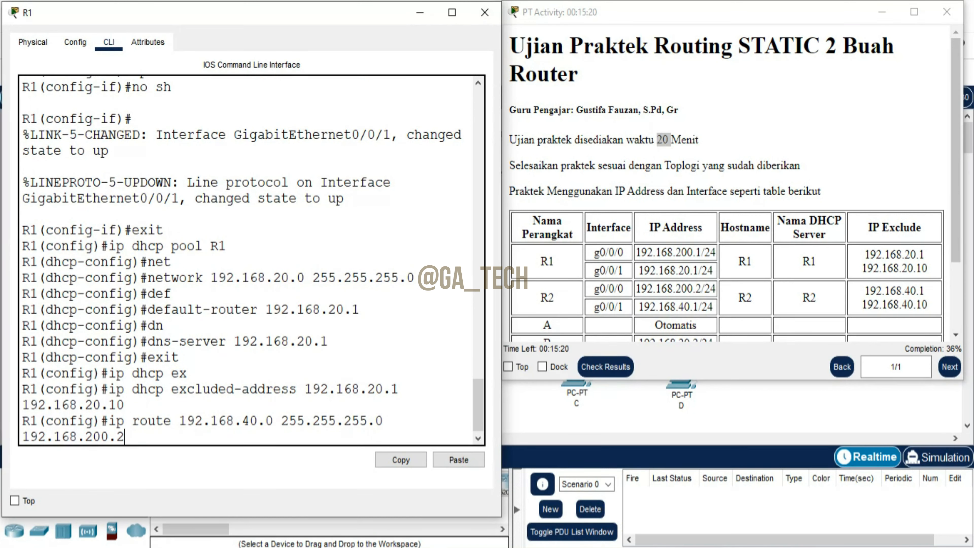
pyautogui.press('Return')
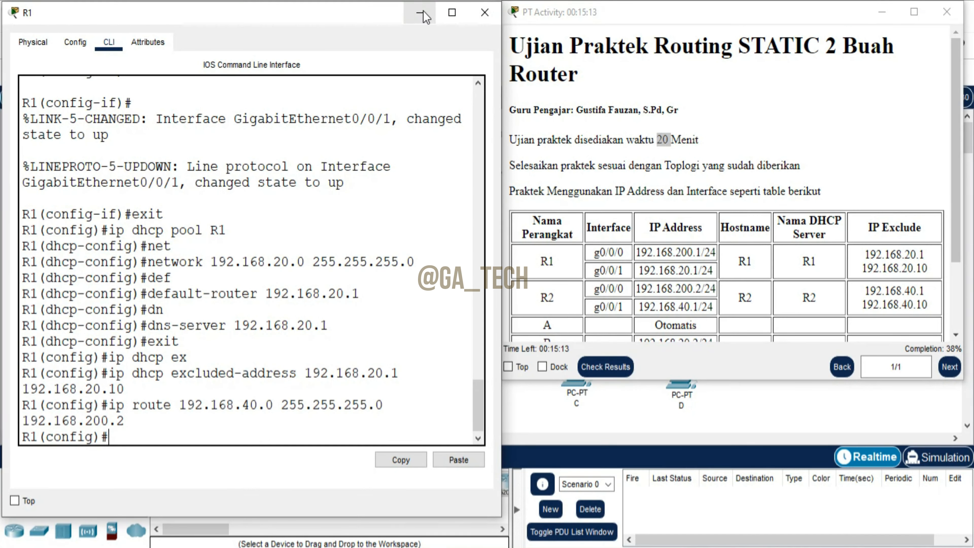
# Check the PC addressing in the activity instructions and set PC A's IP configuration to DHCP.
pyautogui.click(682, 301)
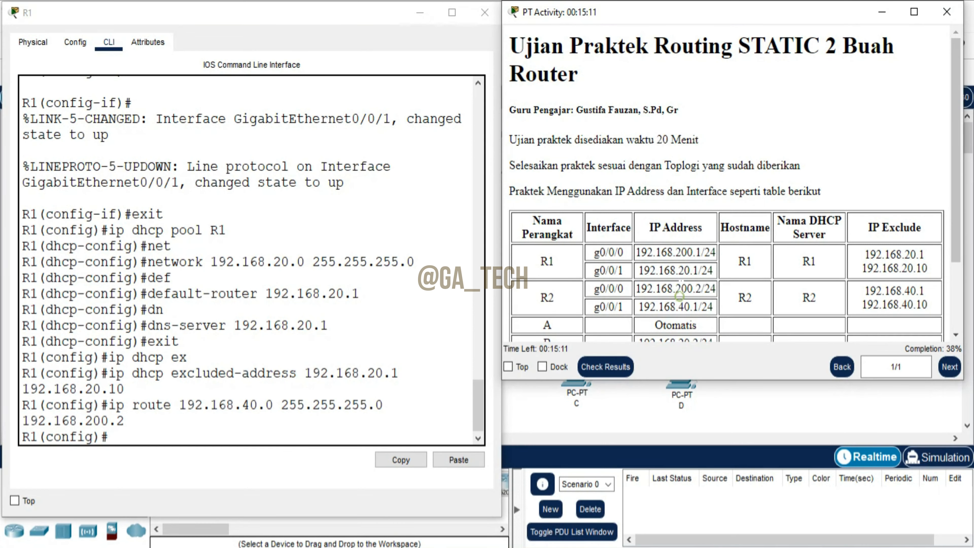
pyautogui.scroll(-3, 682, 302)
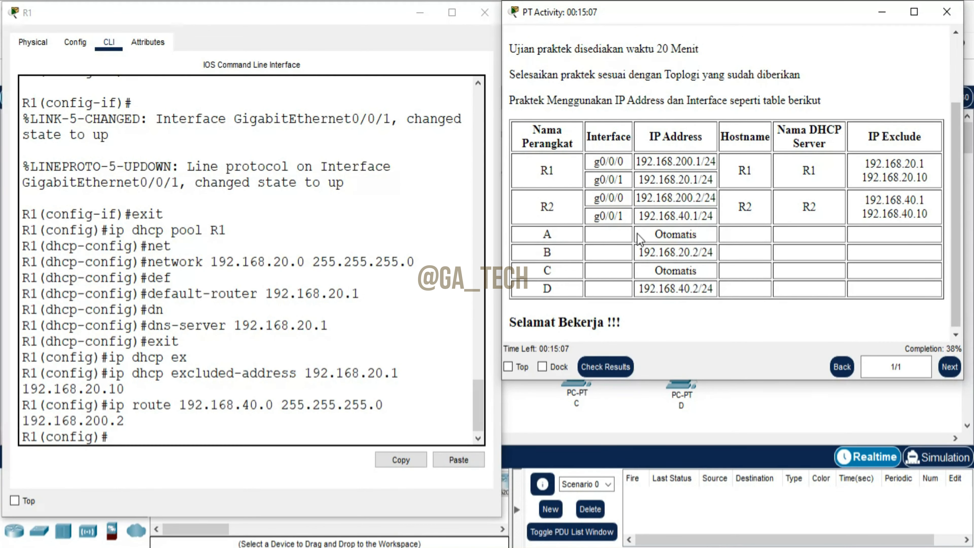
pyautogui.moveTo(653, 229); pyautogui.dragTo(700, 233)
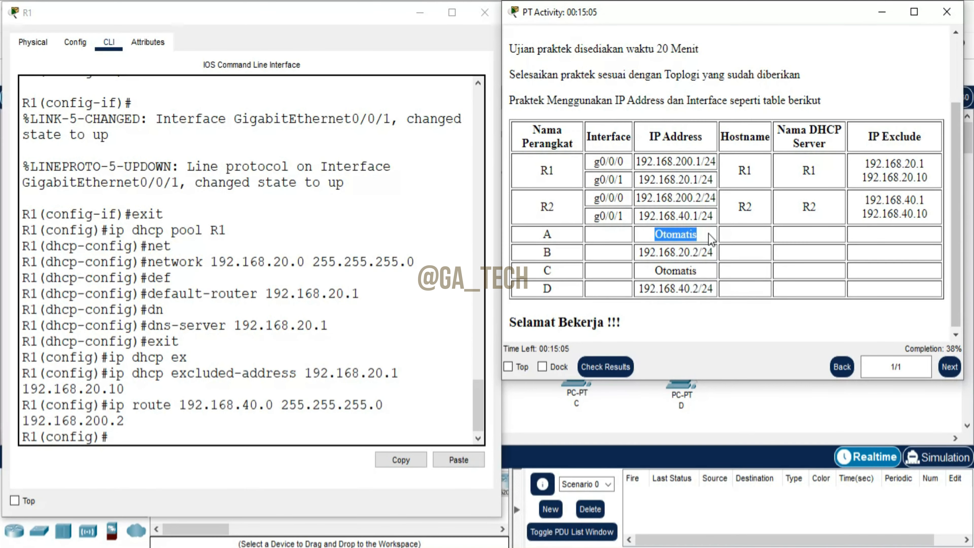
pyautogui.click(411, 19)
pyautogui.click(291, 375)
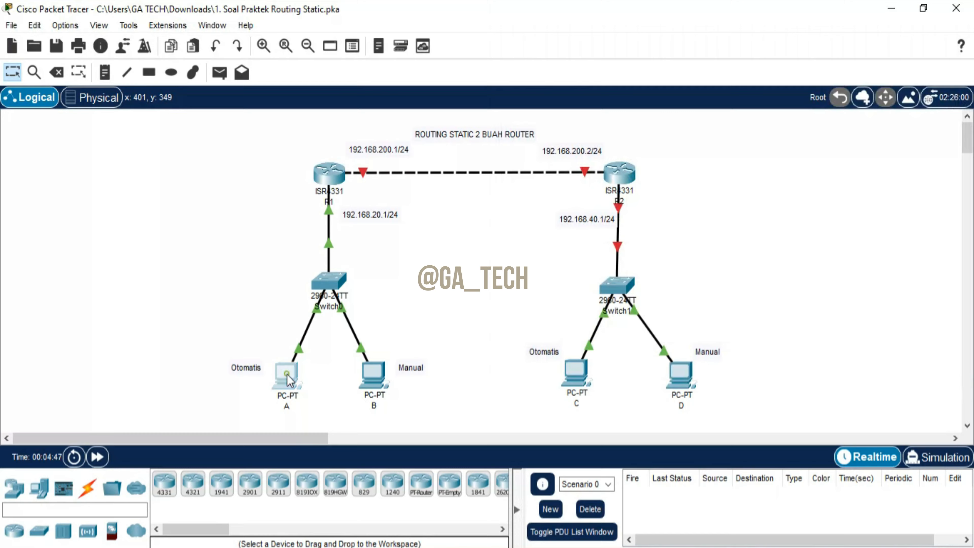
pyautogui.click(296, 359)
pyautogui.click(352, 48)
pyautogui.click(318, 107)
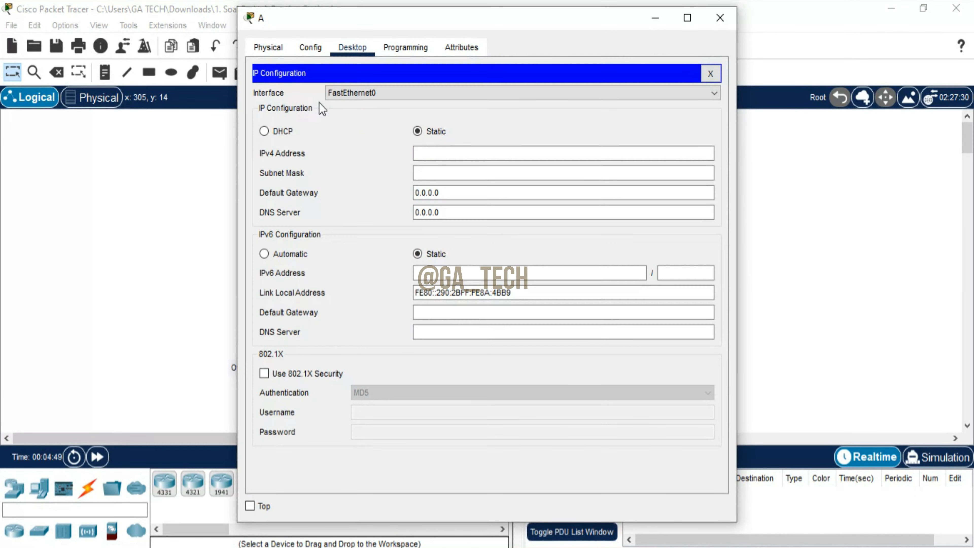
pyautogui.click(278, 130)
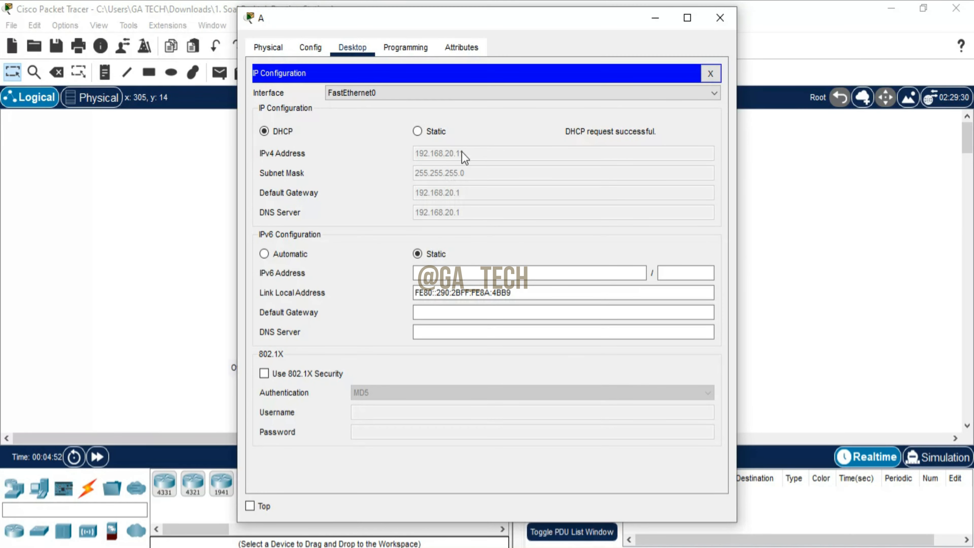
pyautogui.click(720, 17)
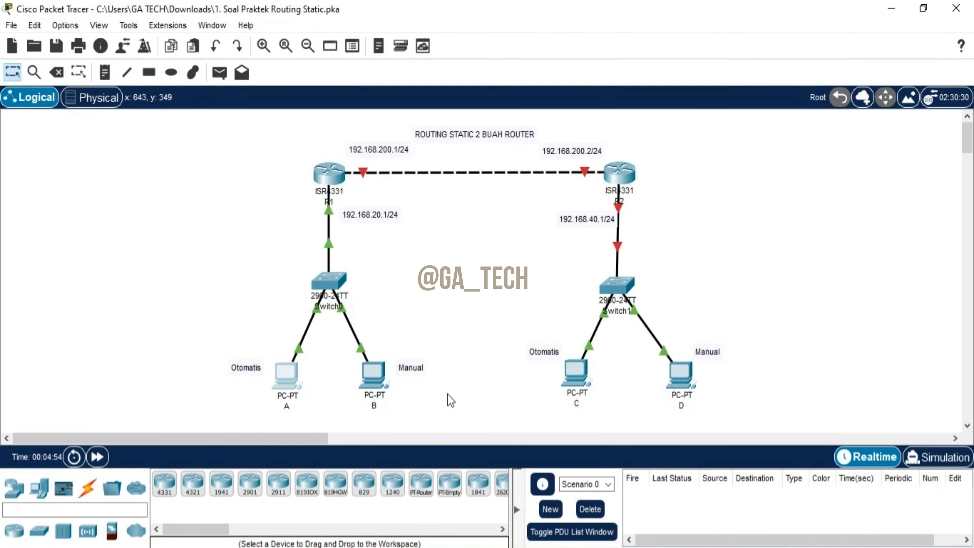
# Assign PC B the static IPv4 address 192.168.20.2 with subnet mask 255.255.255.0, as listed in the activity instructions.
pyautogui.click(372, 374)
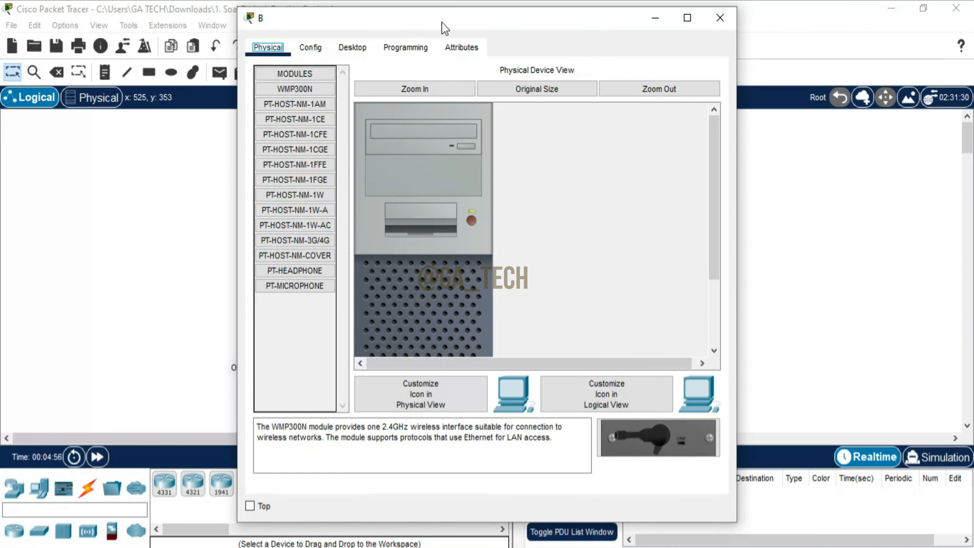
pyautogui.moveTo(428, 27); pyautogui.dragTo(280, 42)
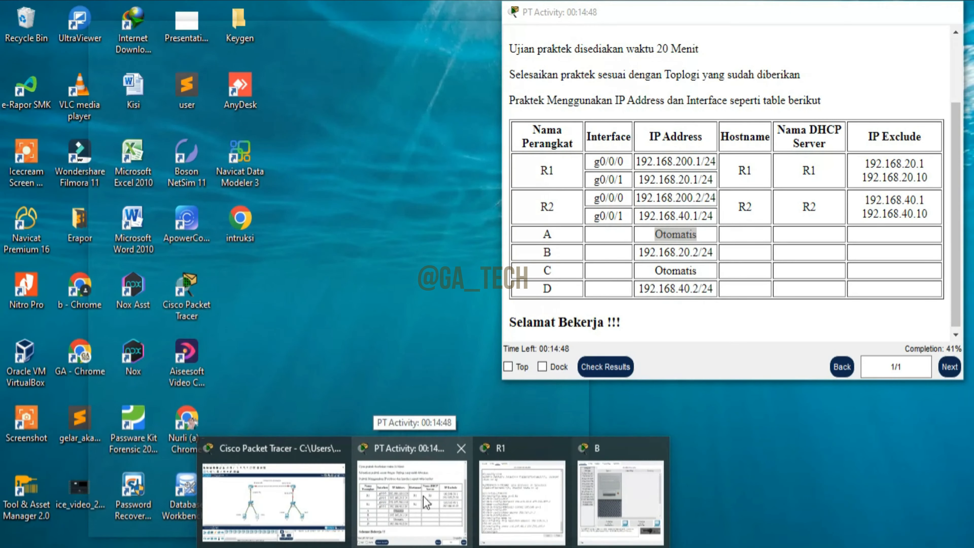
pyautogui.click(422, 503)
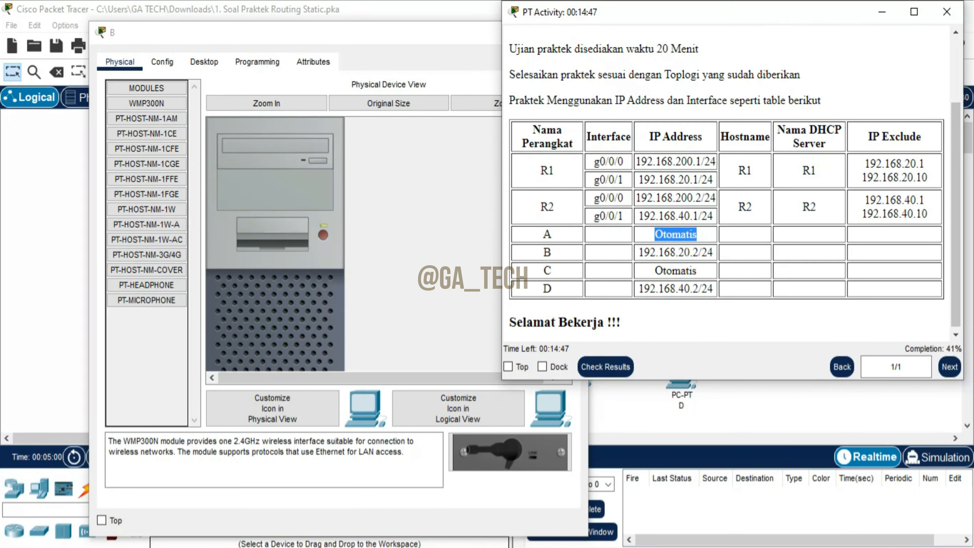
pyautogui.click(204, 62)
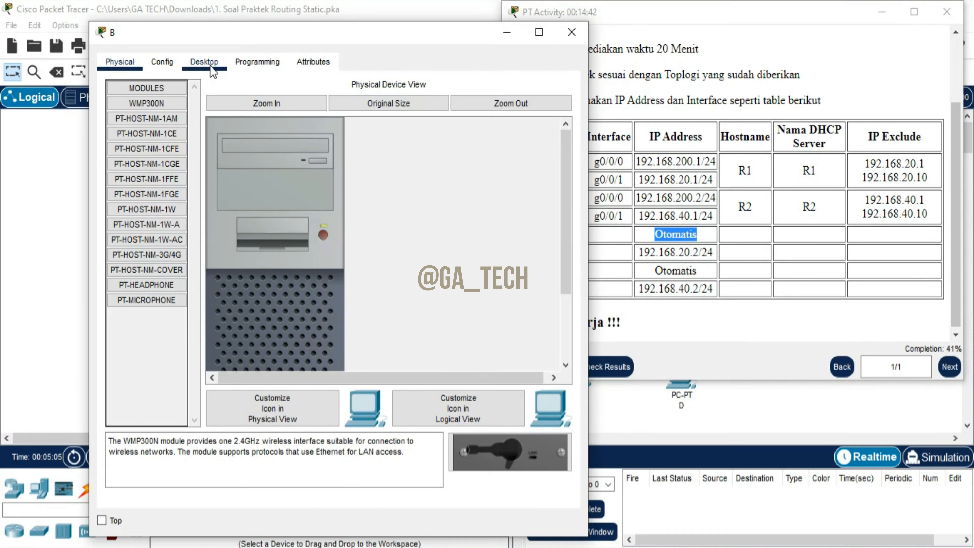
pyautogui.click(173, 133)
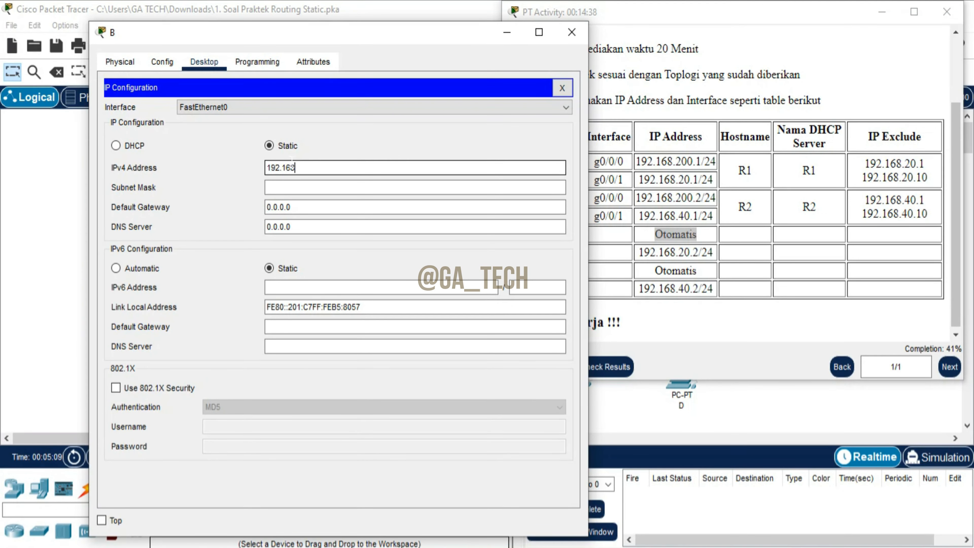
pyautogui.click(291, 167)
pyautogui.write('192.168.20.2')
pyautogui.press('Tab')
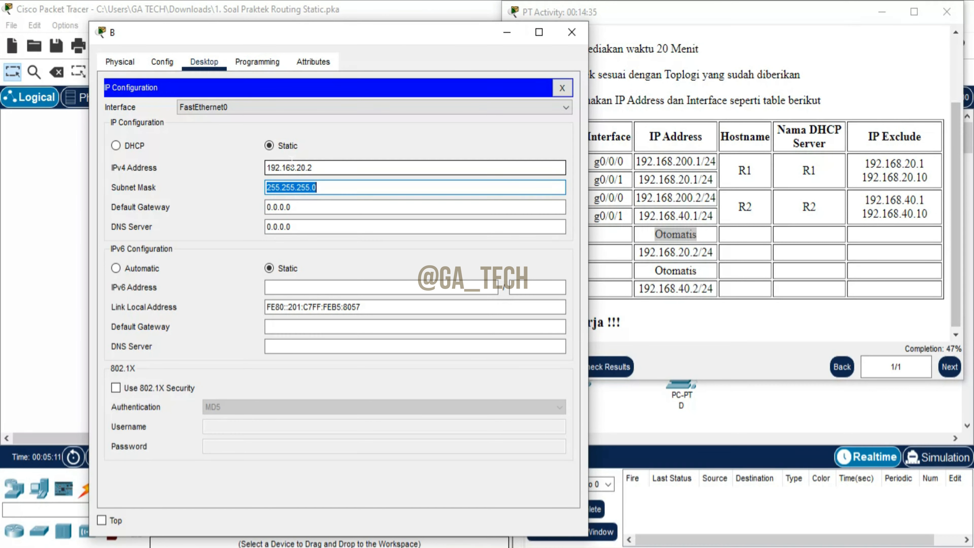
# Set PC B's default gateway and DNS server to 192.168.20.1, check the settings against the instructions, and close its configuration.
pyautogui.press('Tab')
pyautogui.write('192')
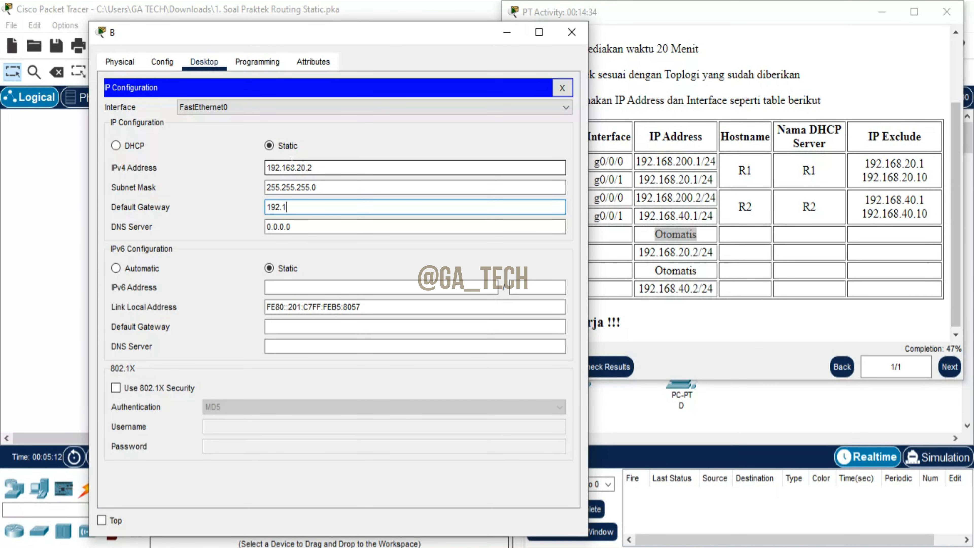
pyautogui.write('.168.20.1')
pyautogui.press('Tab')
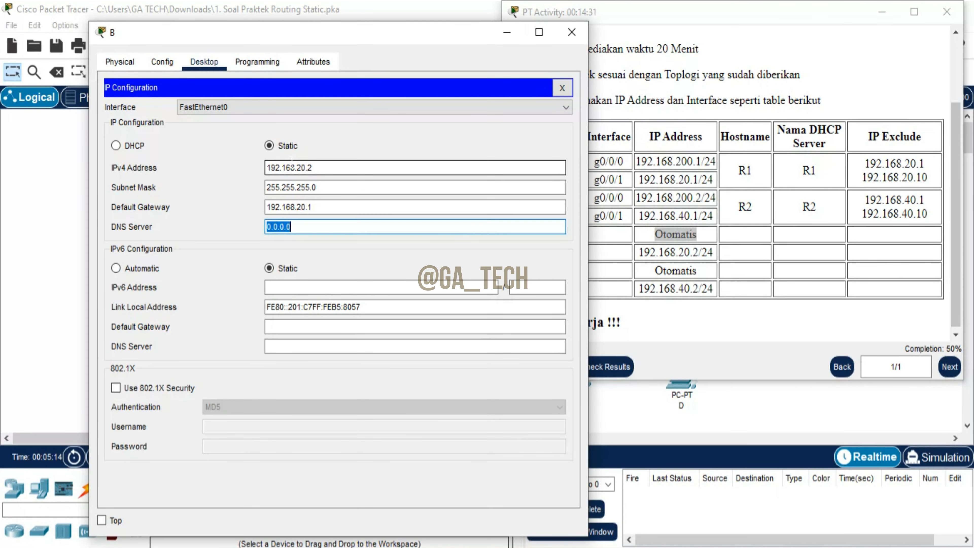
pyautogui.write('192.168.20.1')
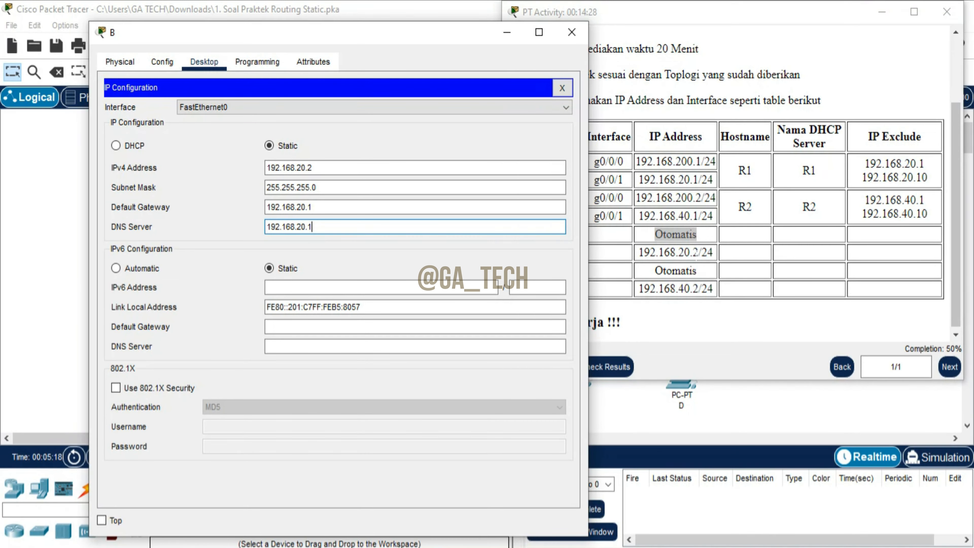
pyautogui.click(692, 250)
pyautogui.moveTo(623, 13)
pyautogui.mouseDown()
pyautogui.moveTo(642, 14)
pyautogui.moveTo(629, 13)
pyautogui.mouseUp()
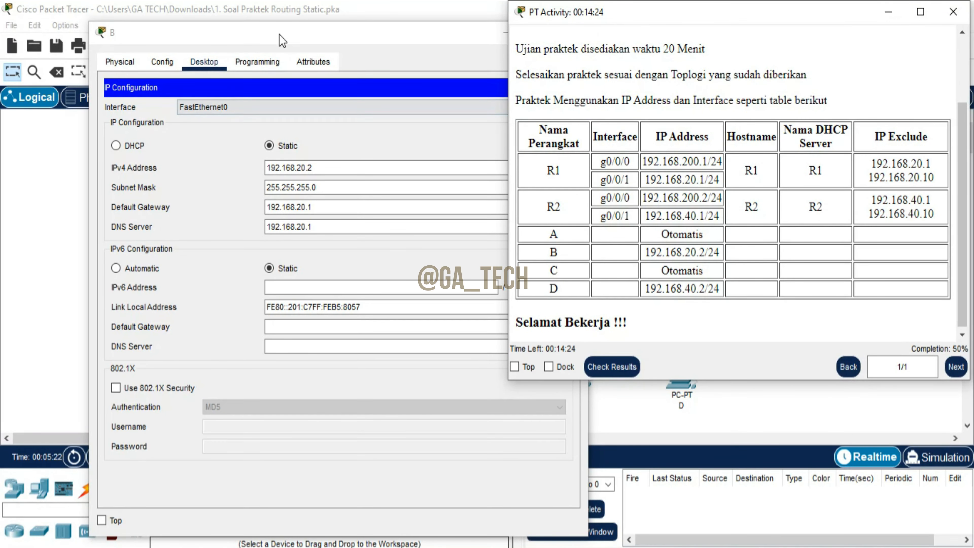
pyautogui.moveTo(282, 32); pyautogui.dragTo(244, 27)
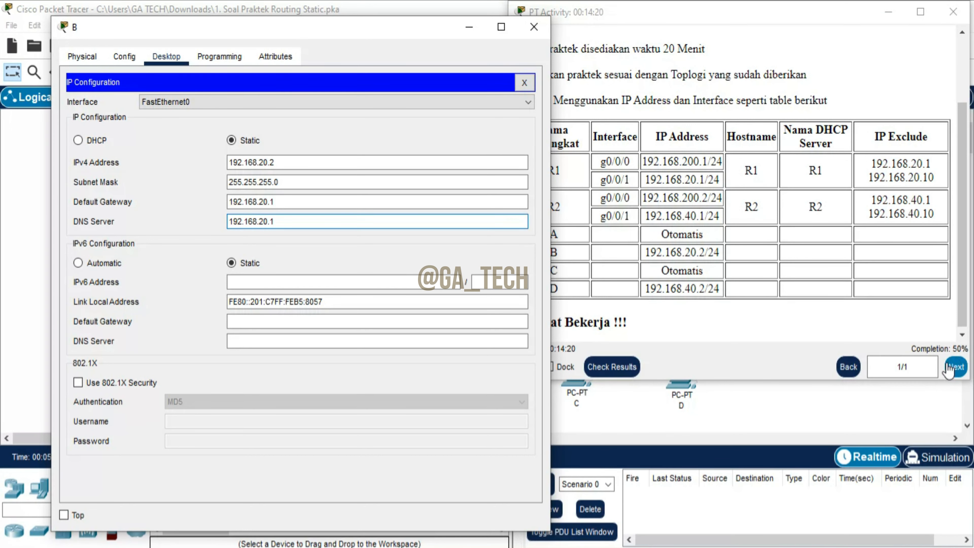
pyautogui.click(534, 27)
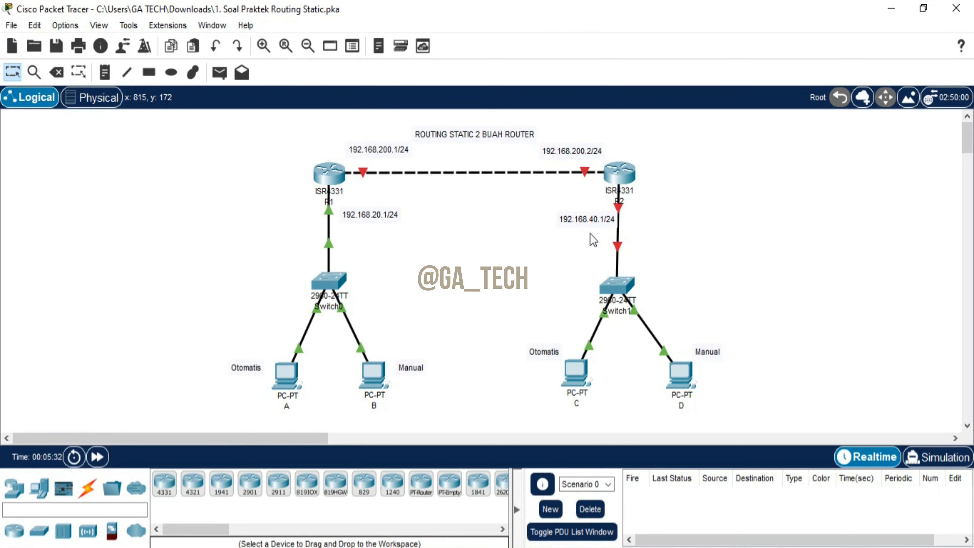
# Open R2's command line and enter global configuration mode.
pyautogui.click(619, 178)
pyautogui.click(344, 47)
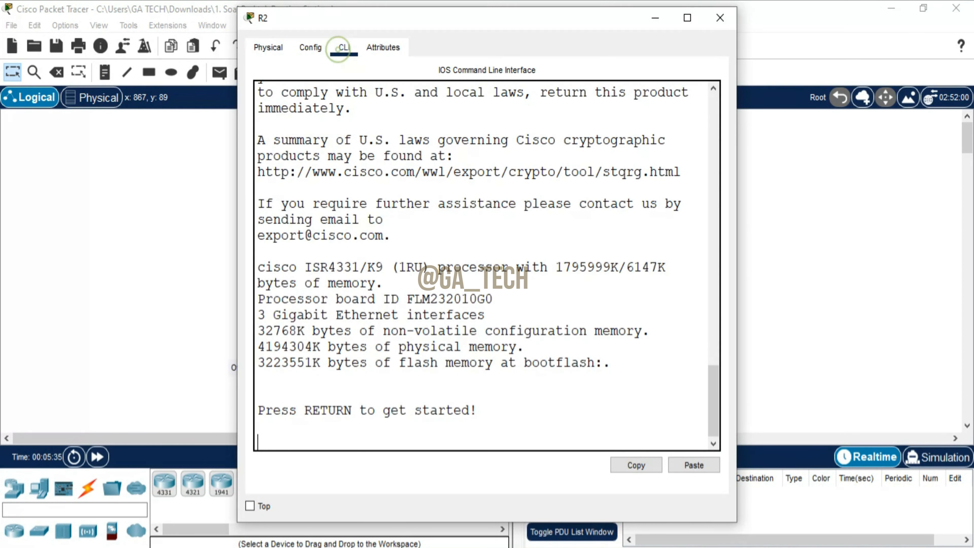
pyautogui.press('Return')
pyautogui.write('en')
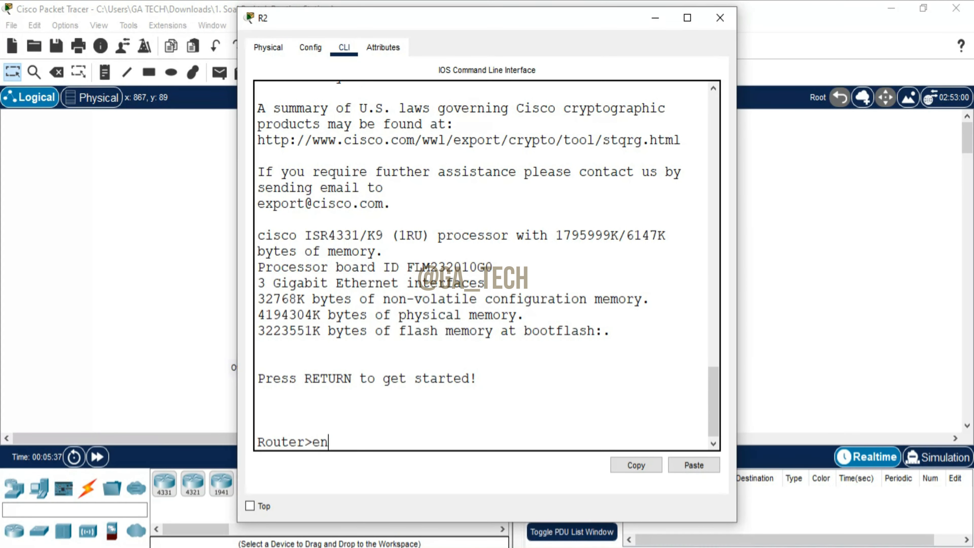
pyautogui.press('Return')
pyautogui.write('conf')
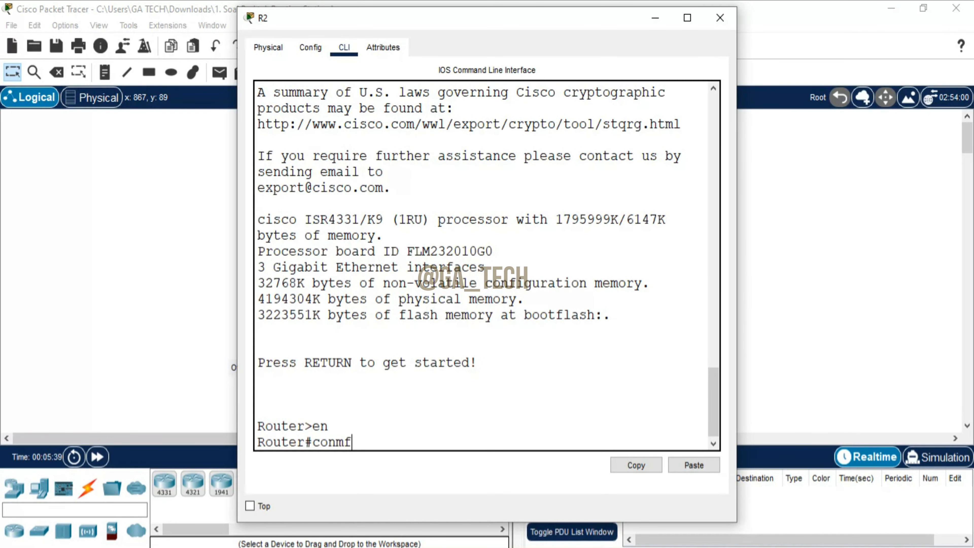
pyautogui.press('BackSpace')
pyautogui.write('f t')
pyautogui.press('Return')
# Set the router's hostname to R2.
pyautogui.write('ho')
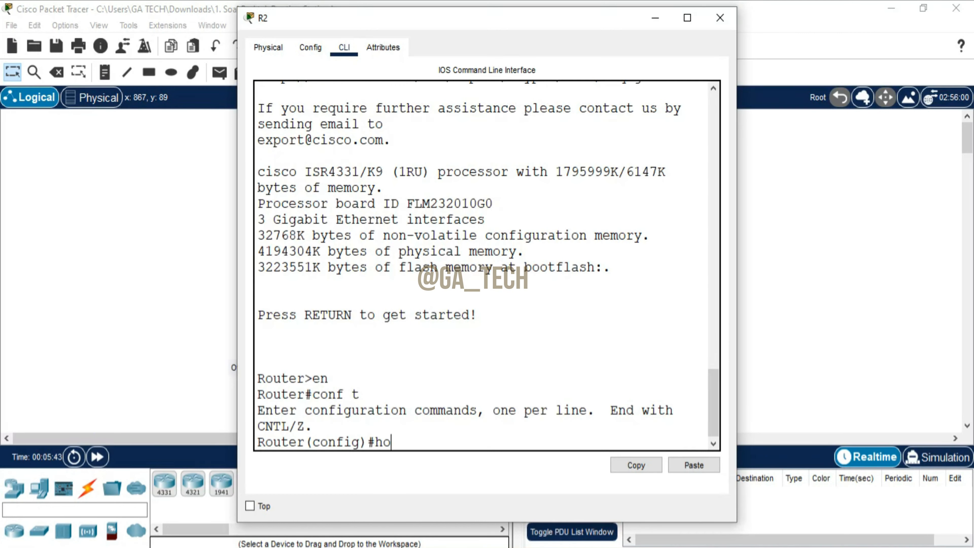
pyautogui.write('sd')
pyautogui.write('tnam')
pyautogui.write('e R2')
pyautogui.press('Return')
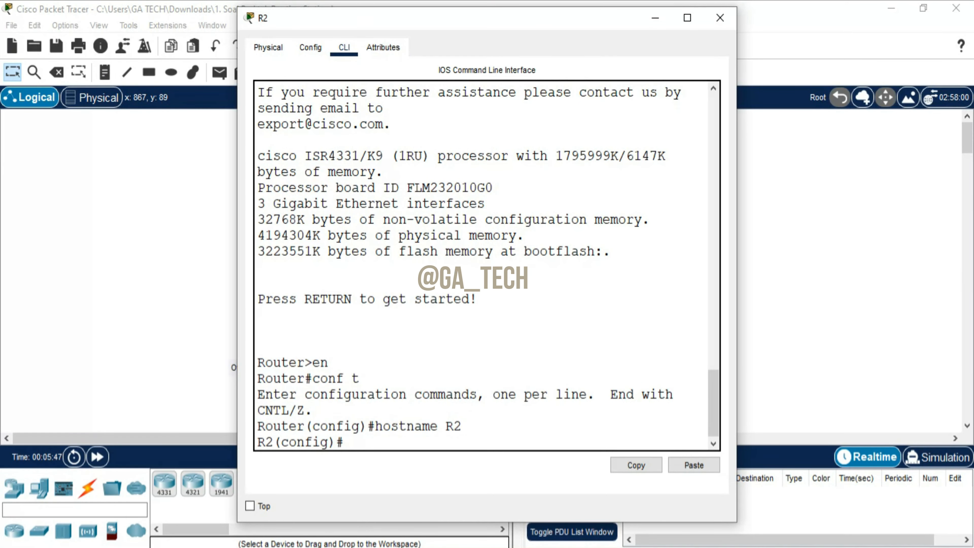
# Arrange R2's command line and the activity instructions side by side.
pyautogui.moveTo(411, 23); pyautogui.dragTo(216, 22)
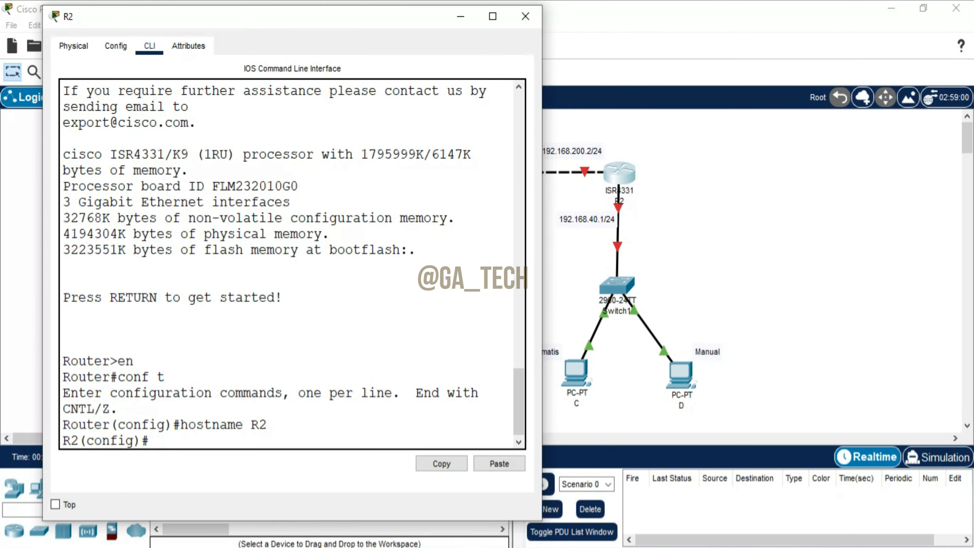
pyautogui.moveTo(433, 543)
pyautogui.click(408, 495)
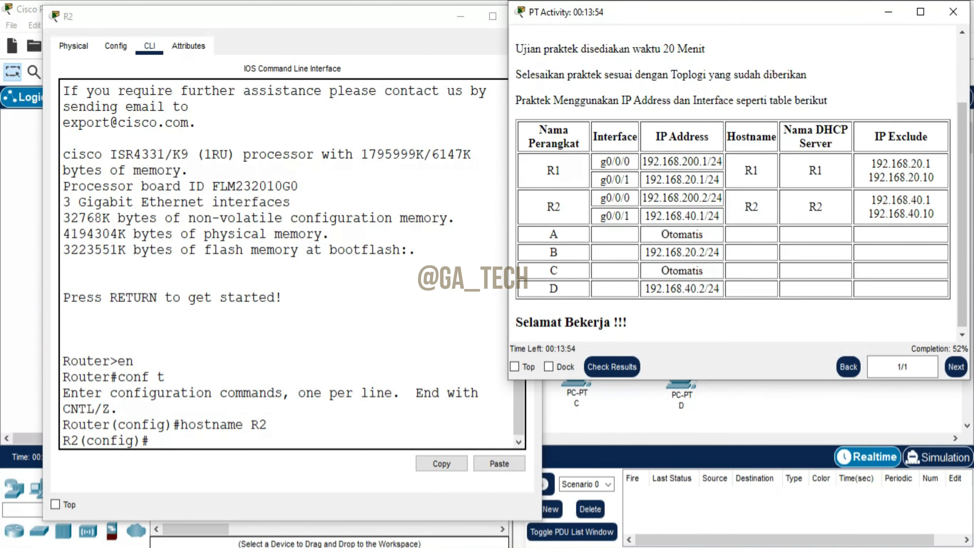
pyautogui.moveTo(599, 17); pyautogui.dragTo(608, 27)
pyautogui.moveTo(376, 24); pyautogui.dragTo(338, 26)
pyautogui.moveTo(621, 27); pyautogui.dragTo(608, 21)
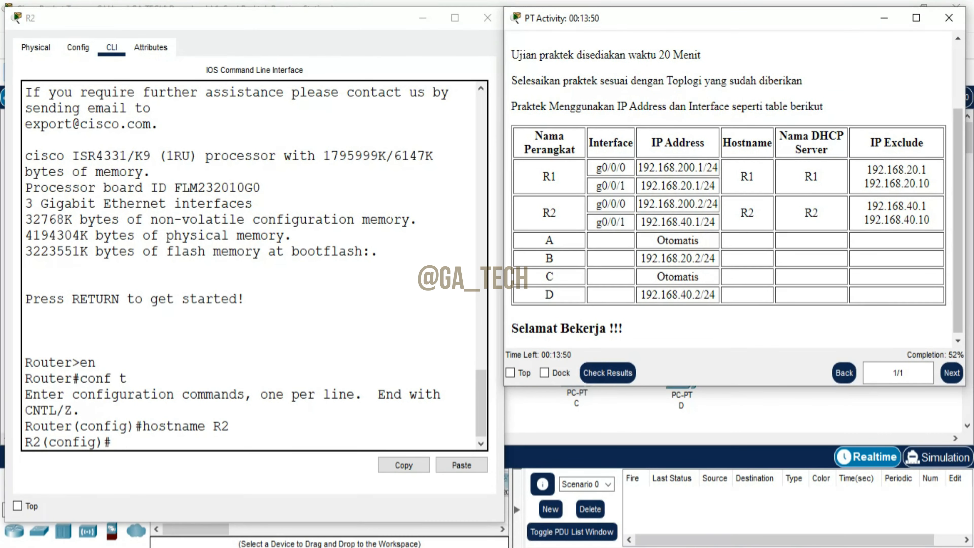
# Assign IP address 192.168.200.2 with mask 255.255.255.0 to interface g0/0/0 on R2.
pyautogui.click(195, 439)
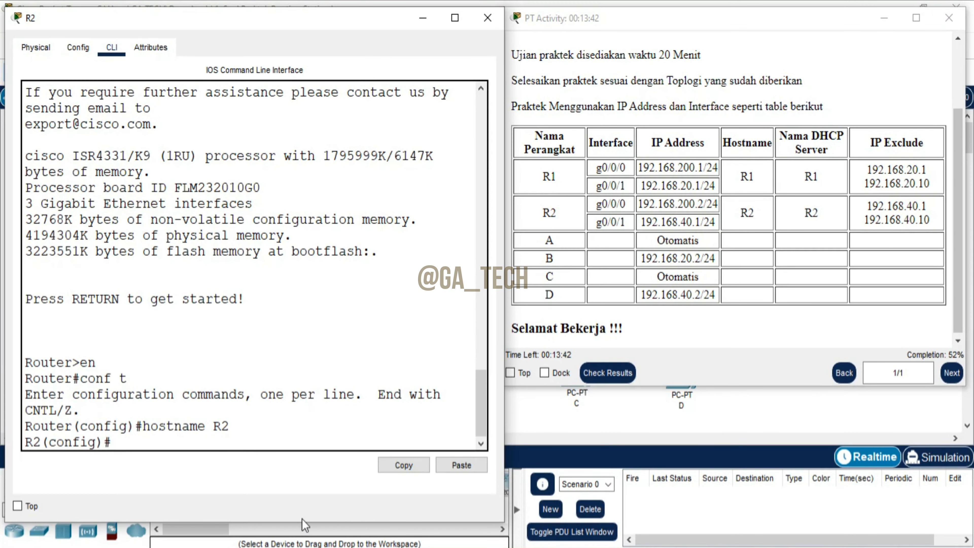
pyautogui.write('int g')
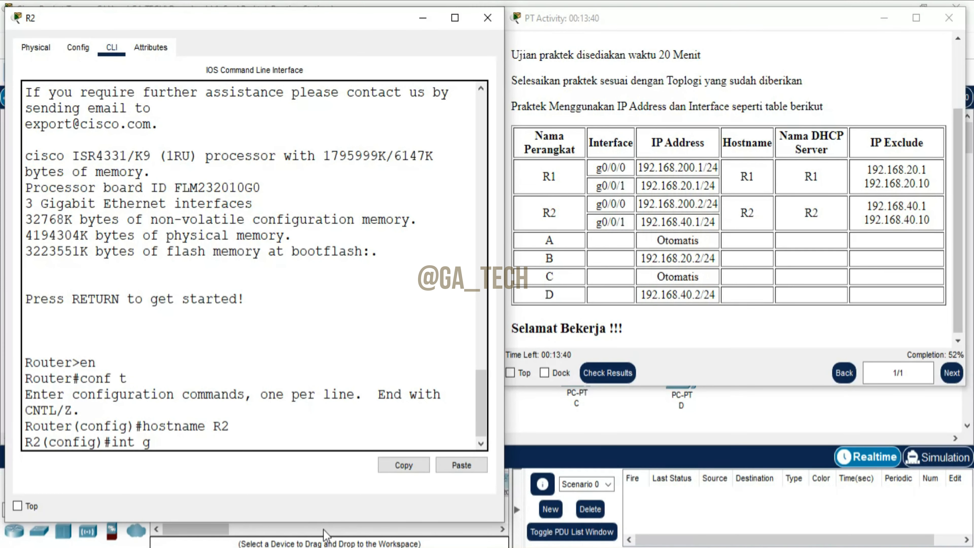
pyautogui.write('0/0/0')
pyautogui.press('Return')
pyautogui.write('ip add')
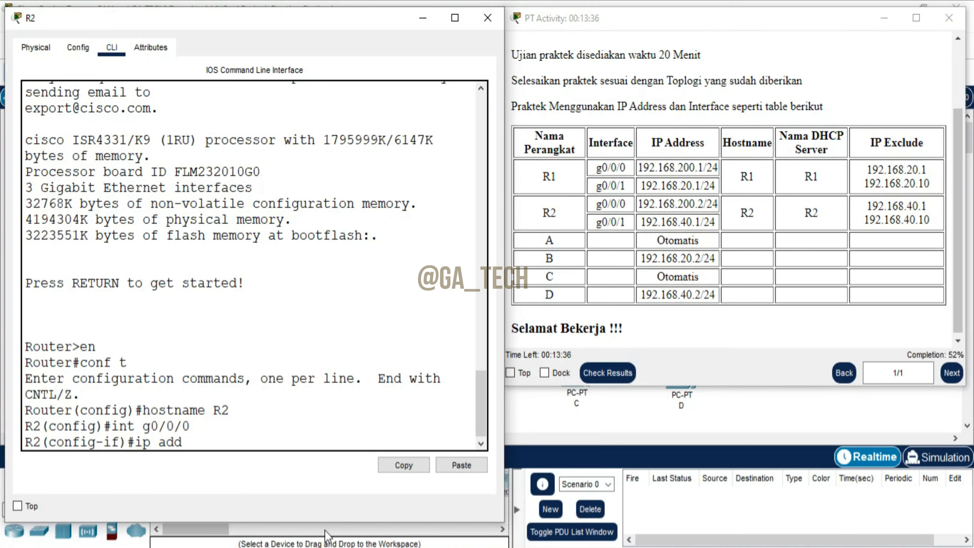
pyautogui.write(' 192.168.200.2 25')
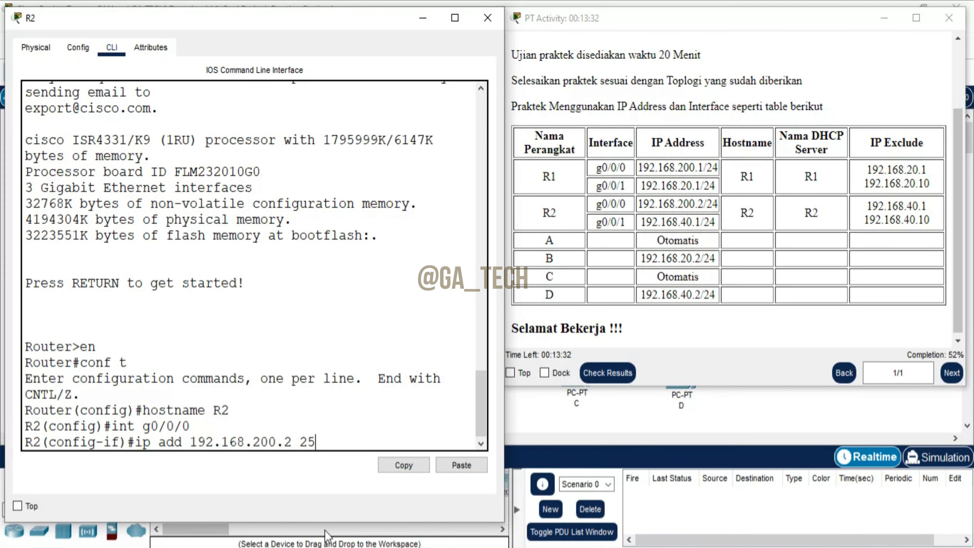
pyautogui.write('5.255.255.')
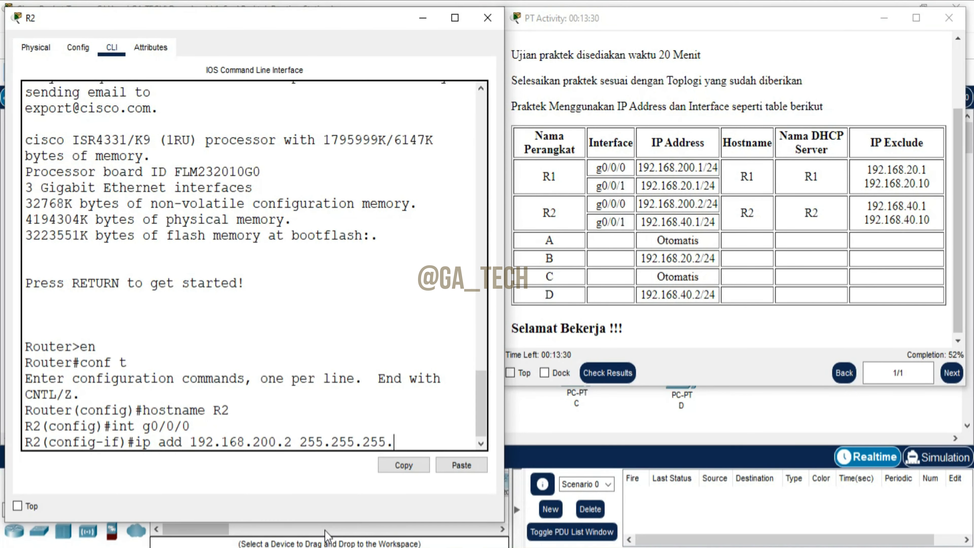
pyautogui.write('0')
pyautogui.press('Return')
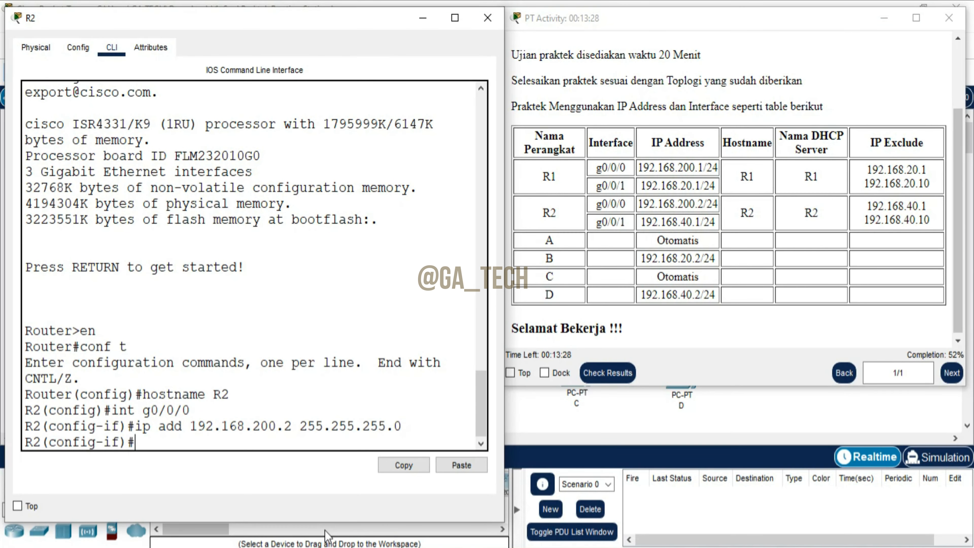
pyautogui.write('no dh')
pyautogui.press('Return')
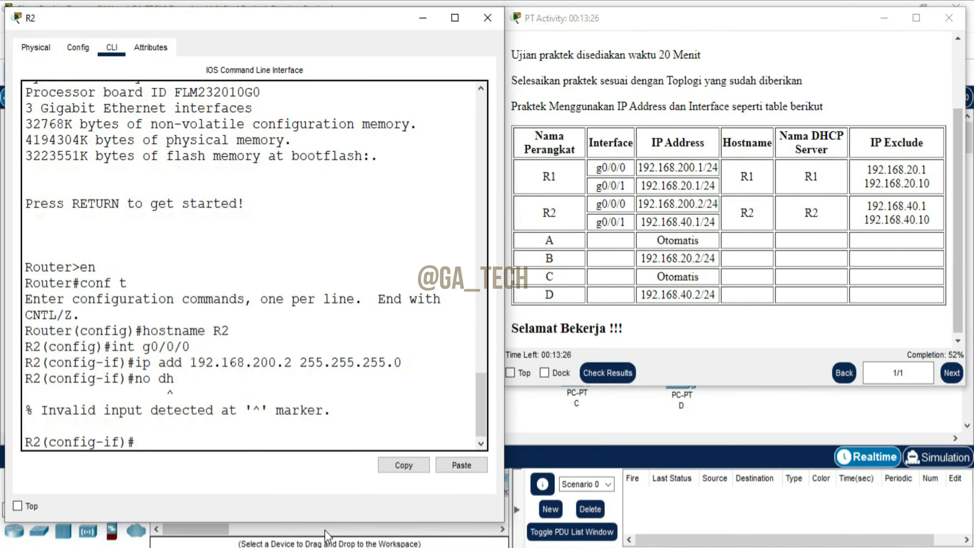
pyautogui.press('Return')
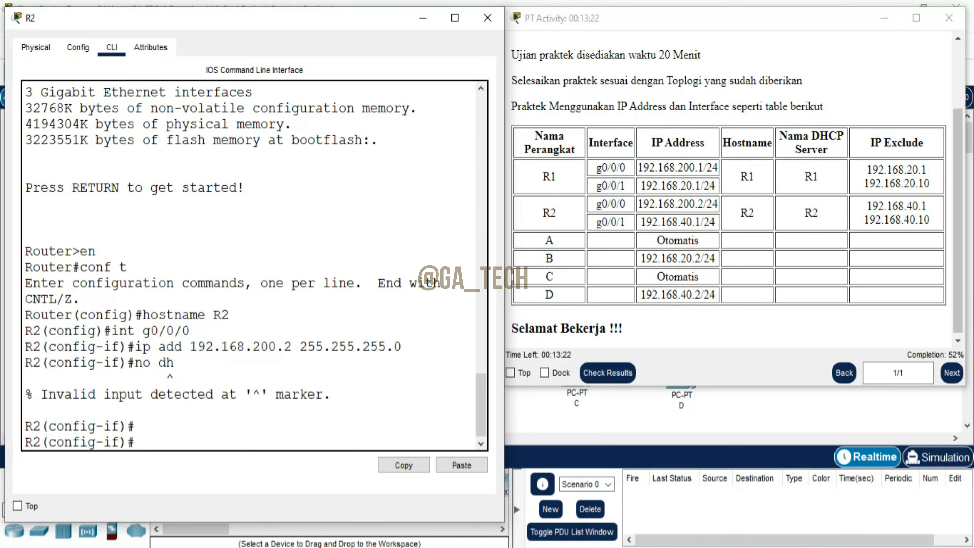
pyautogui.moveTo(158, 362); pyautogui.dragTo(174, 362)
# Enable interface g0/0/0 on R2 and return to global configuration mode.
pyautogui.click(161, 441)
pyautogui.write('no sh')
pyautogui.press('Return')
pyautogui.write('exit')
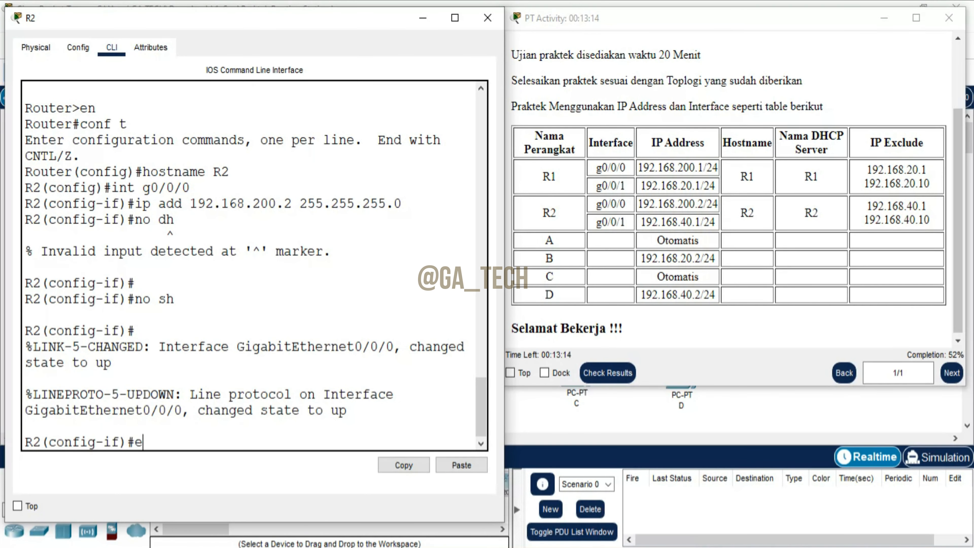
pyautogui.press('Return')
# Assign IP address 192.168.40.1 with mask 255.255.255.0 to R2's interface g0/0/1 and enable the interface.
pyautogui.write('int ')
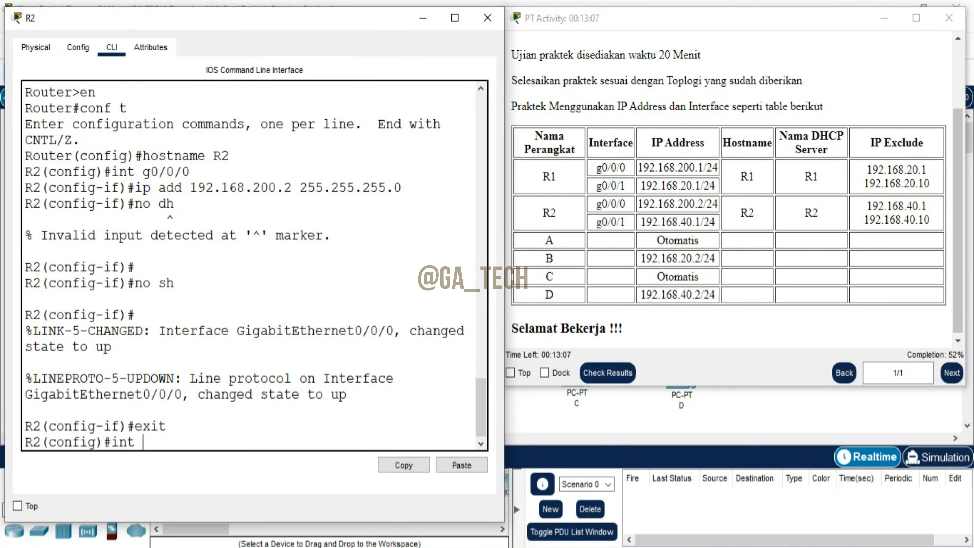
pyautogui.write('g0/0/1')
pyautogui.press('Return')
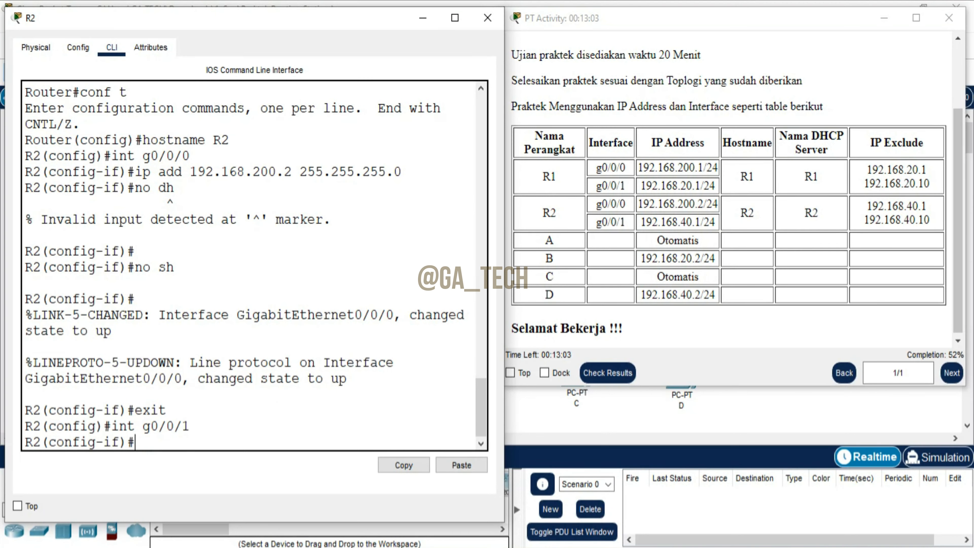
pyautogui.write('ip add')
pyautogui.write('192.168.40')
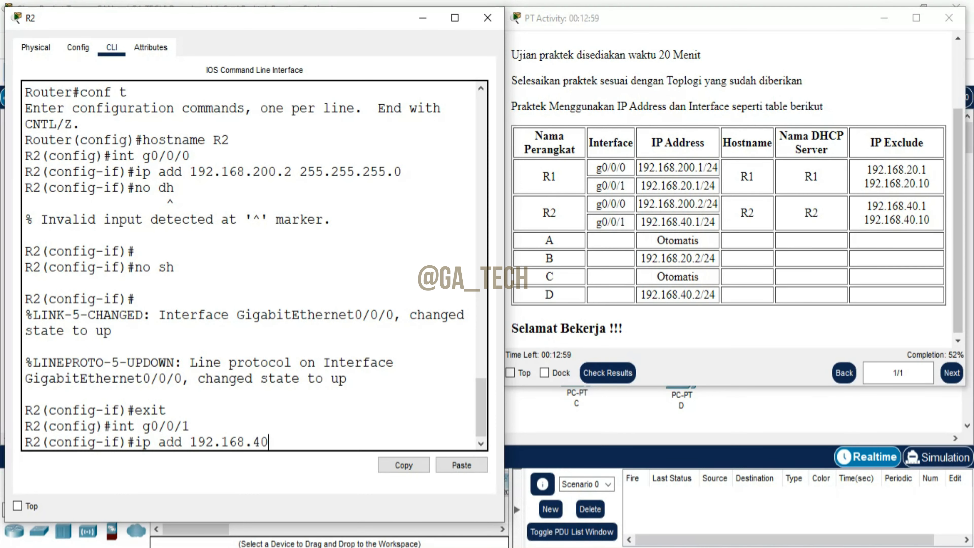
pyautogui.write('.1 255.2555.255.0')
pyautogui.press('Return')
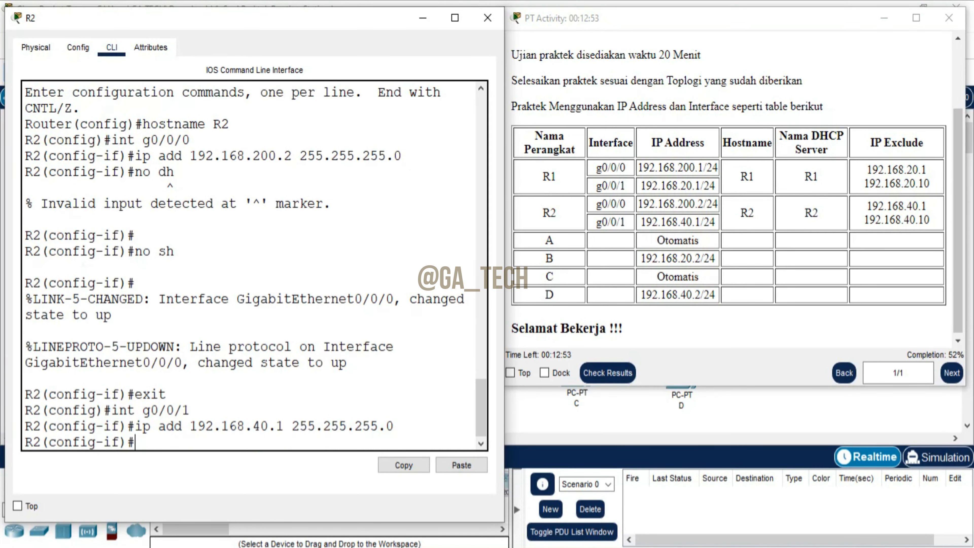
pyautogui.write('no sh')
pyautogui.press('Return')
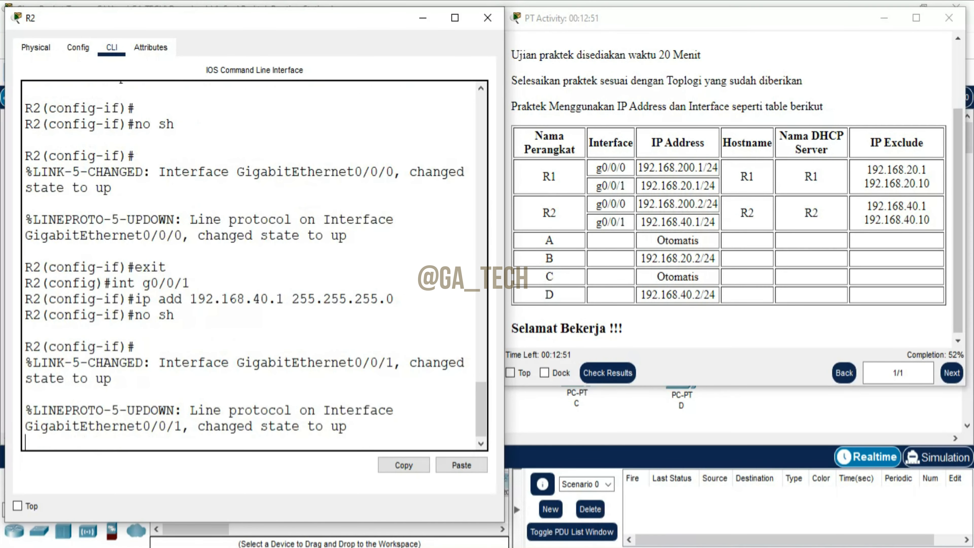
pyautogui.press('Return')
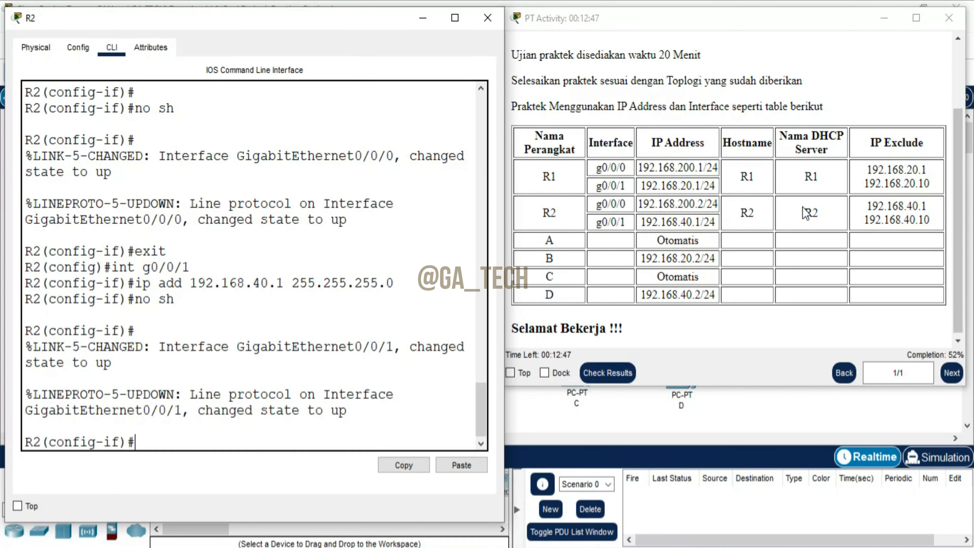
# Leave interface configuration and create a DHCP pool named R2 on router R2.
pyautogui.click(806, 211)
pyautogui.doubleClick(810, 212)
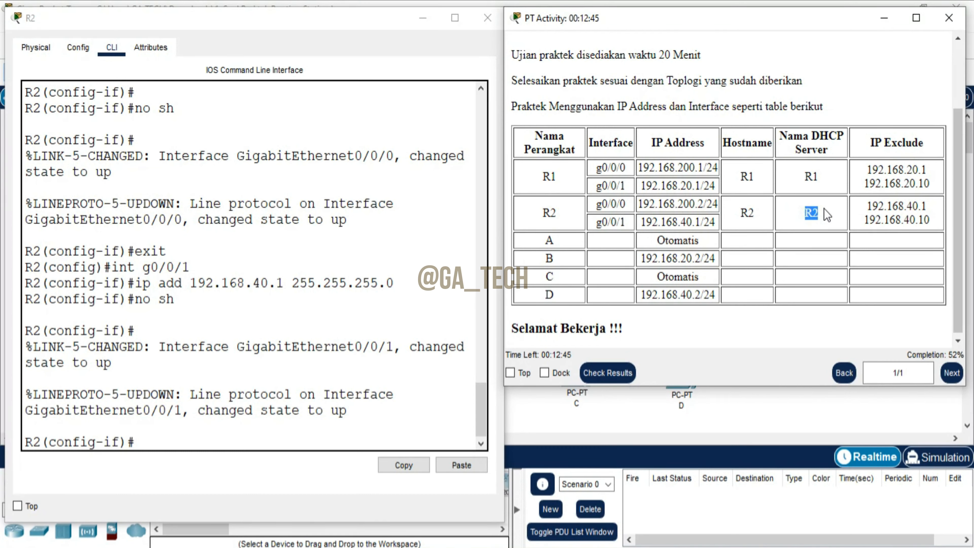
pyautogui.click(490, 210)
pyautogui.write('exit')
pyautogui.press('Return')
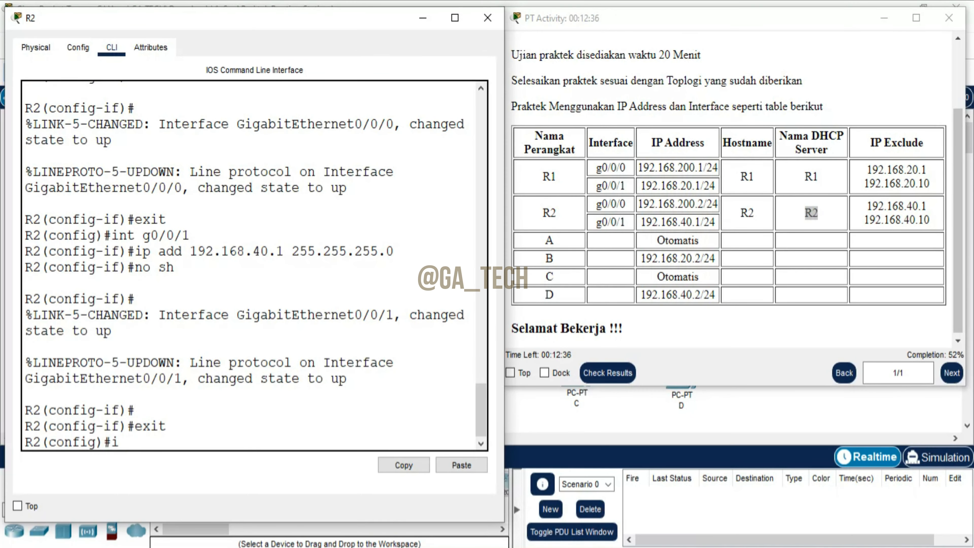
pyautogui.write('ip dhcp pool')
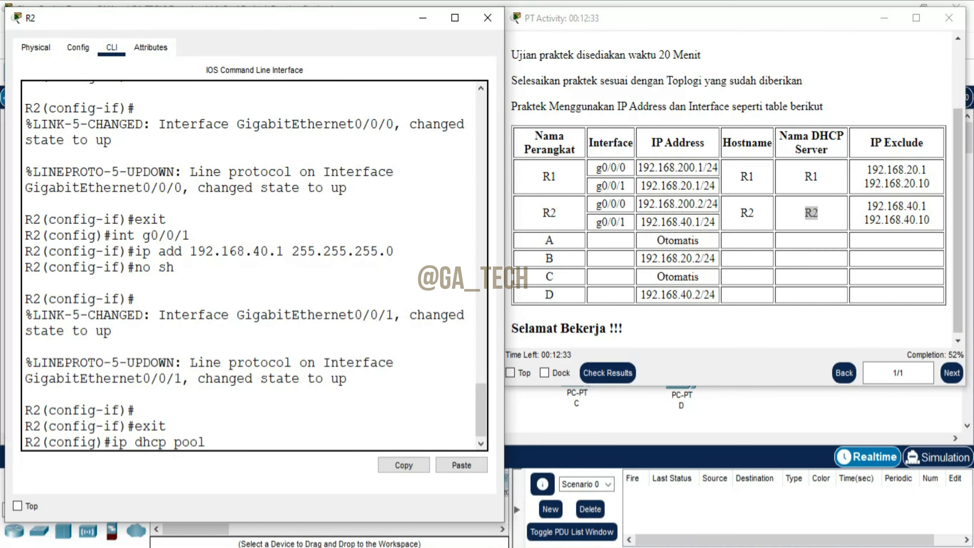
pyautogui.write(' R2')
pyautogui.press('Return')
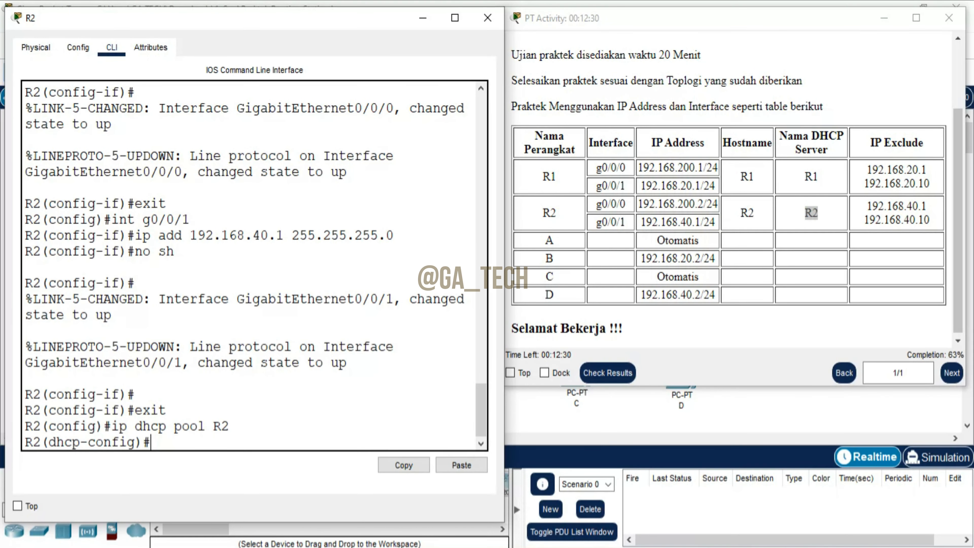
# Set the R2 DHCP pool's network to 192.168.40.0 with mask 255.255.255.0.
pyautogui.write('net')
pyautogui.press('Tab')
pyautogui.write('19')
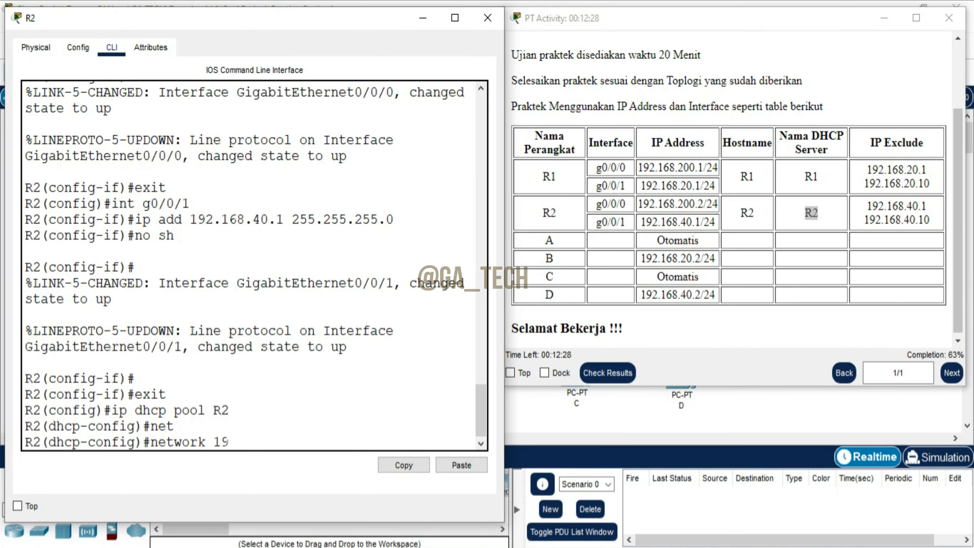
pyautogui.write('2.168.40.0 255.255.25')
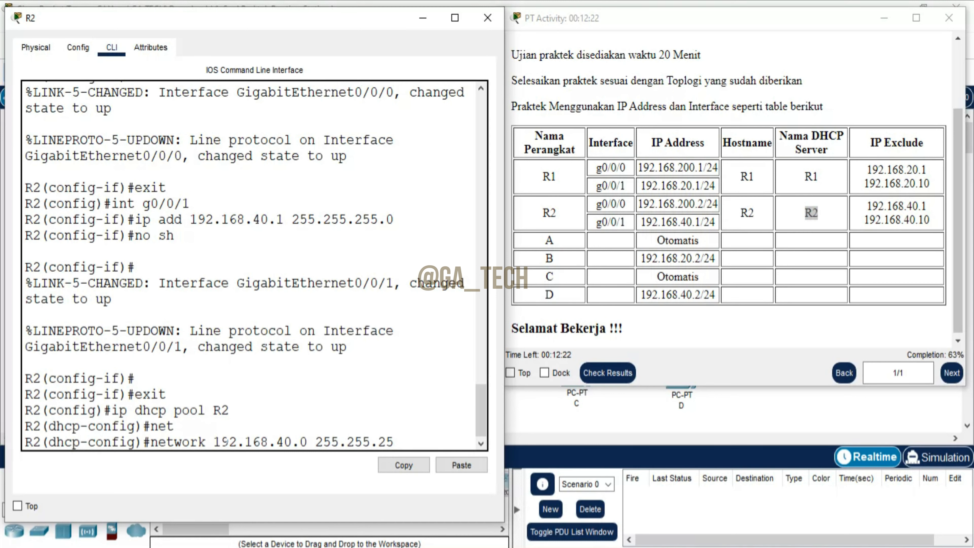
pyautogui.write('5.0')
pyautogui.press('Return')
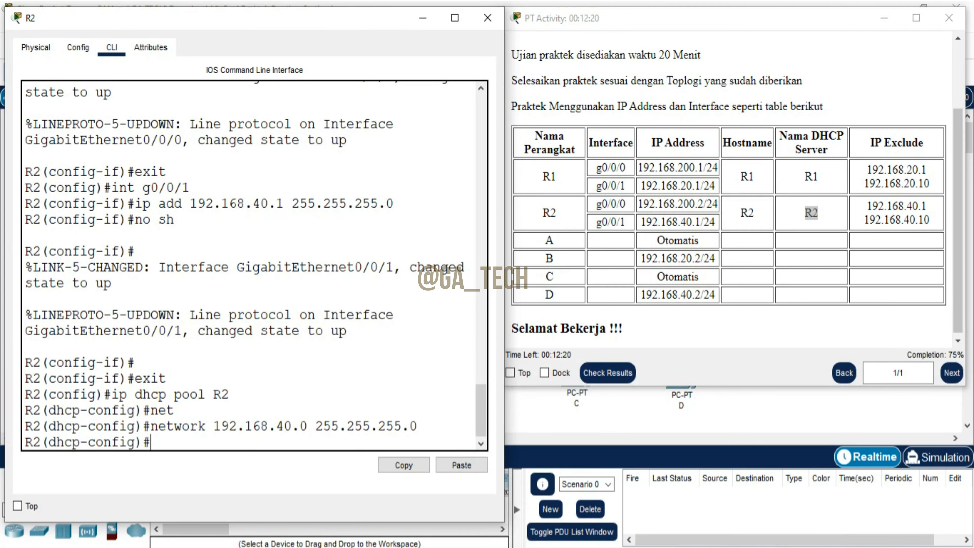
# Set the R2 DHCP pool's default router to 192.168.40.1.
pyautogui.write('def')
pyautogui.press('Tab')
pyautogui.write('18')
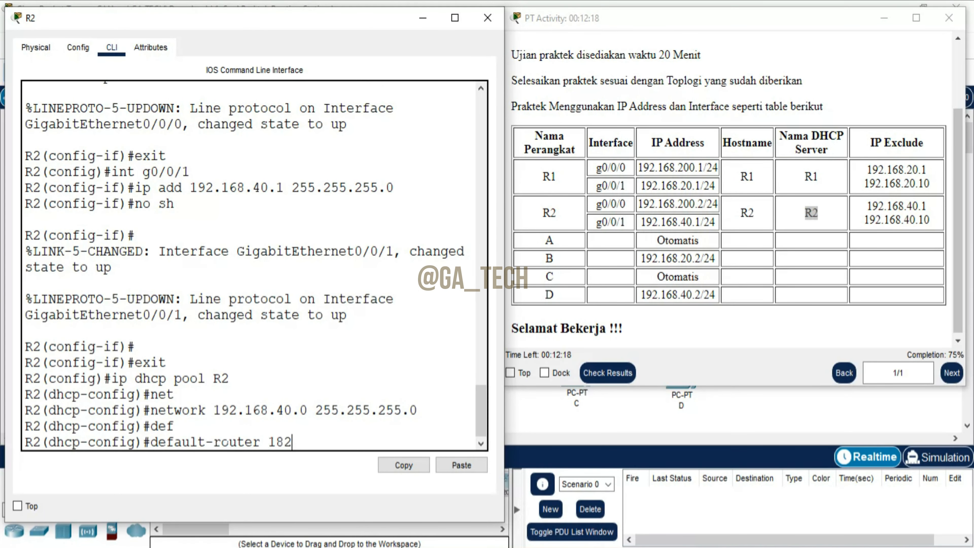
pyautogui.write('92.168.40.1')
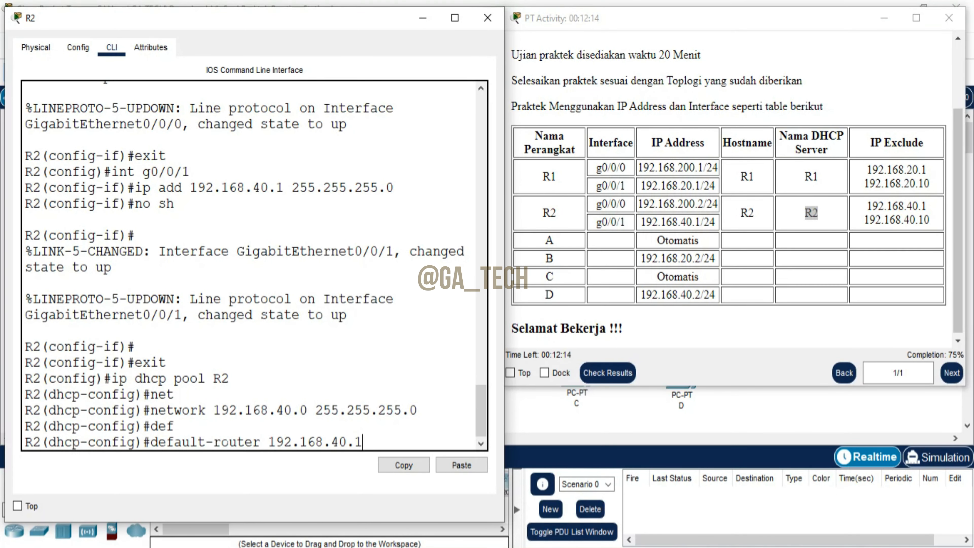
pyautogui.press('Return')
# Set the R2 DHCP pool's DNS server to 192.168.40.1 and return to global configuration mode.
pyautogui.write('dn')
pyautogui.press('Tab')
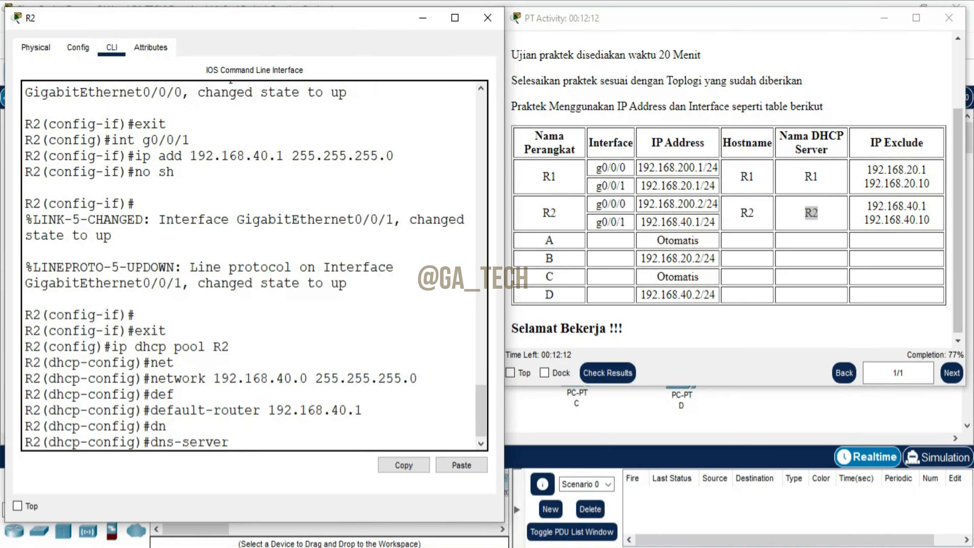
pyautogui.write('192.168.40.')
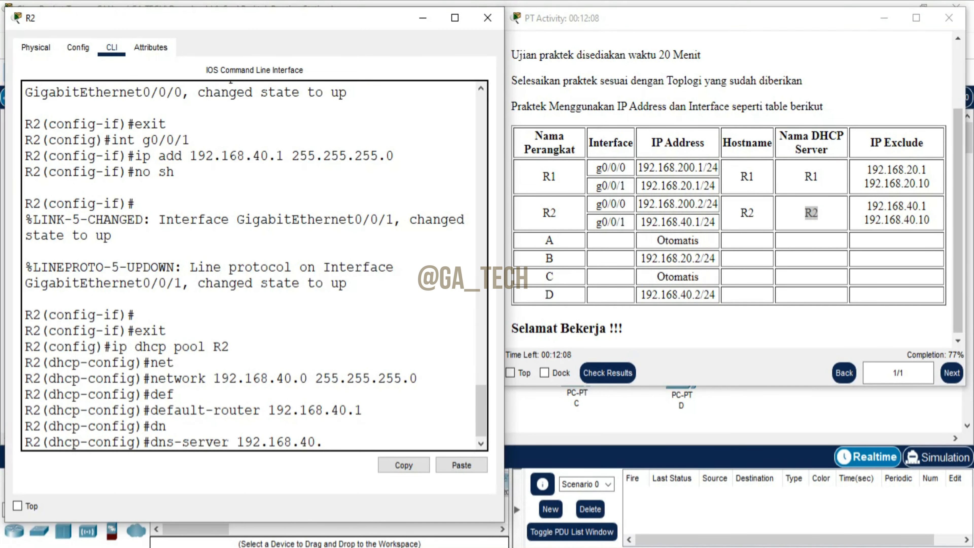
pyautogui.write('1')
pyautogui.press('Return')
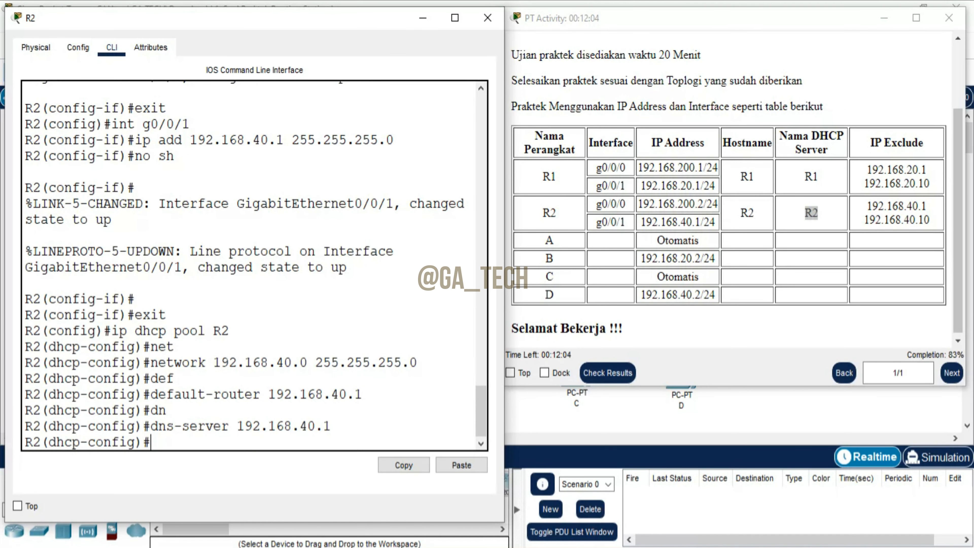
pyautogui.write('exit')
pyautogui.press('Return')
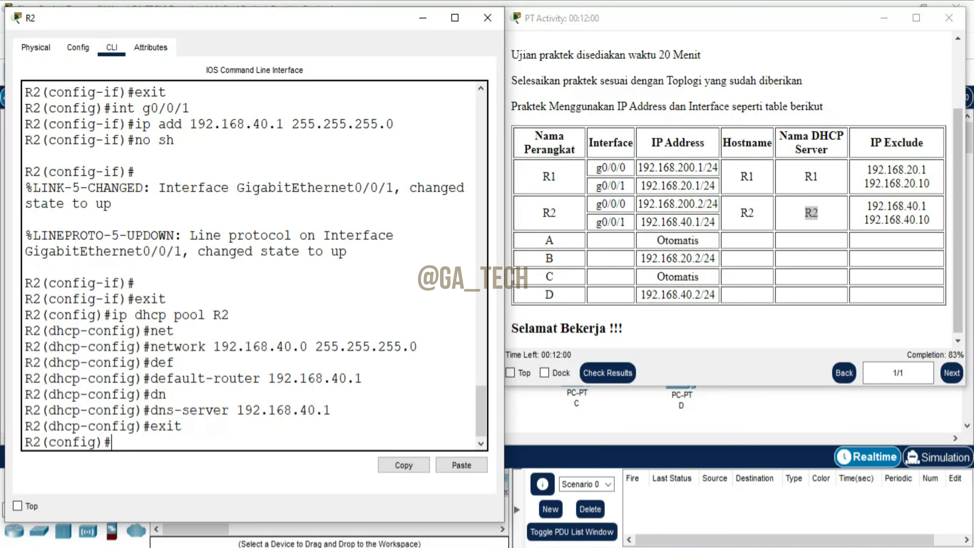
# Exclude the address range 192.168.40.1 to 192.168.40.10 from DHCP assignment on R2.
pyautogui.write('ip dhcp ex')
pyautogui.press('Tab')
pyautogui.write('1')
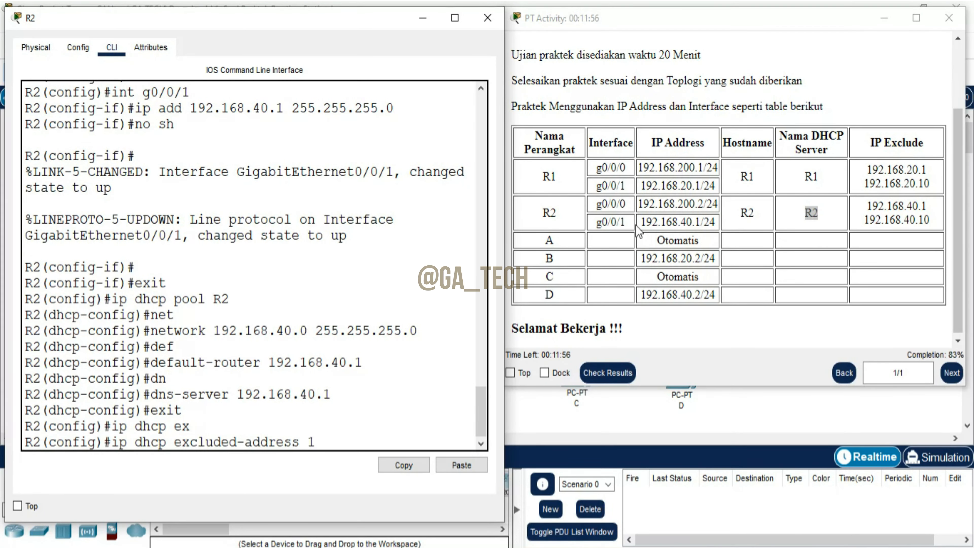
pyautogui.write('92.168.40.1 1')
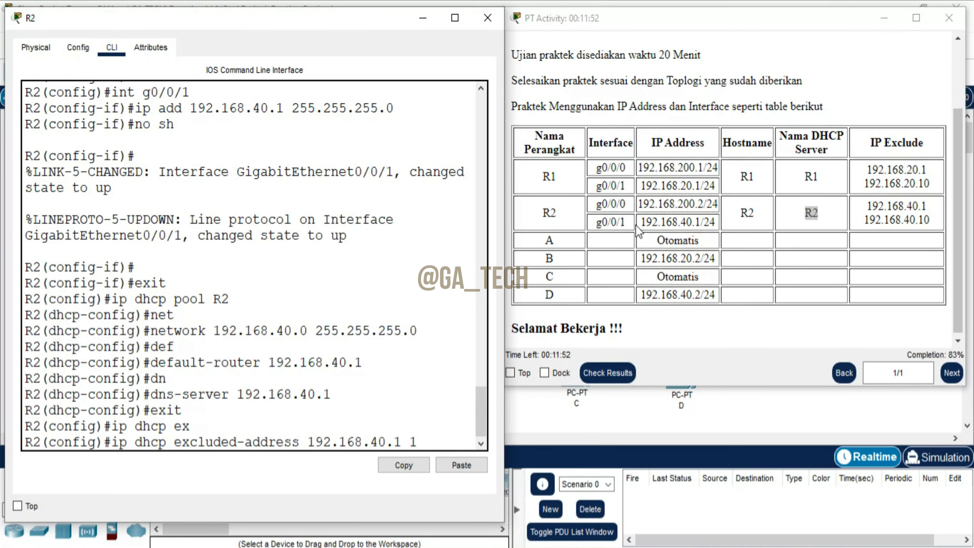
pyautogui.write('92.168.40')
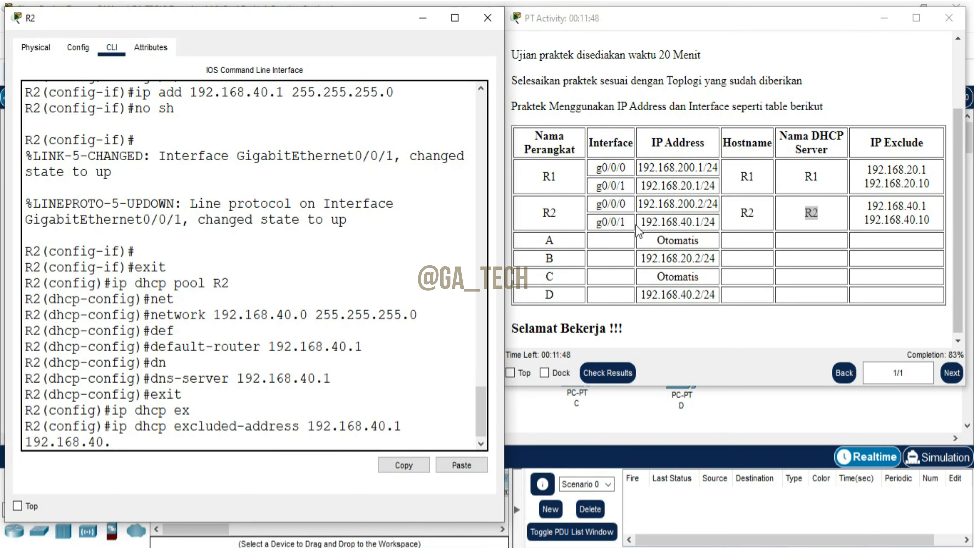
pyautogui.write('.10')
pyautogui.press('Return')
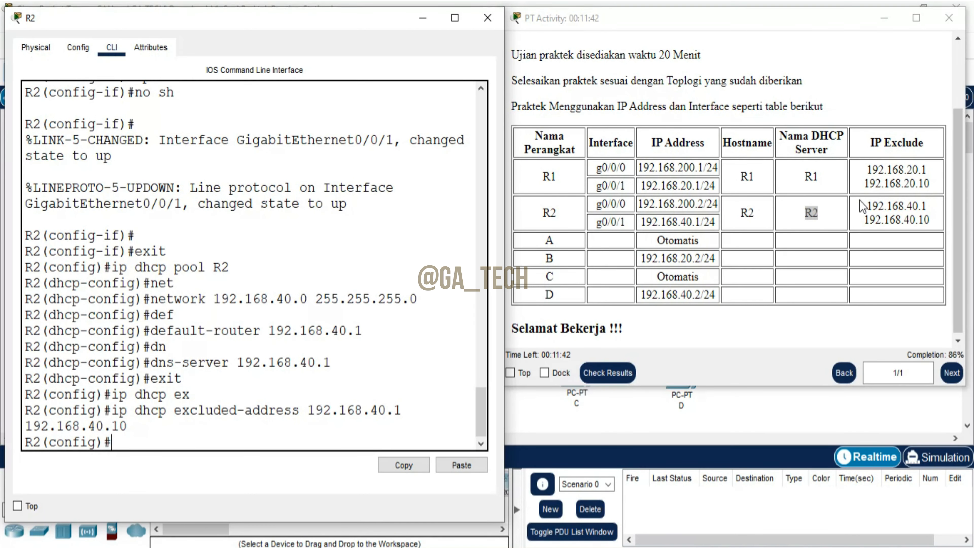
# Add a static route on R2 to network 192.168.20.0 with mask 255.255.255.0 via next hop 192.168.200.1.
pyautogui.write('ip route ')
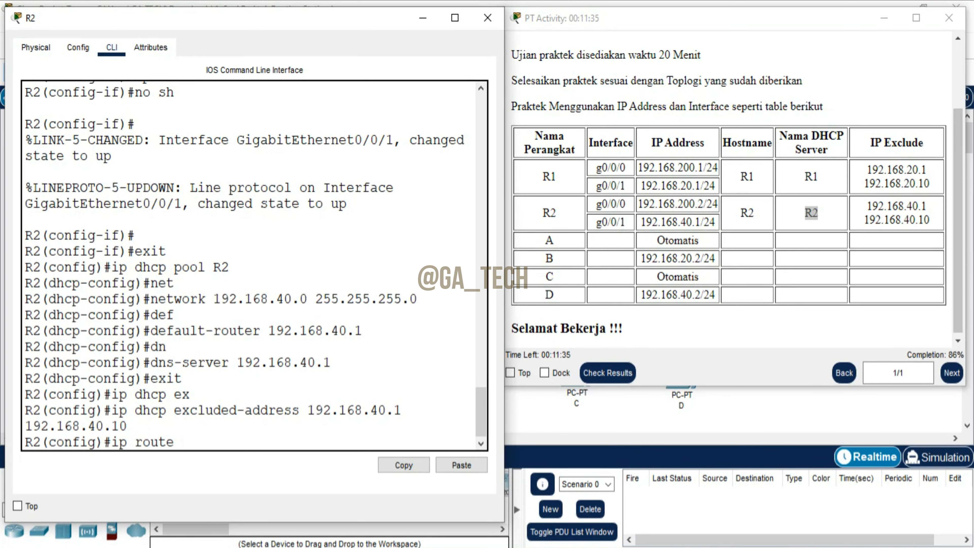
pyautogui.write('192.168.20.0 25')
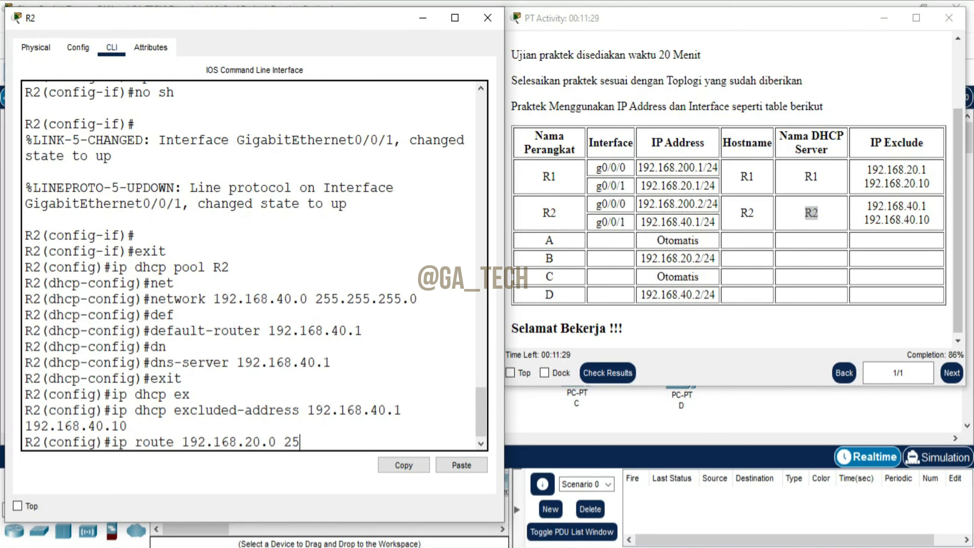
pyautogui.write('5.255.255')
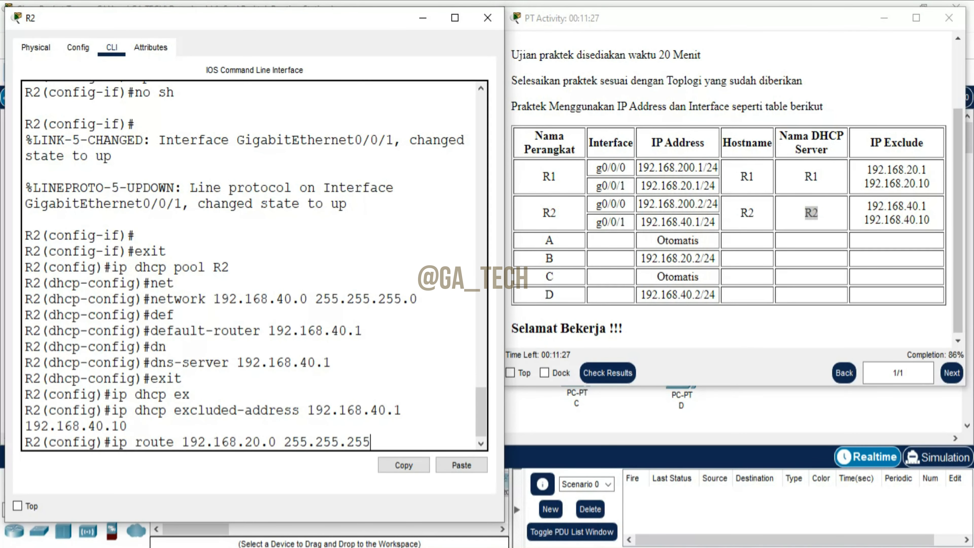
pyautogui.write('.0 192.168.200.1')
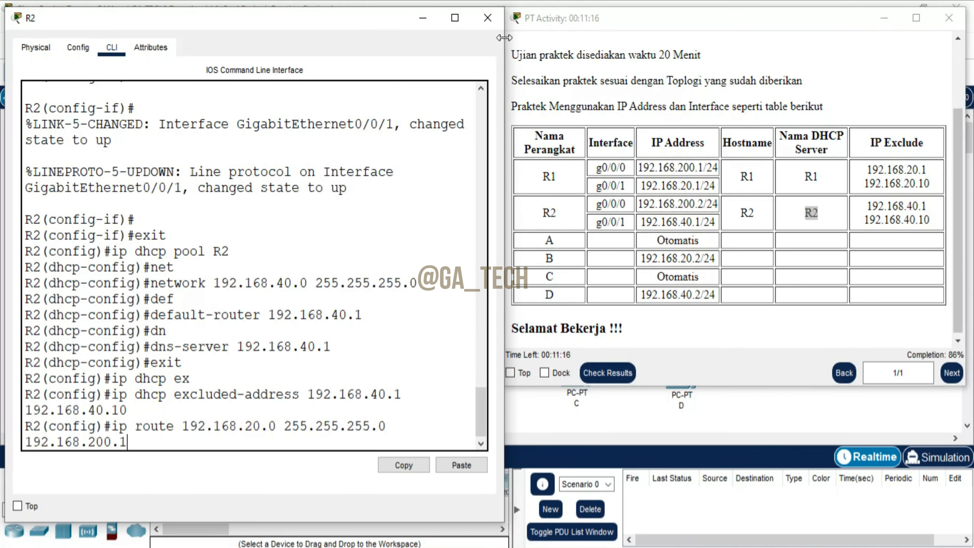
pyautogui.click(423, 18)
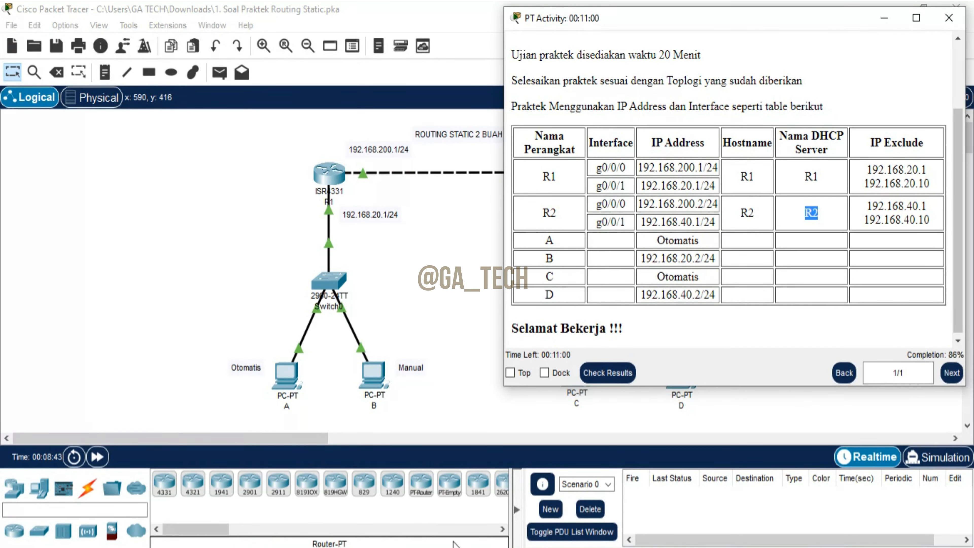
pyautogui.click(433, 547)
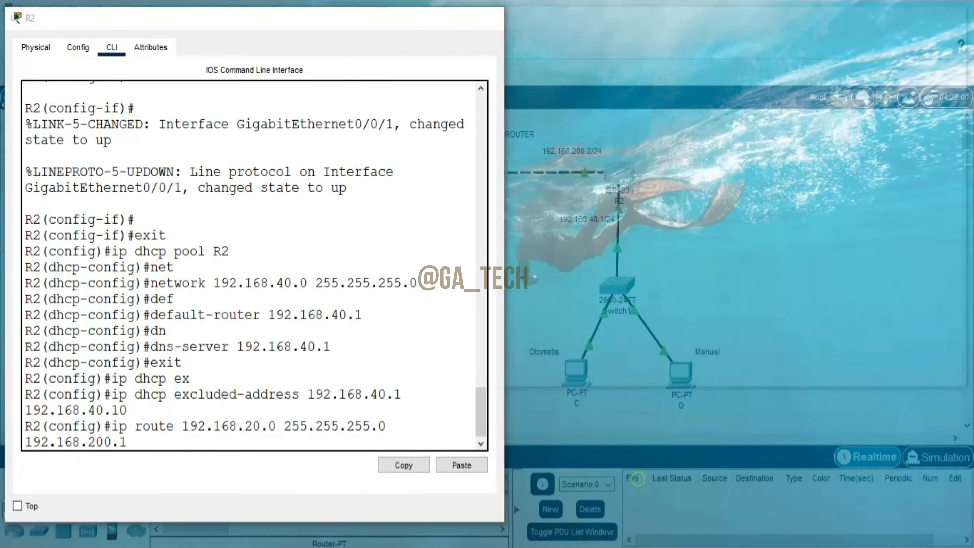
pyautogui.click(618, 499)
pyautogui.press('Return')
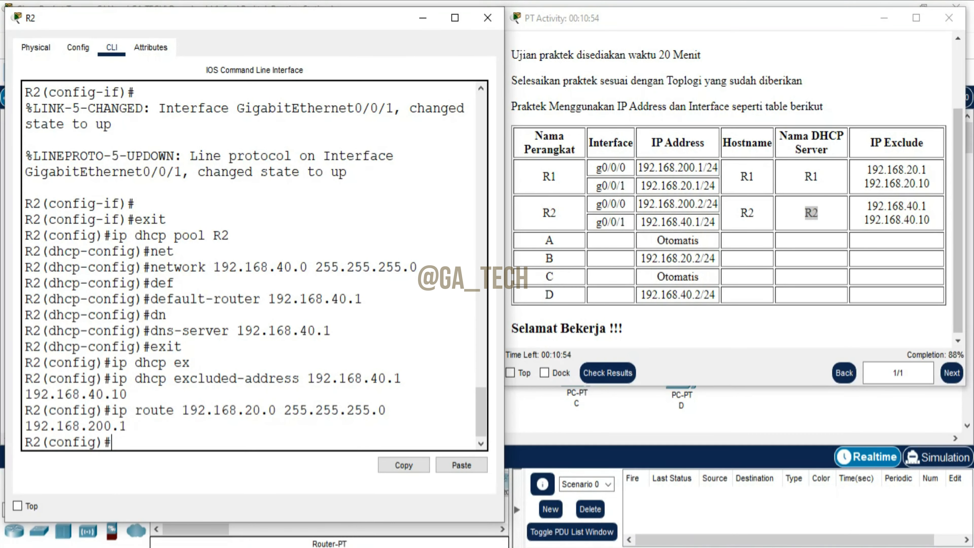
# Display R2's IP routing table from configuration mode to check the static route.
pyautogui.write('do s')
pyautogui.press('BackSpace')
pyautogui.press('BackSpace')
pyautogui.write('sh ip route')
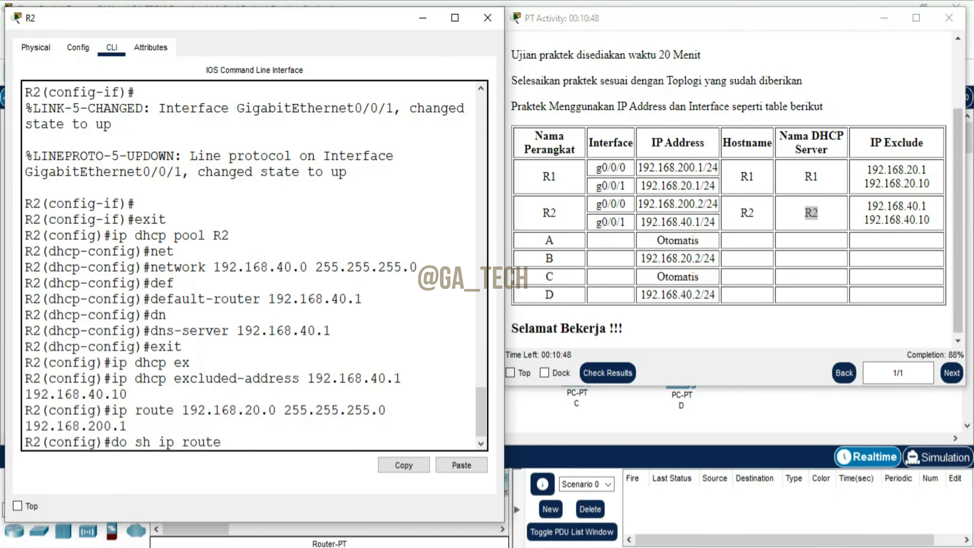
pyautogui.press('Return')
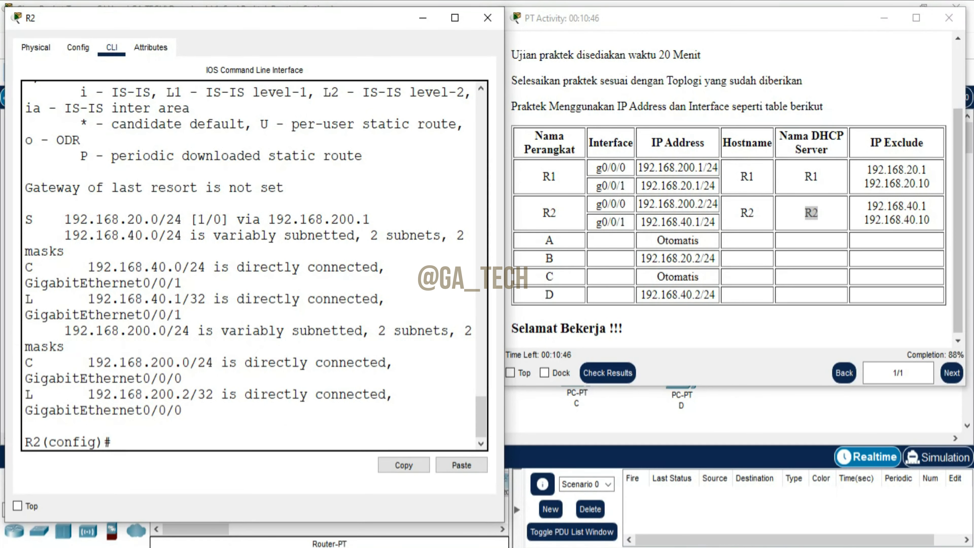
# Examine the static route entry and the codes legend in R2's routing table, and minimize the router window.
pyautogui.moveTo(26, 219); pyautogui.dragTo(456, 235)
pyautogui.click(50, 220)
pyautogui.scroll(2, 50, 219)
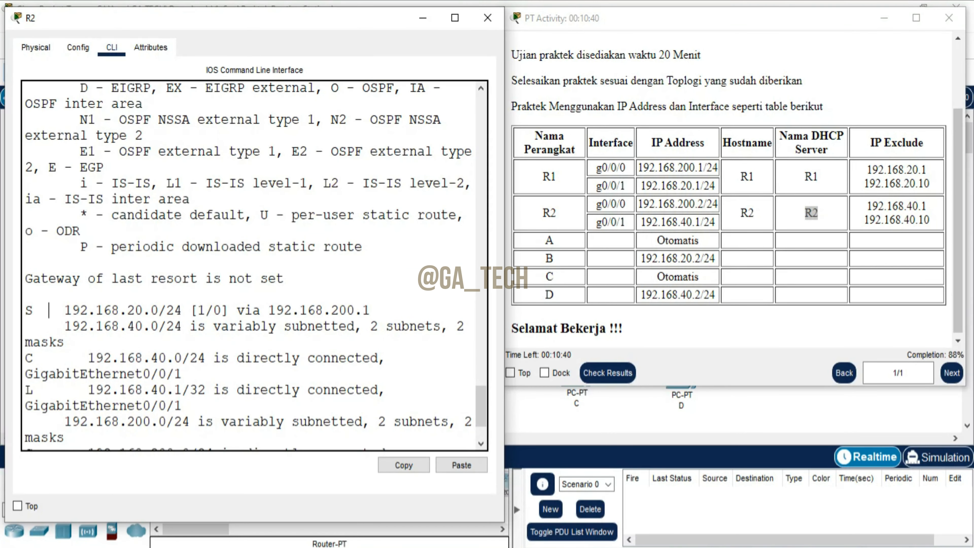
pyautogui.scroll(1, 49, 310)
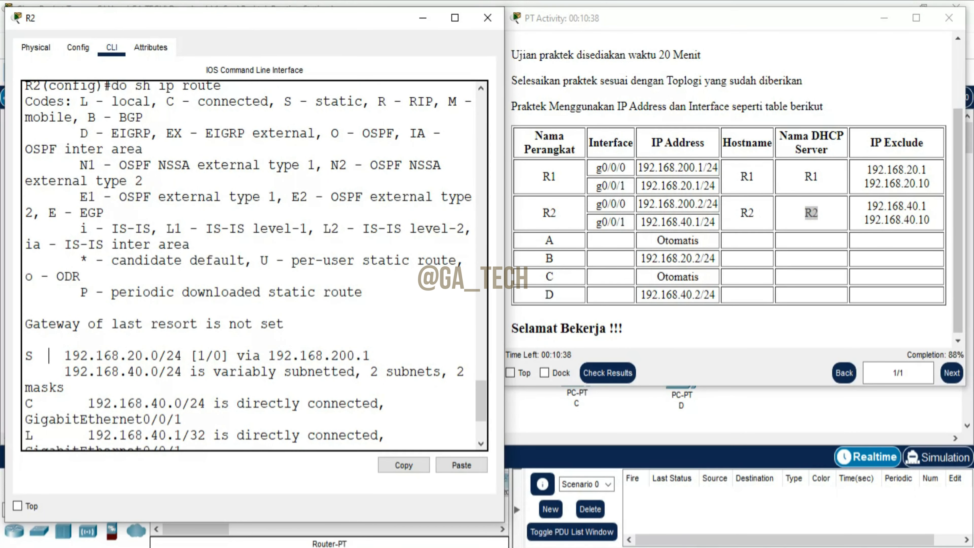
pyautogui.moveTo(285, 101); pyautogui.dragTo(332, 101)
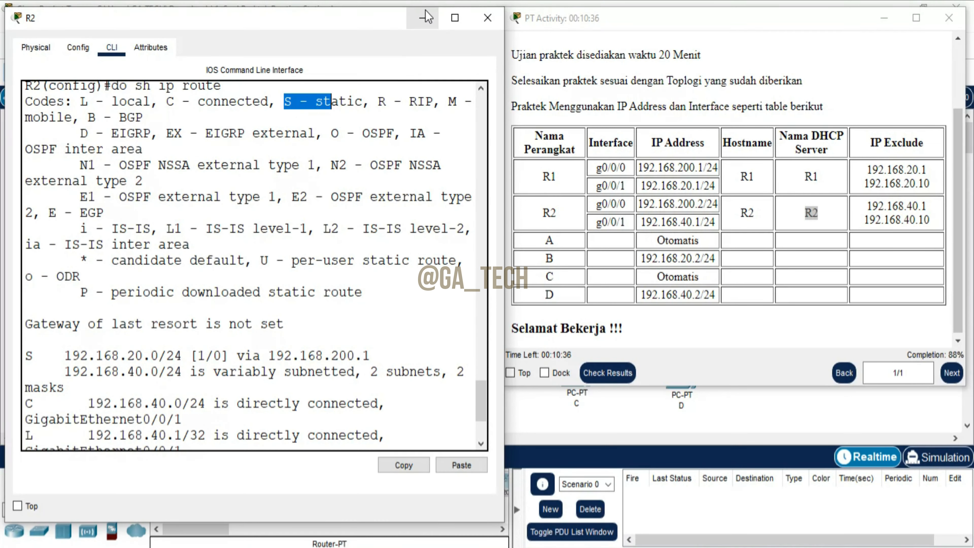
pyautogui.click(423, 18)
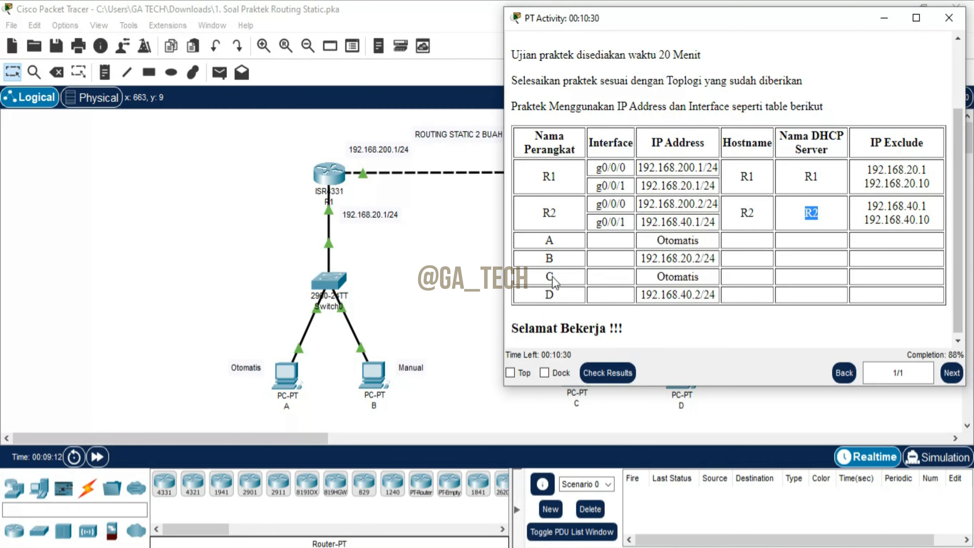
# Set PC C's IP configuration to DHCP and close its window.
pyautogui.click(458, 244)
pyautogui.click(575, 370)
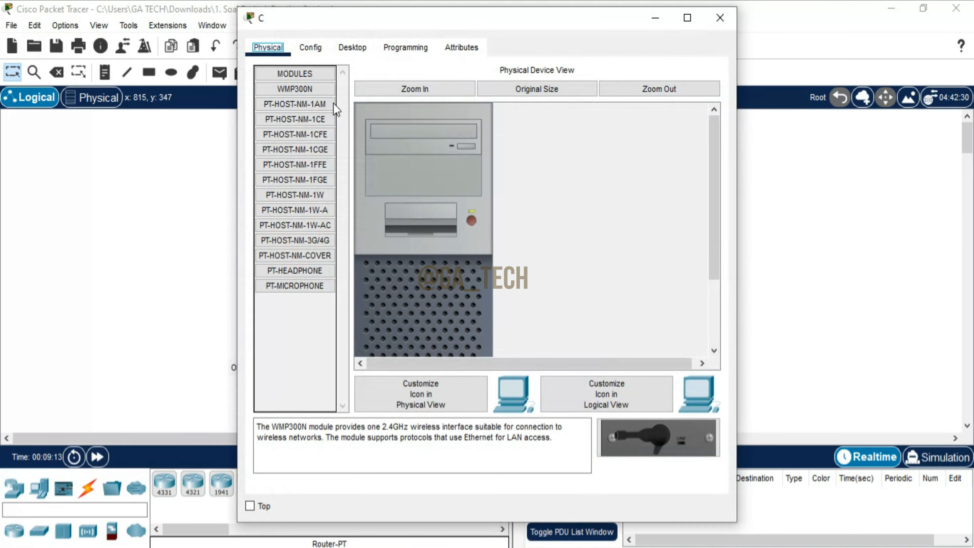
pyautogui.click(353, 47)
pyautogui.click(311, 109)
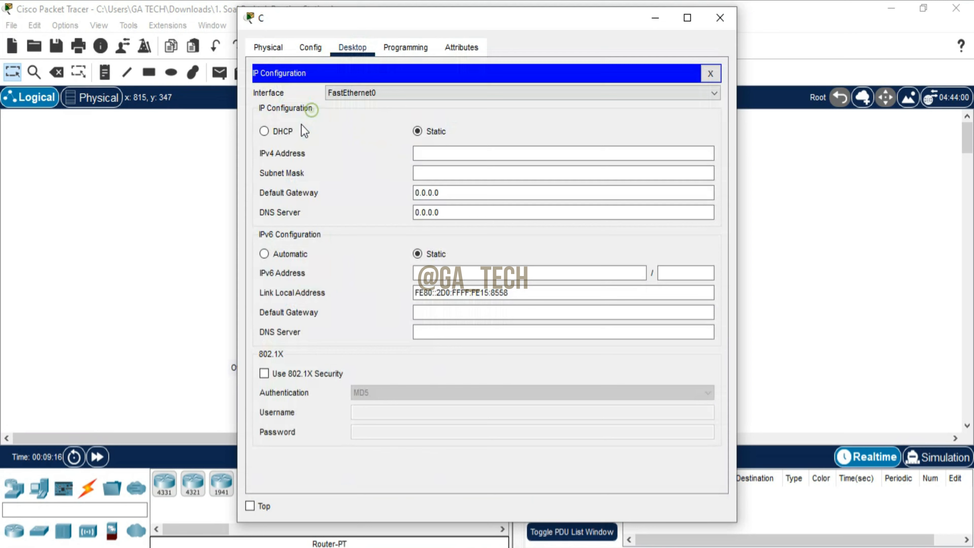
pyautogui.click(280, 134)
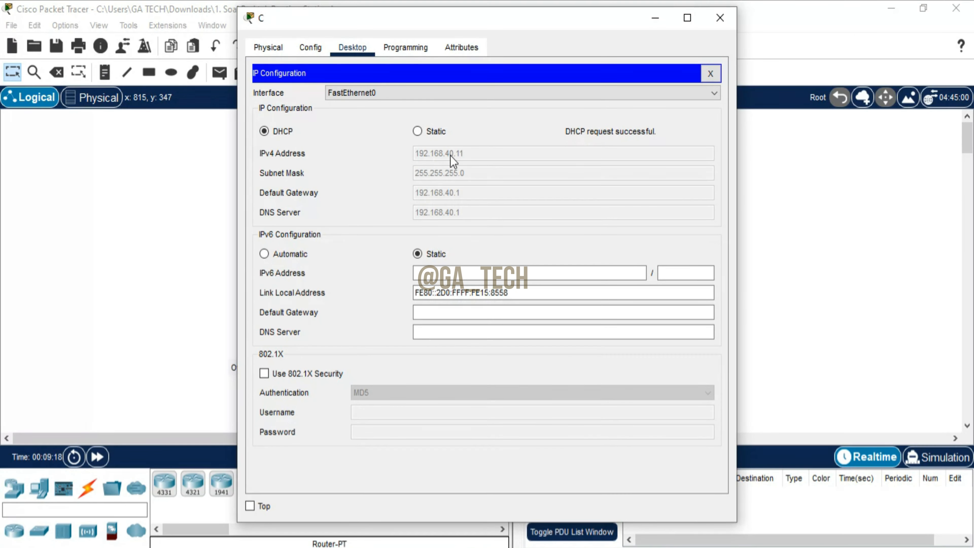
pyautogui.click(721, 18)
# Give PC D the static IPv4 address 192.168.40.2 with subnet mask 255.255.255.0, keeping the addressing table in view.
pyautogui.click(682, 373)
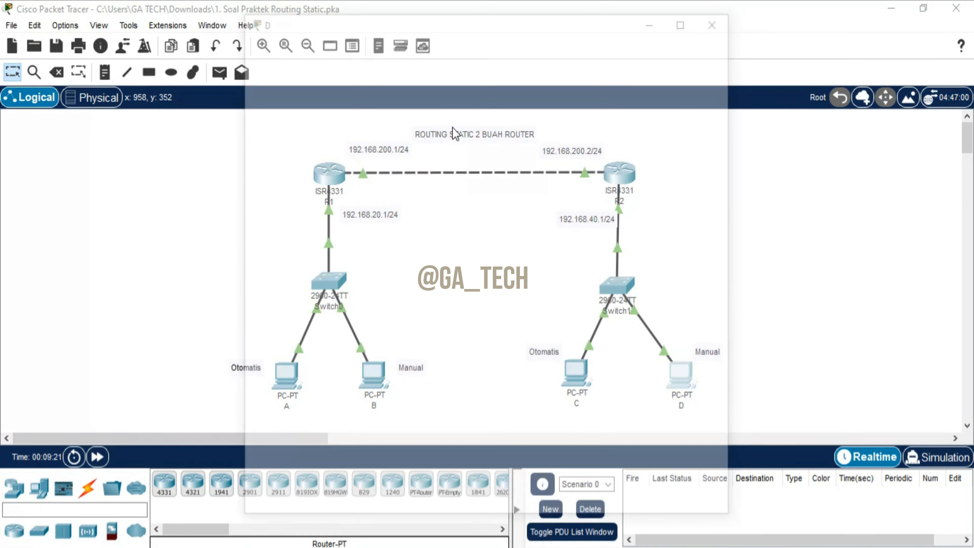
pyautogui.click(351, 47)
pyautogui.moveTo(441, 25); pyautogui.dragTo(247, 38)
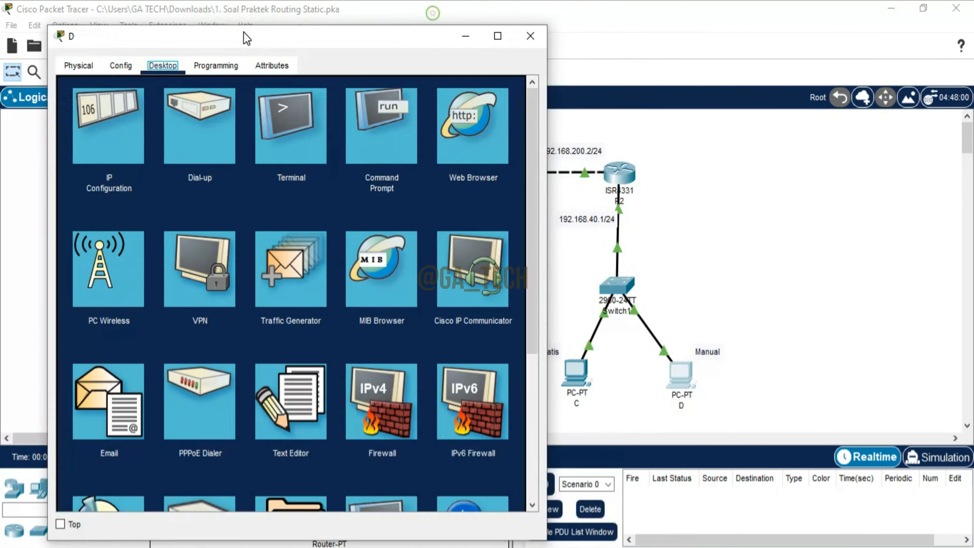
pyautogui.moveTo(434, 547)
pyautogui.click(370, 488)
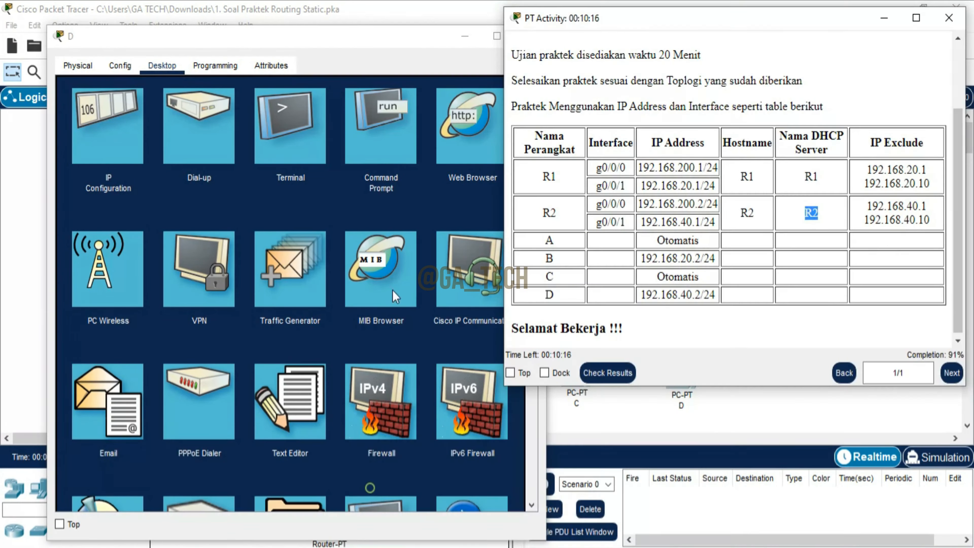
pyautogui.moveTo(338, 45); pyautogui.dragTo(274, 23)
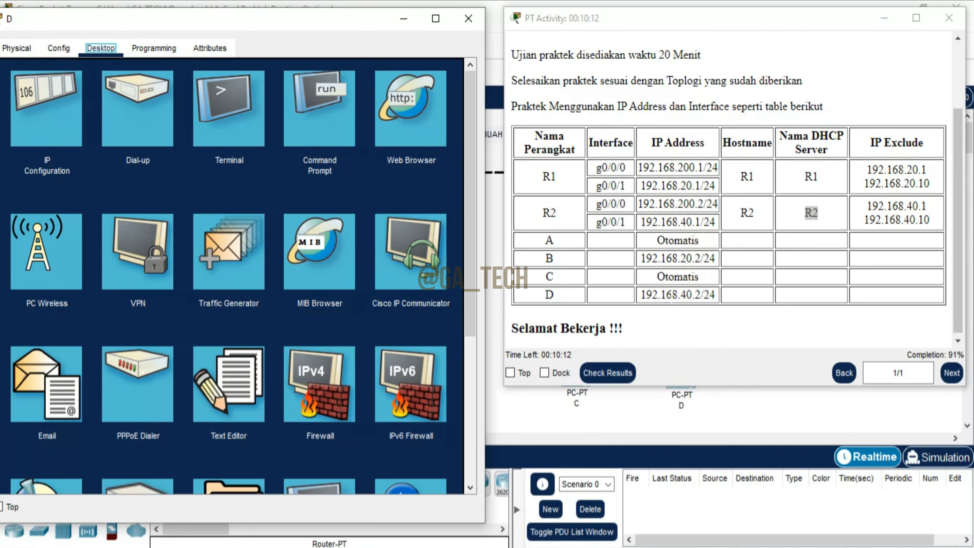
pyautogui.click(76, 138)
pyautogui.click(171, 155)
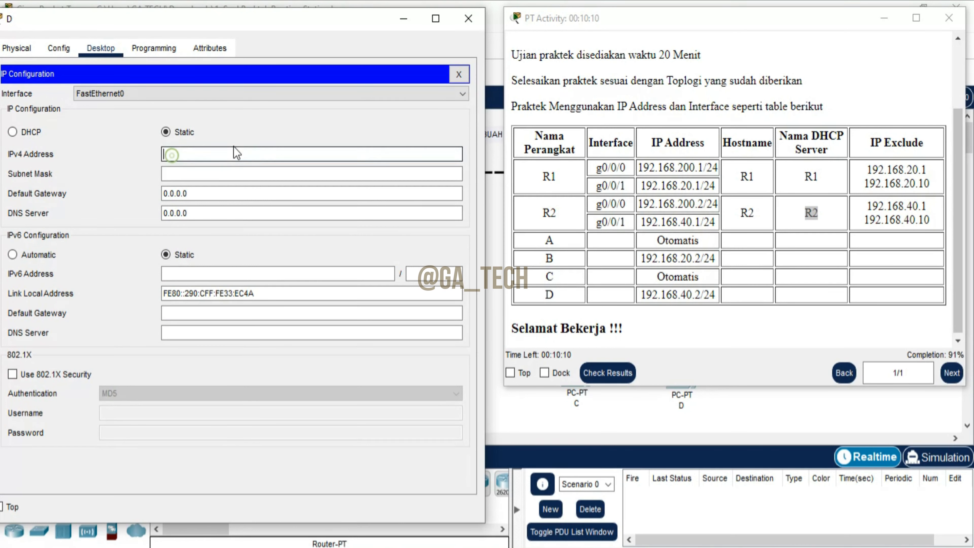
pyautogui.write('192.168')
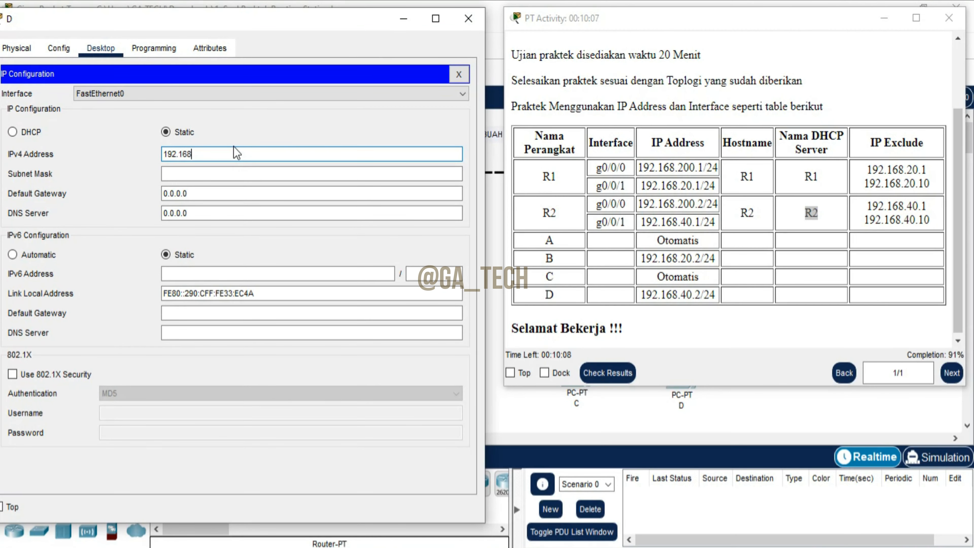
pyautogui.write('.40.2')
pyautogui.press('Tab')
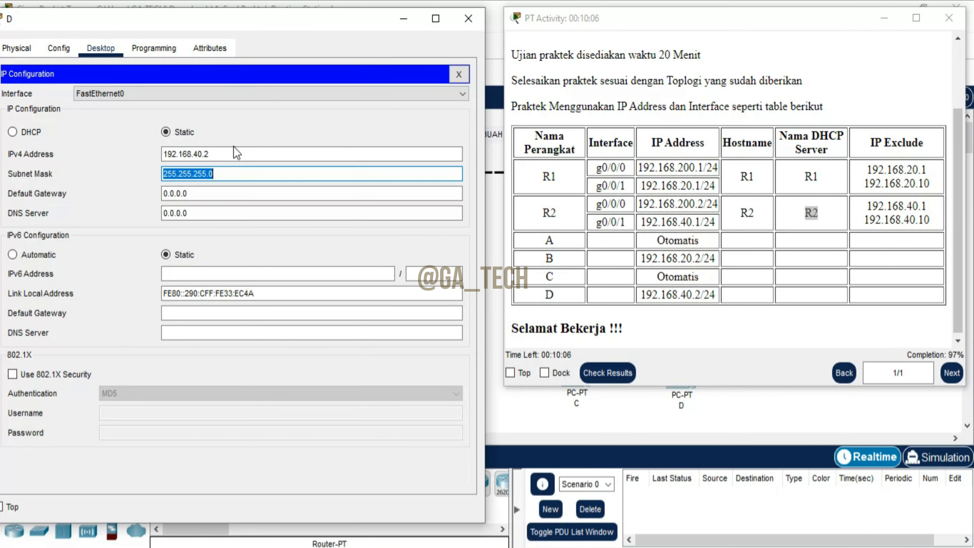
# Set both the default gateway and the DNS server of PC D to 192.168.40.1 and close its window.
pyautogui.press('Tab')
pyautogui.write('192.16')
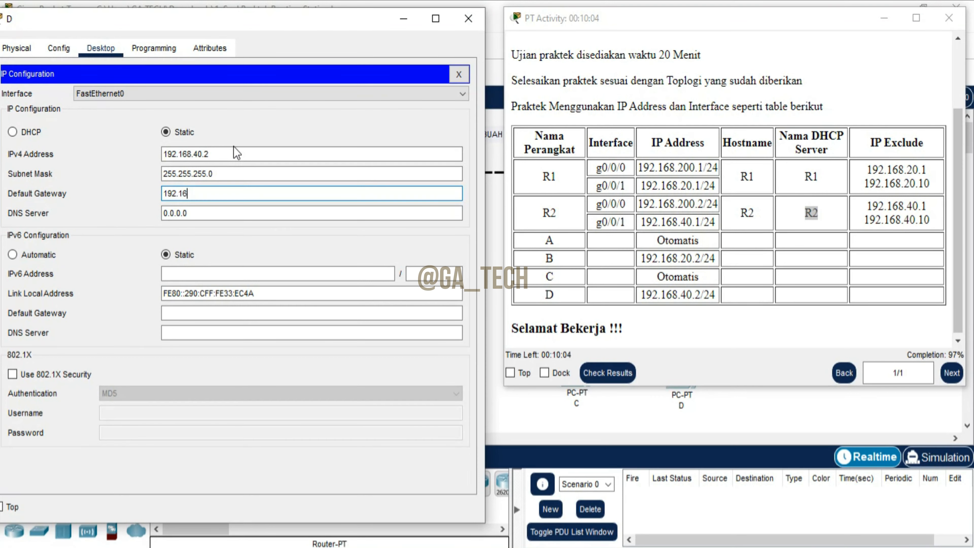
pyautogui.write('8.40.1')
pyautogui.press('Tab')
pyautogui.write('192.1')
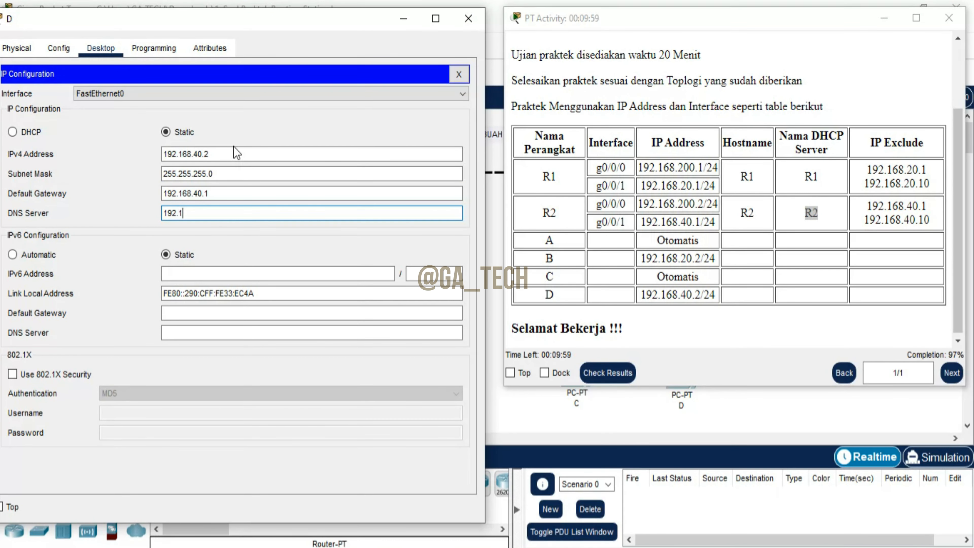
pyautogui.write('68.40.1')
pyautogui.click(231, 234)
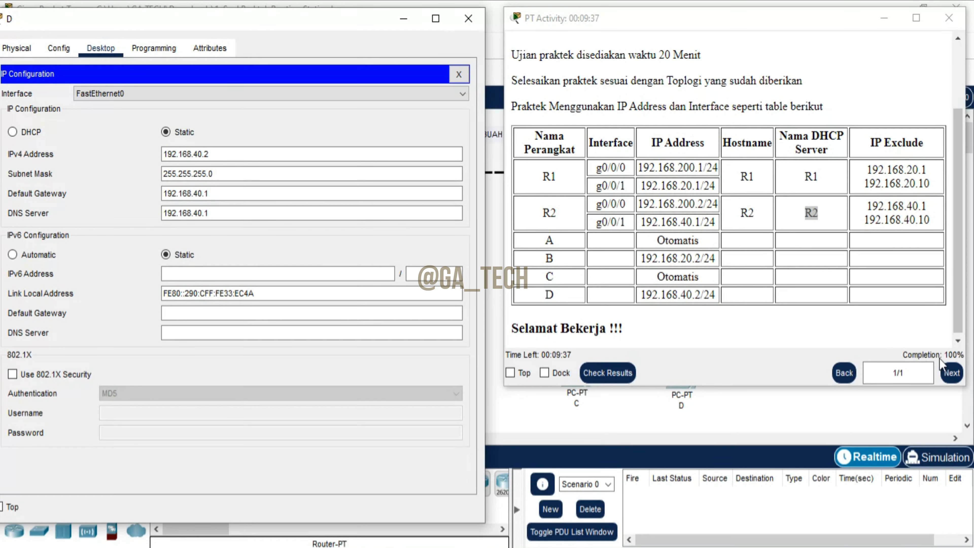
pyautogui.click(469, 24)
pyautogui.click(455, 215)
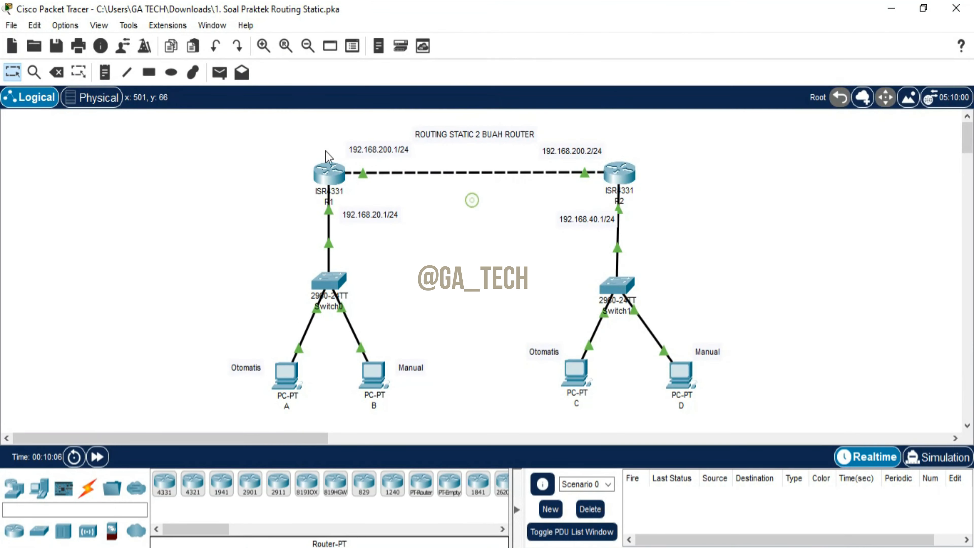
# Test connectivity within each LAN with simple PDUs from PC A to PC B and from PC D to PC C.
pyautogui.click(220, 75)
pyautogui.click(285, 371)
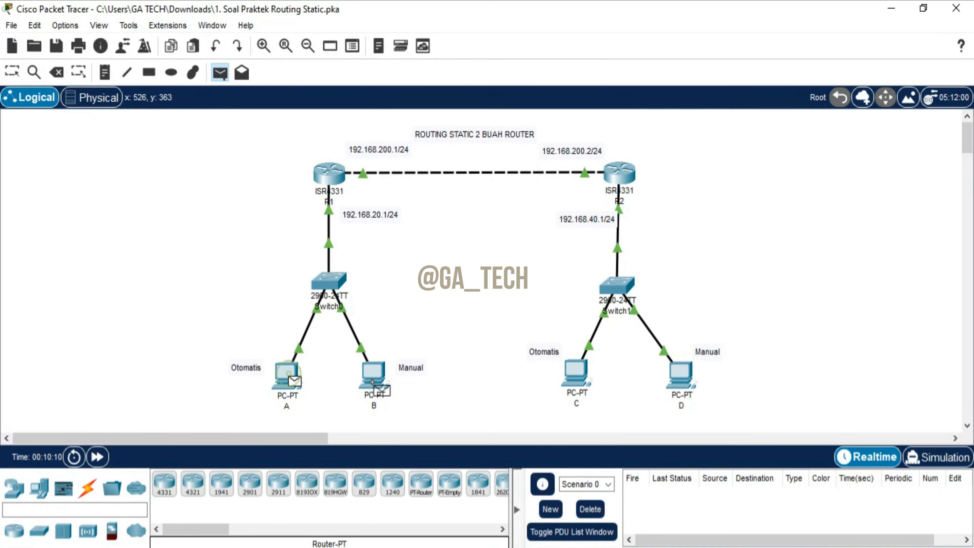
pyautogui.click(373, 374)
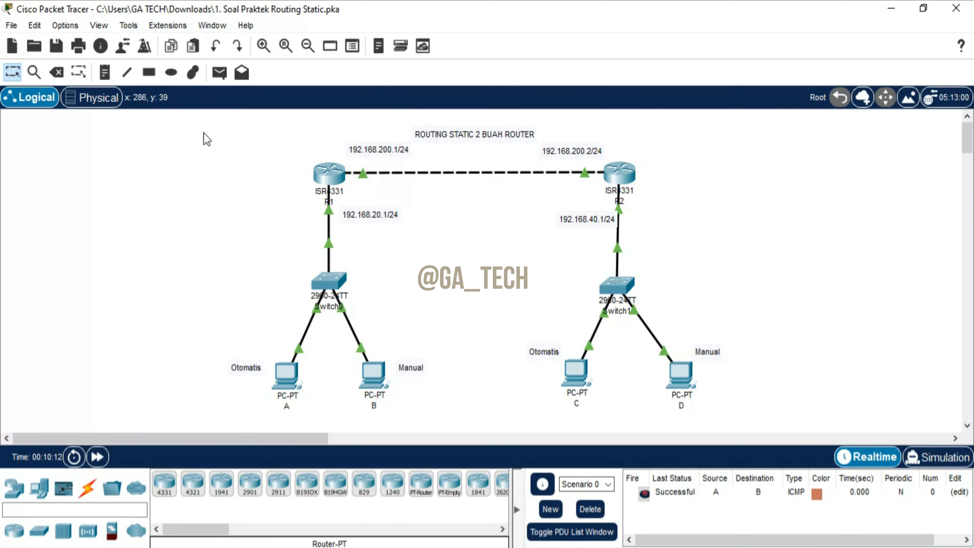
pyautogui.click(219, 72)
pyautogui.click(680, 372)
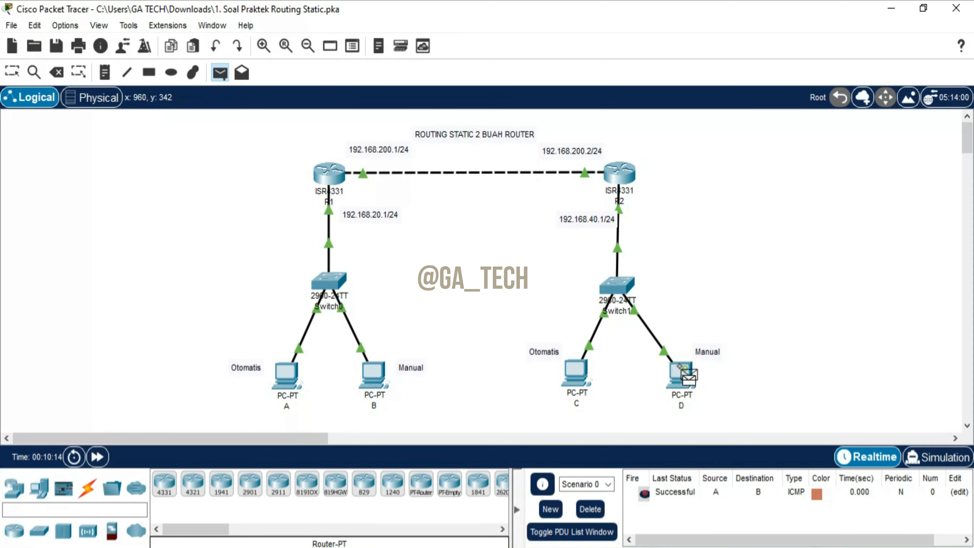
pyautogui.click(576, 371)
# Send two simple PDUs from PC A to PC C and check their status in the PDU list.
pyautogui.click(220, 72)
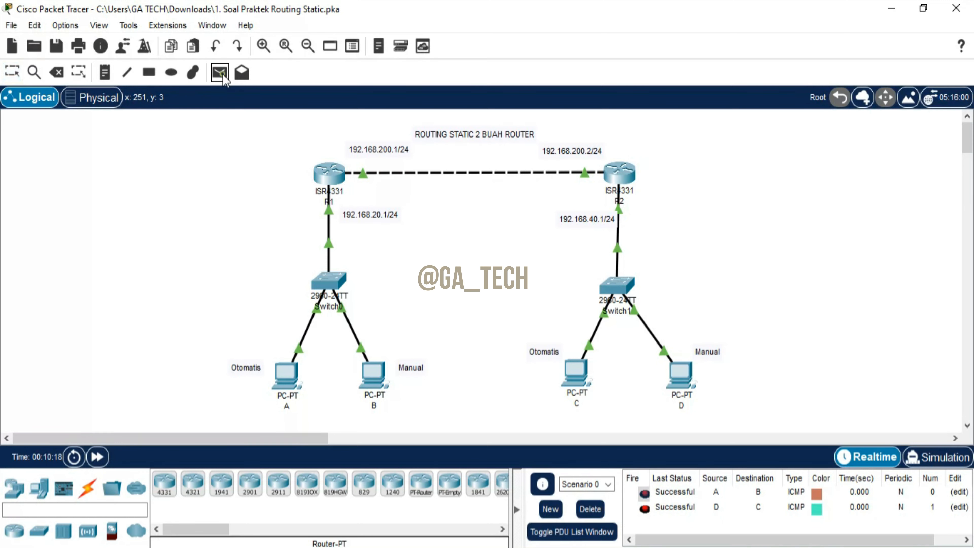
pyautogui.click(287, 372)
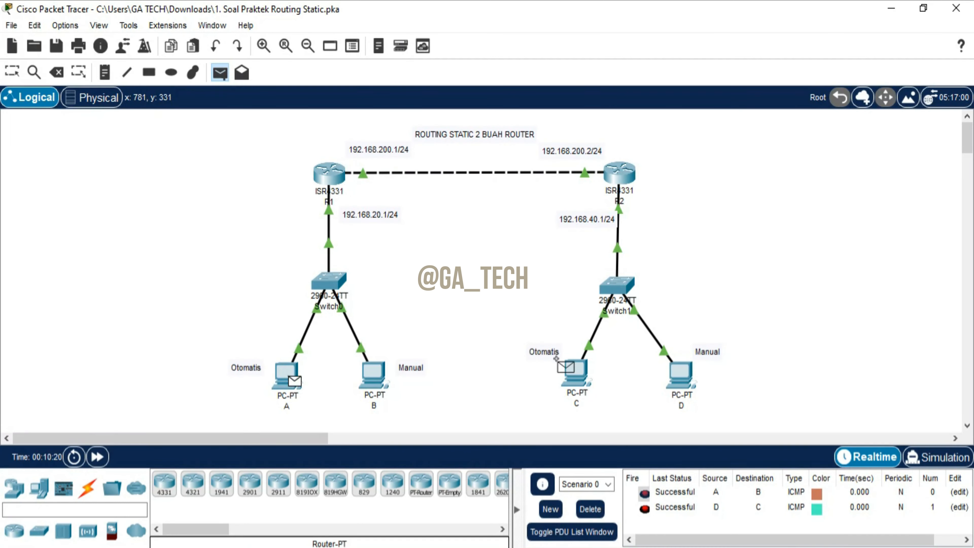
pyautogui.click(572, 369)
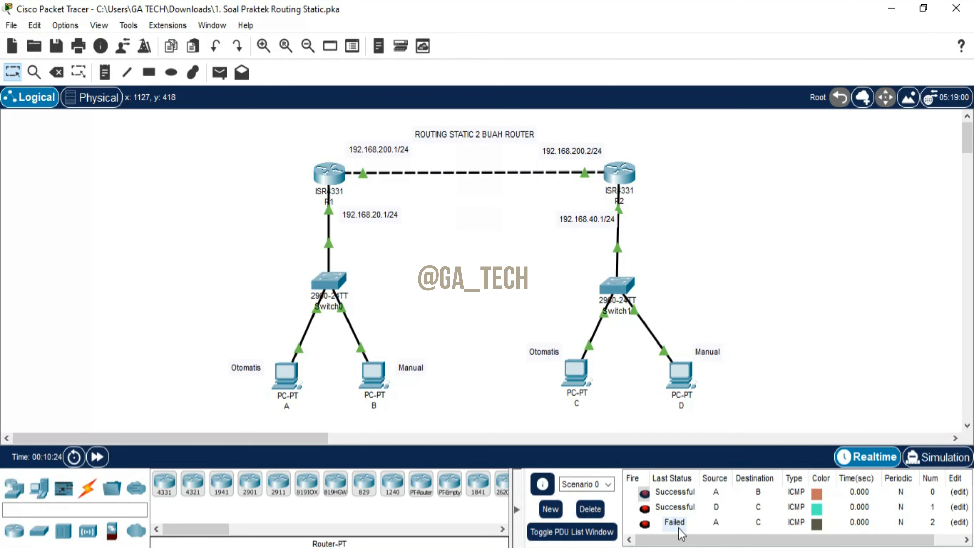
pyautogui.click(220, 76)
pyautogui.click(287, 375)
pyautogui.click(584, 372)
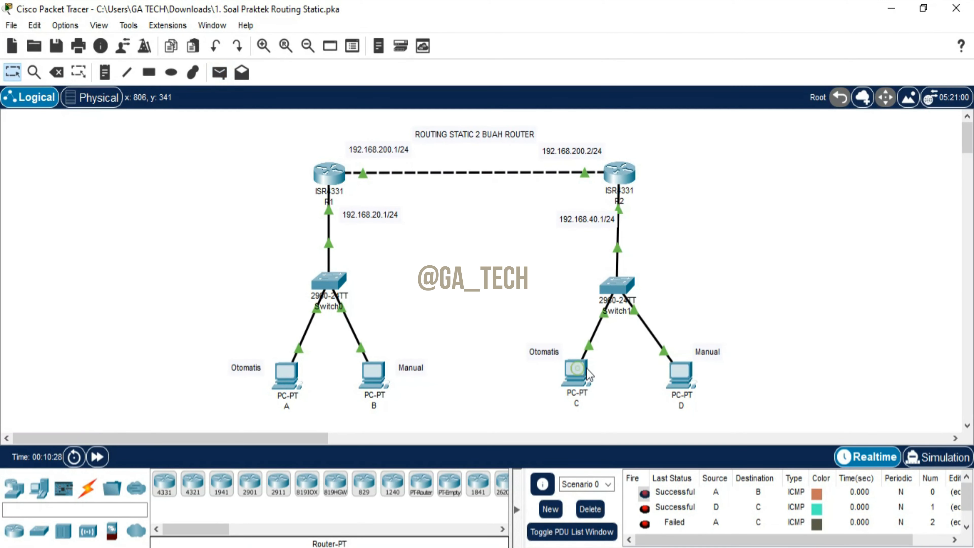
pyautogui.moveTo(969, 146); pyautogui.dragTo(969, 142)
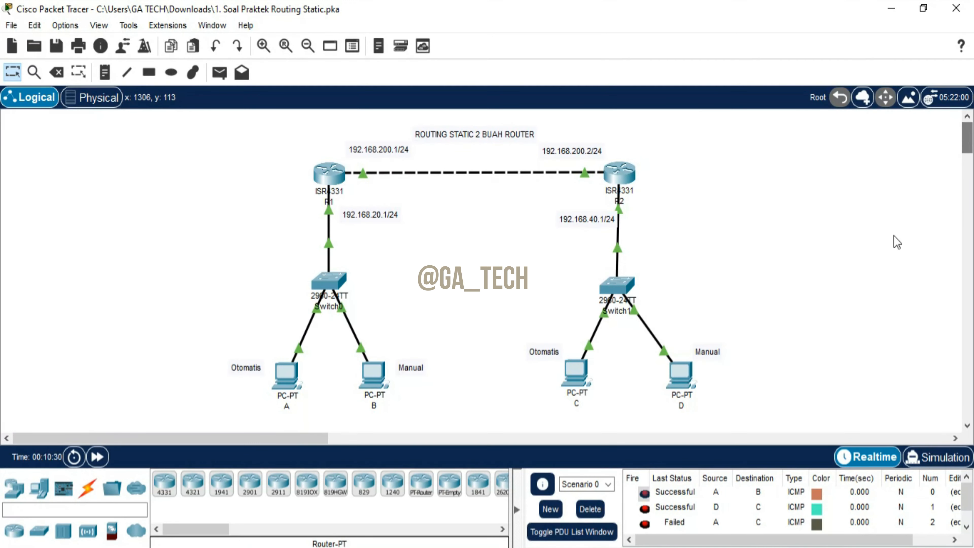
pyautogui.scroll(-1, 683, 512)
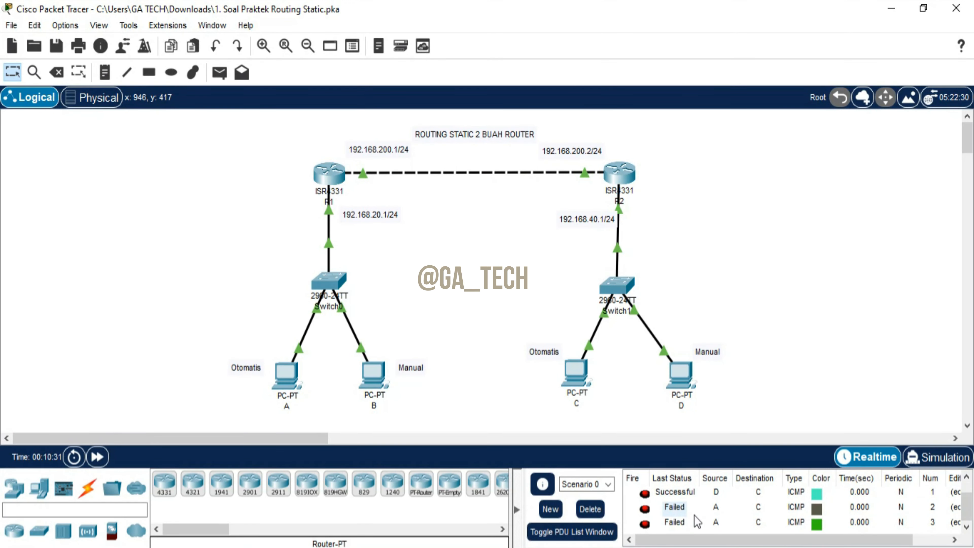
# Delete the PDU scenario and send a new simple PDU from PC A to PC C.
pyautogui.click(591, 514)
pyautogui.click(220, 72)
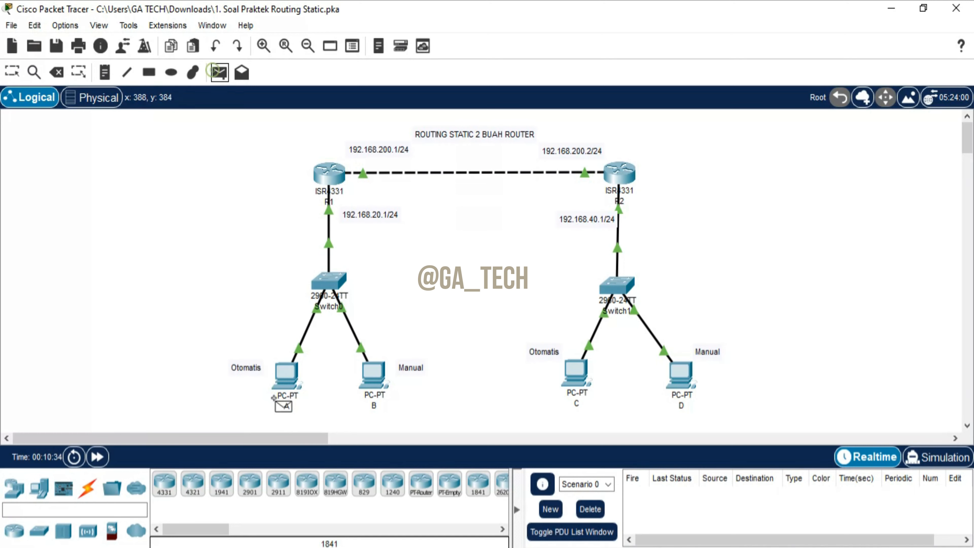
pyautogui.click(284, 379)
pyautogui.click(575, 372)
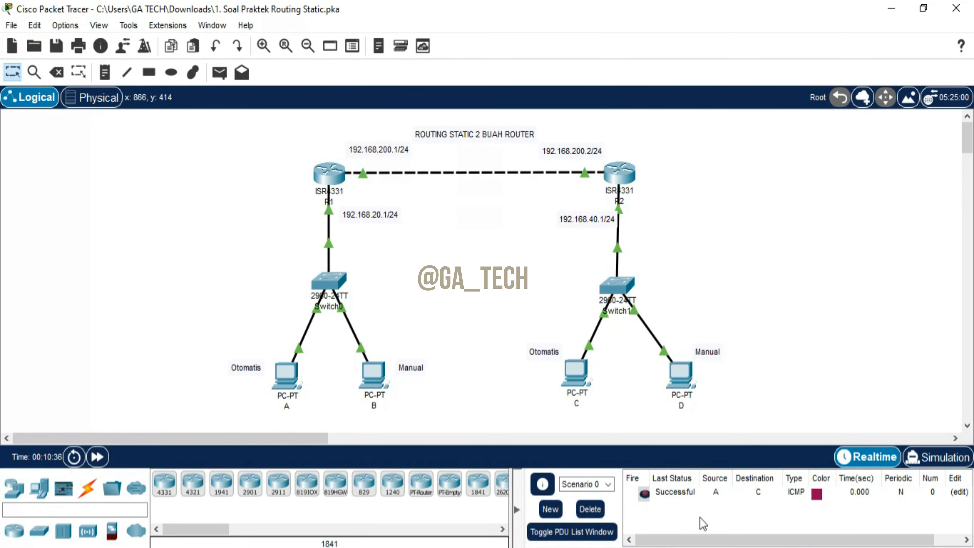
# Test the route between PC A and PC D by sending two simple PDUs from A to D.
pyautogui.click(220, 72)
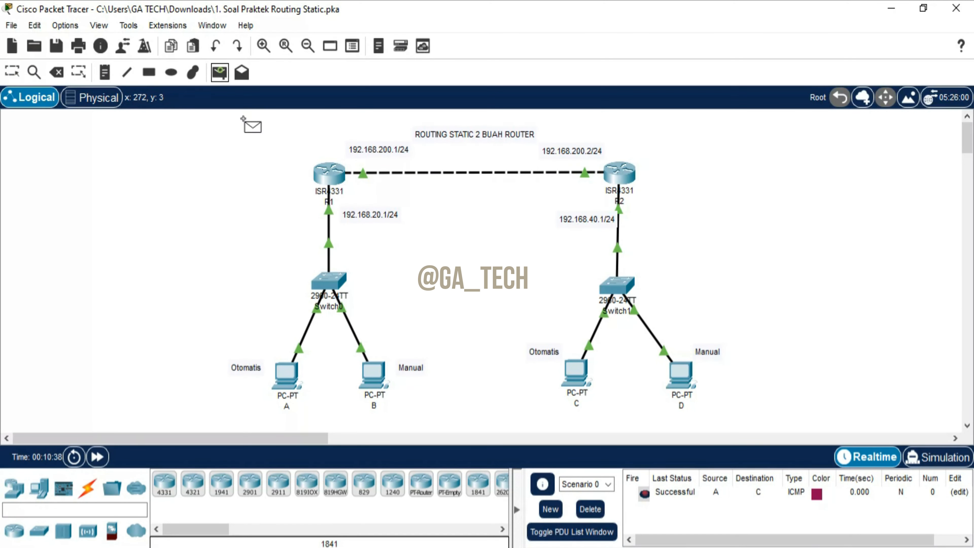
pyautogui.click(290, 376)
pyautogui.click(677, 373)
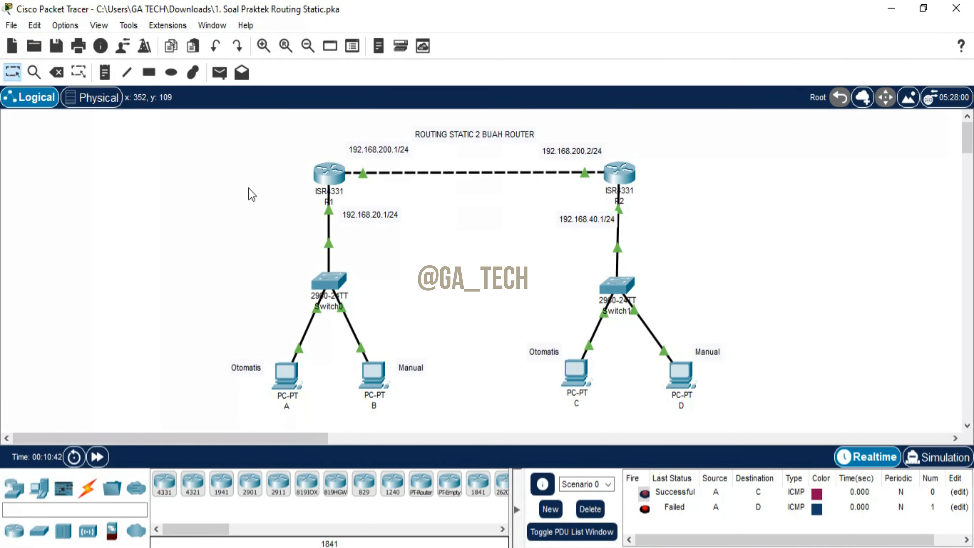
pyautogui.click(220, 72)
pyautogui.click(288, 372)
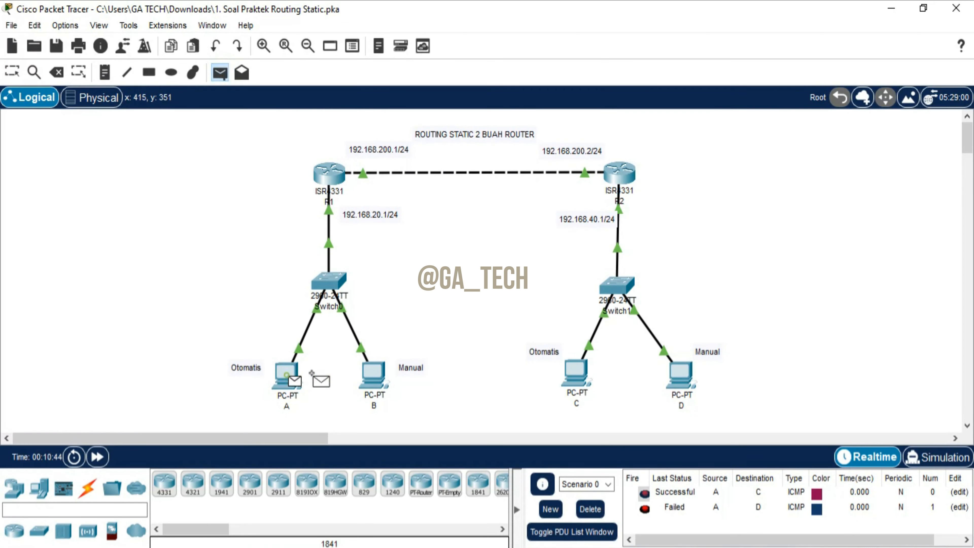
pyautogui.click(679, 371)
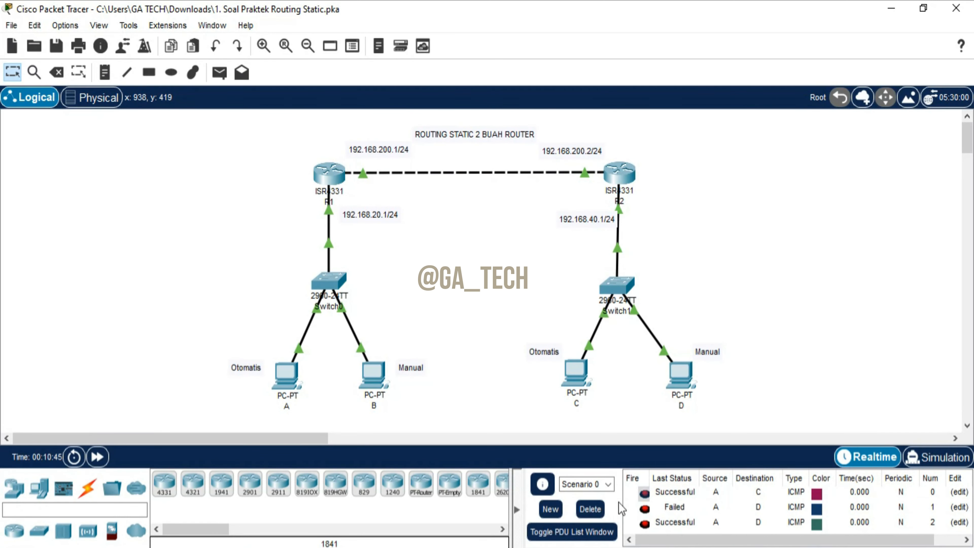
# Clear the PDU list again and retest PC A to PC C with one simple PDU.
pyautogui.click(598, 510)
pyautogui.click(220, 72)
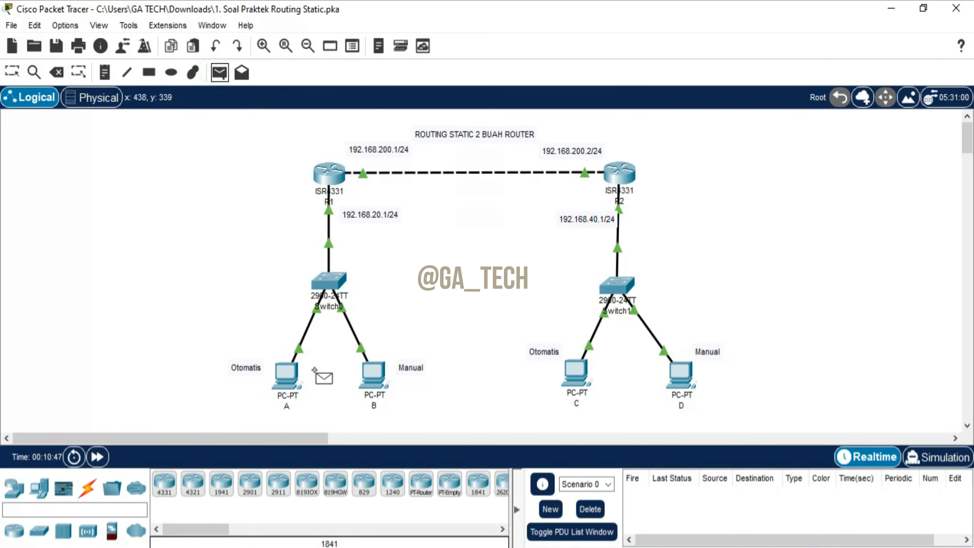
pyautogui.click(289, 374)
pyautogui.click(576, 371)
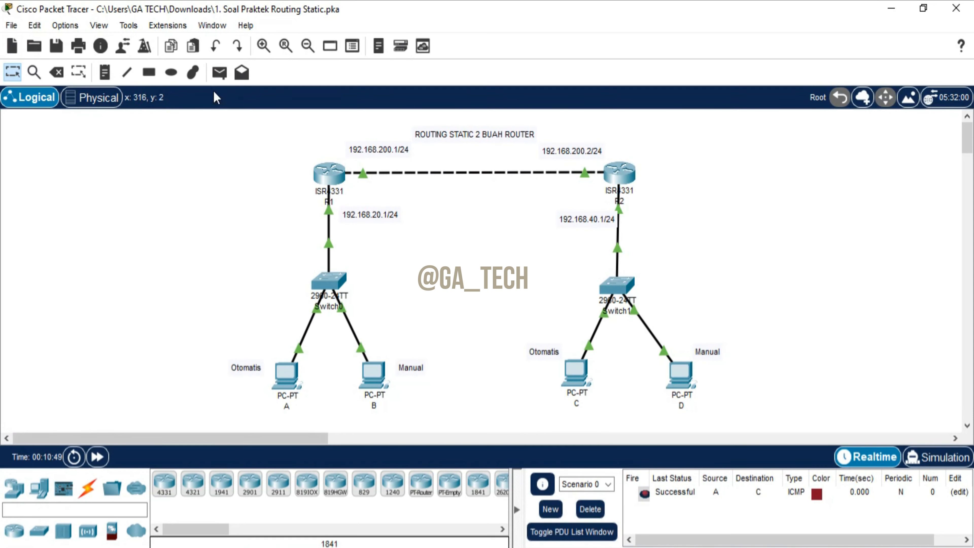
# Send a simple PDU from PC A to PC D.
pyautogui.click(220, 72)
pyautogui.click(293, 376)
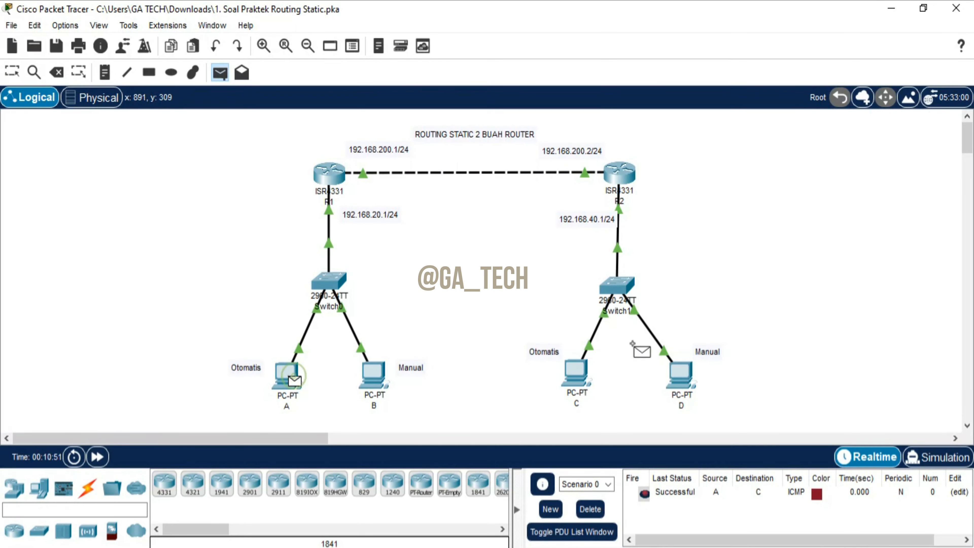
pyautogui.click(671, 377)
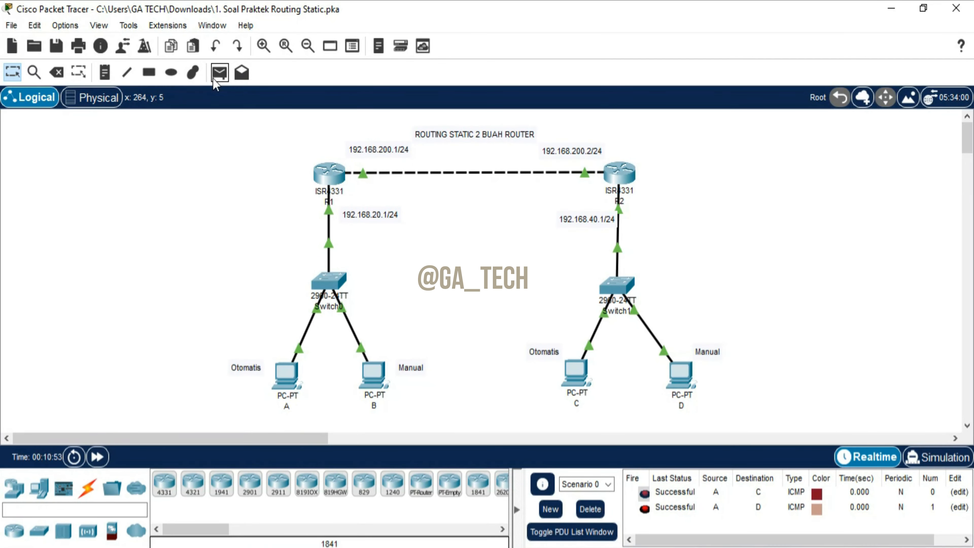
# Send simple PDUs from PC B to PC C and from PC B to PC D, and check their status in the PDU list.
pyautogui.click(220, 72)
pyautogui.click(374, 375)
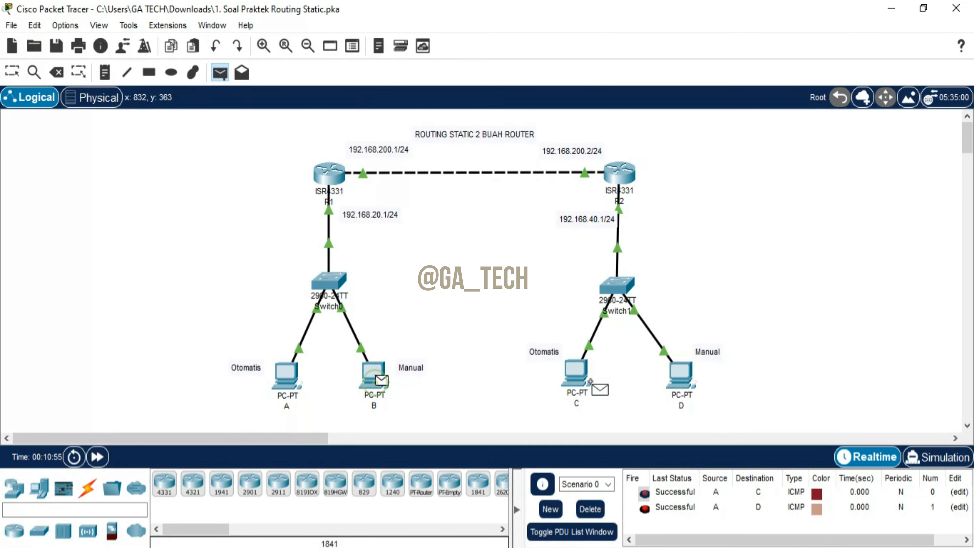
pyautogui.click(580, 378)
pyautogui.click(219, 73)
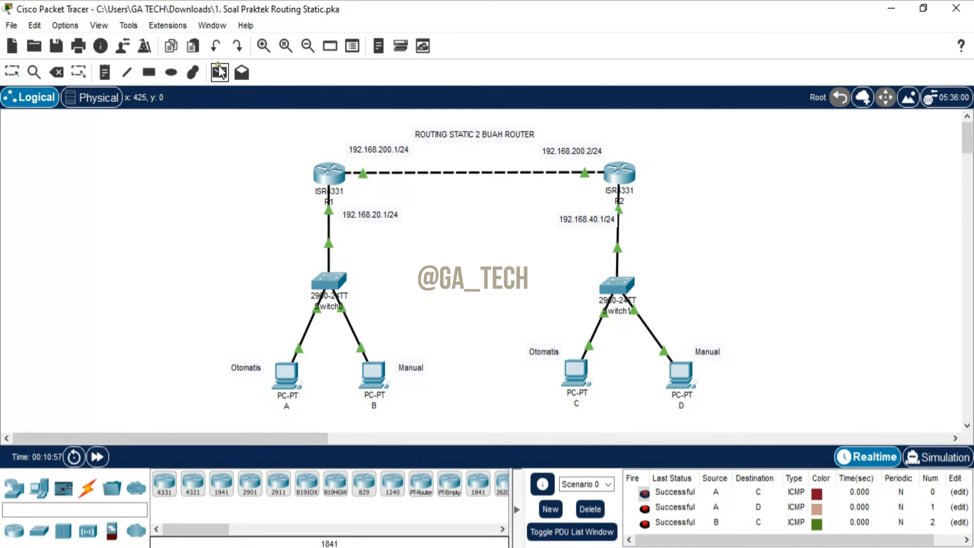
pyautogui.click(374, 375)
pyautogui.click(681, 376)
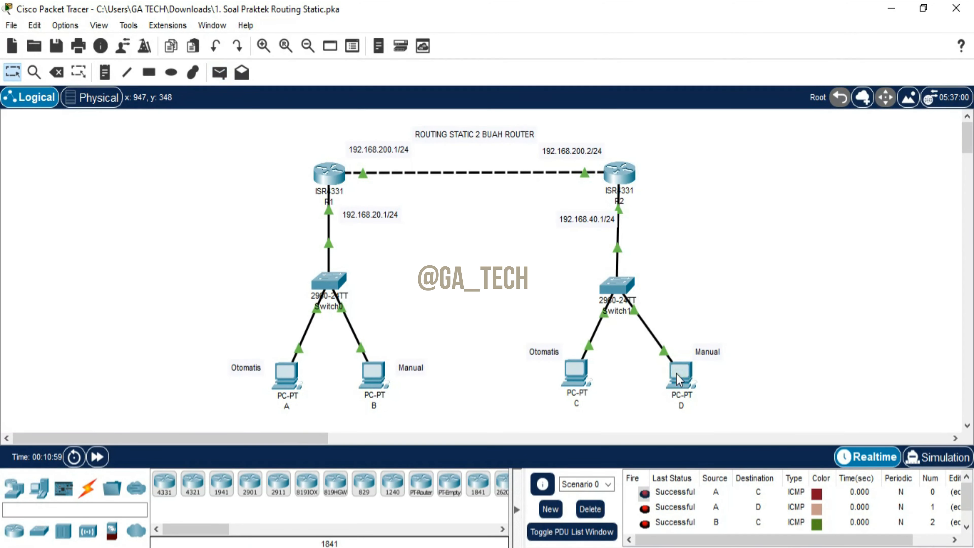
pyautogui.scroll(-1, 956, 516)
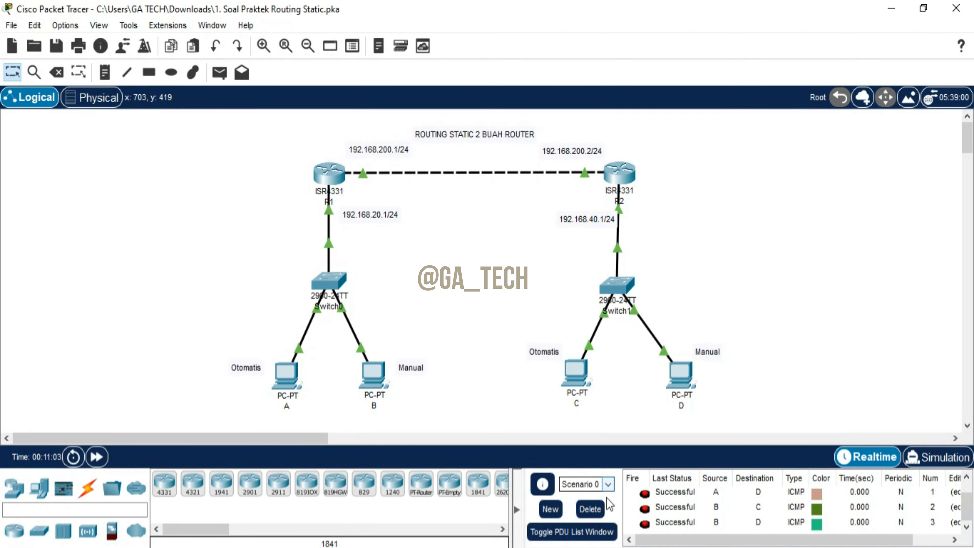
# Delete the PDU scenario and test the reverse direction with simple PDUs from PC C to PC A and PC C to PC B.
pyautogui.click(589, 509)
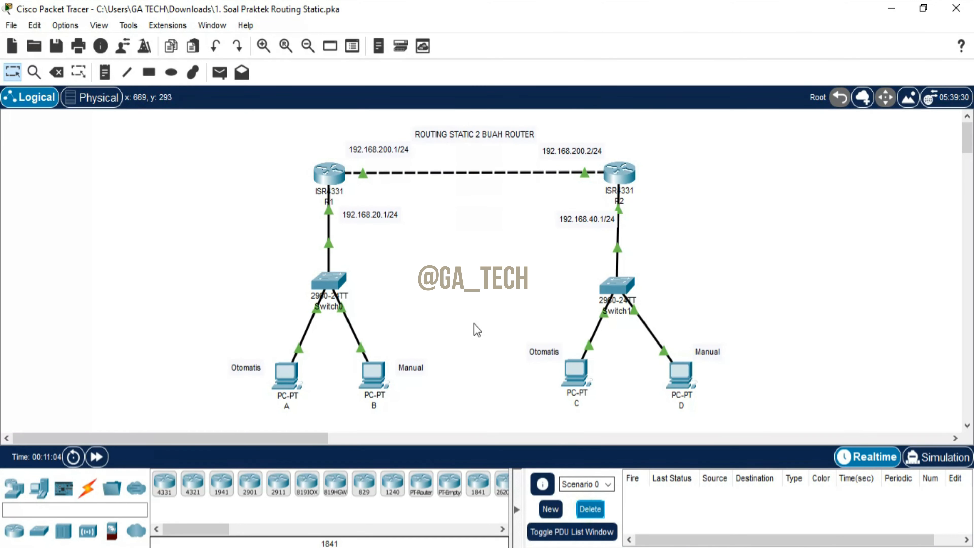
pyautogui.click(219, 72)
pyautogui.click(575, 373)
pyautogui.click(302, 379)
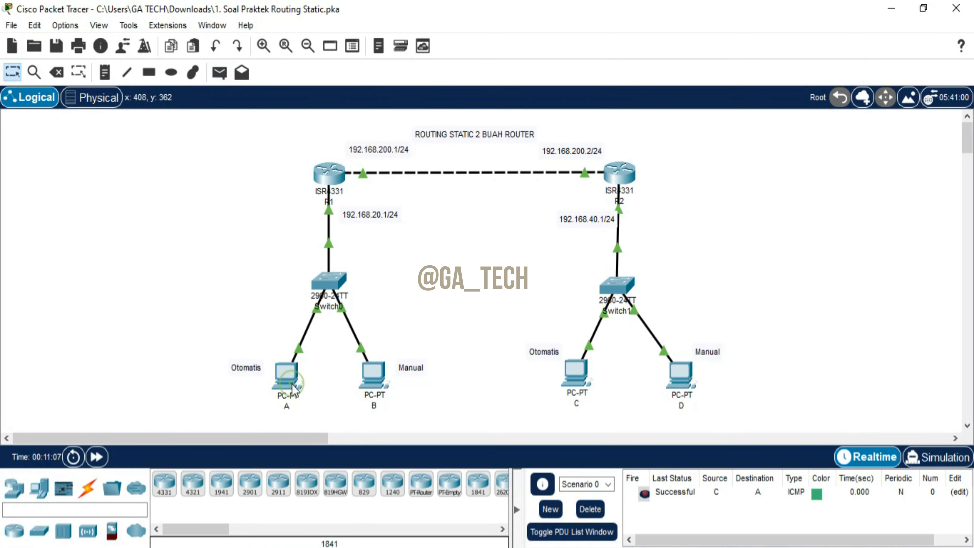
pyautogui.press('p')
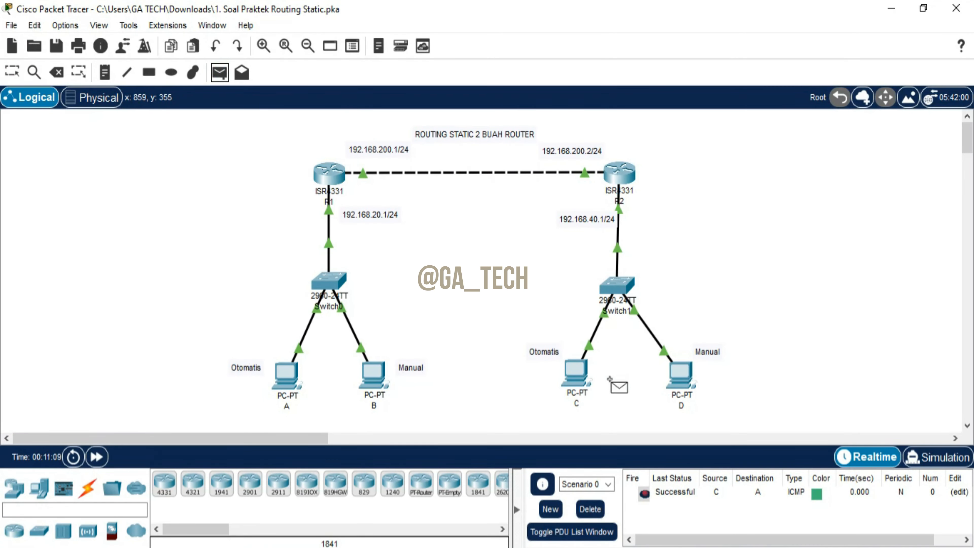
pyautogui.click(575, 375)
pyautogui.click(370, 371)
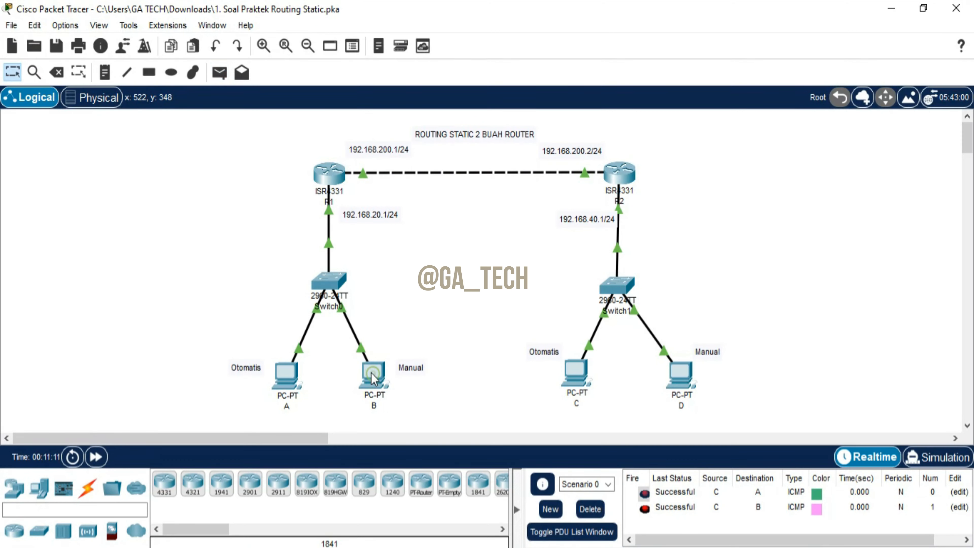
# Send a simple PDU from PC D to PC B and start another one.
pyautogui.click(219, 77)
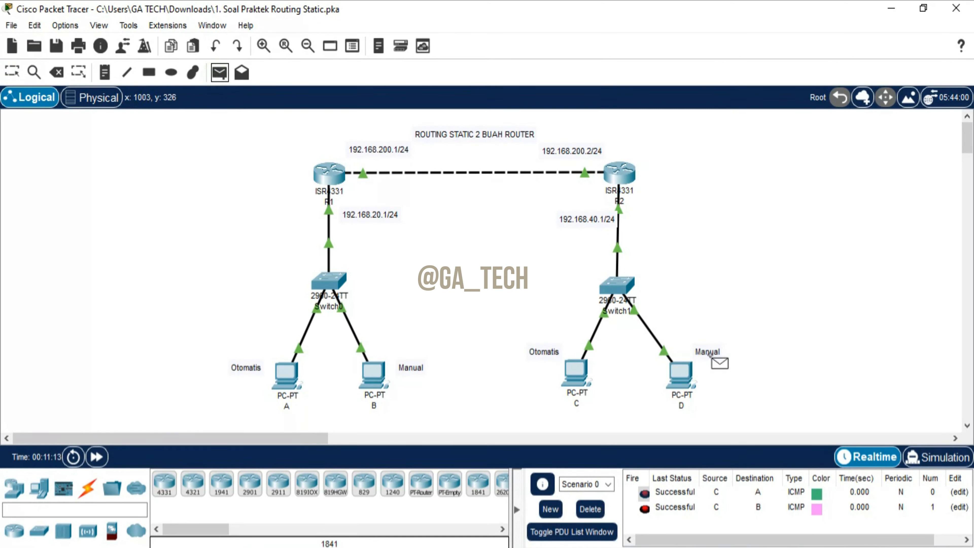
pyautogui.click(680, 372)
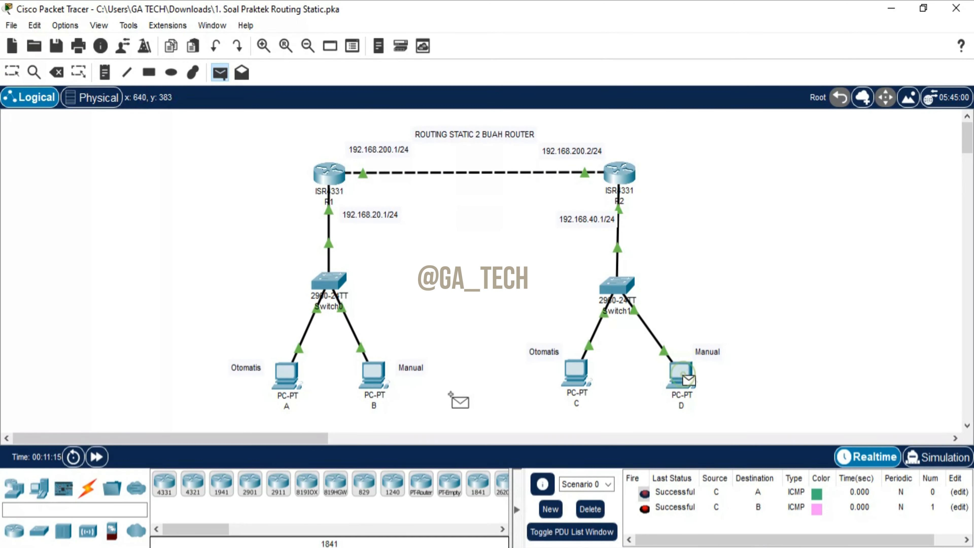
pyautogui.click(382, 378)
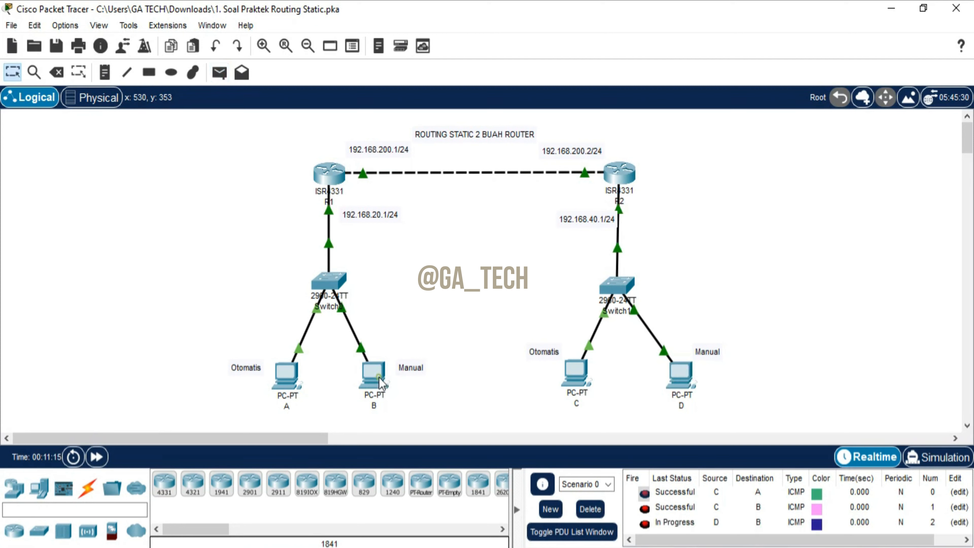
pyautogui.click(219, 77)
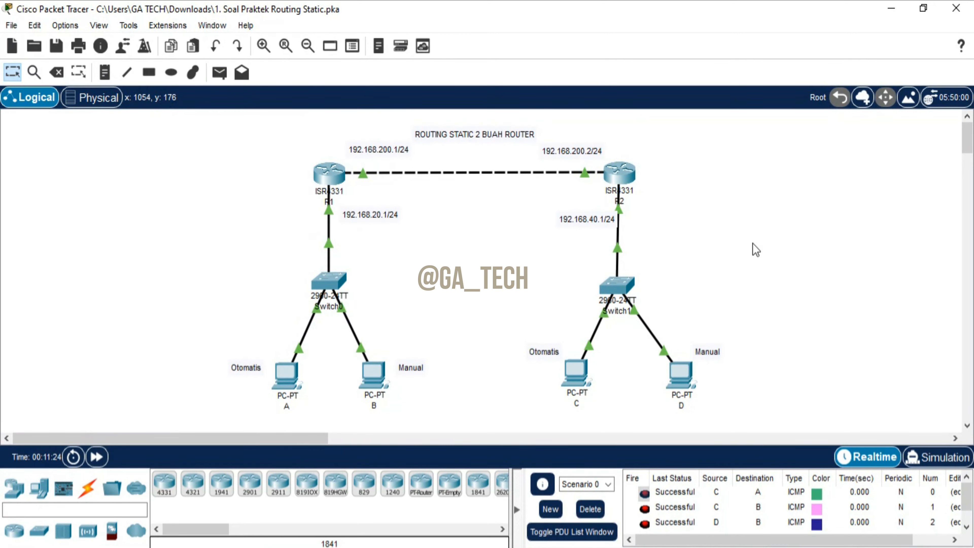
pyautogui.click(753, 242)
# Ping 192.168.40.11 from PC A's command prompt and compare the reply with the topology.
pyautogui.click(285, 372)
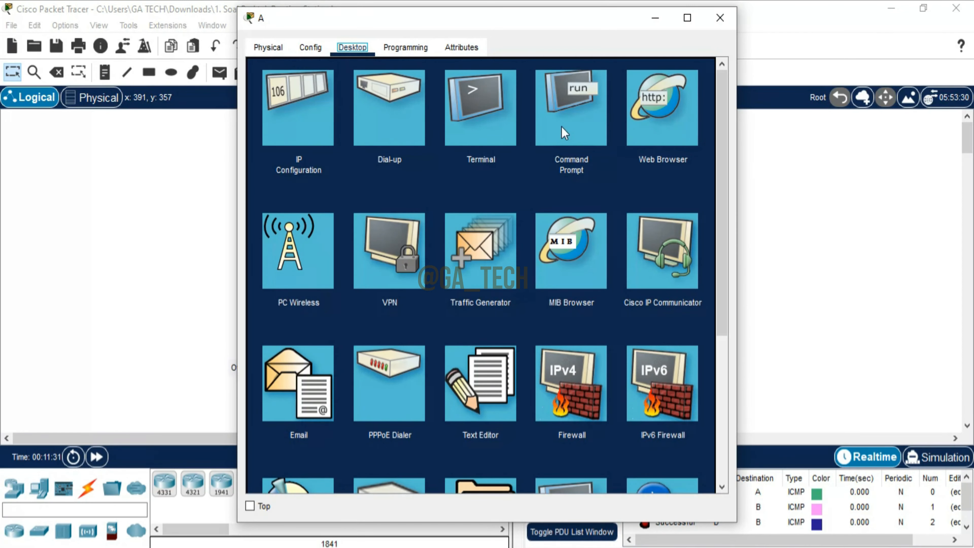
pyautogui.click(583, 125)
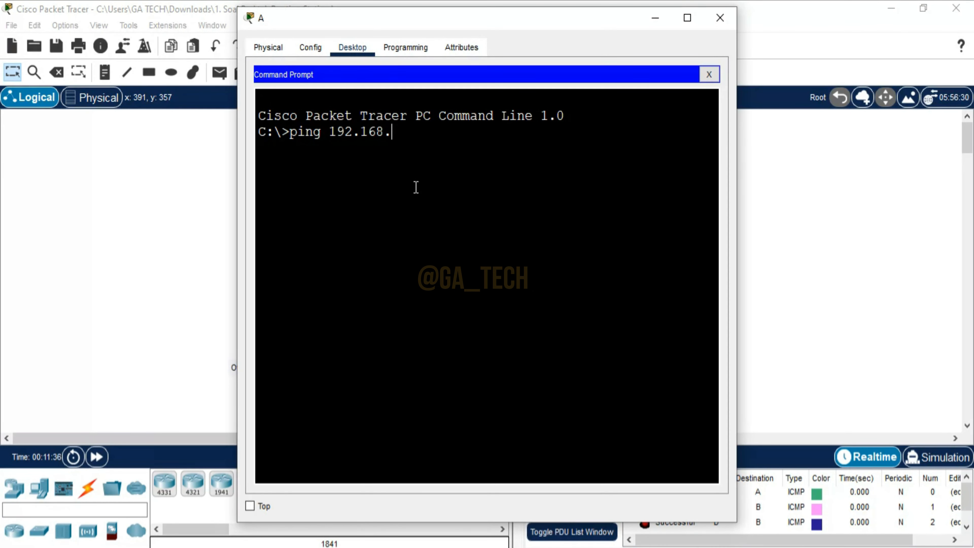
pyautogui.press('Return')
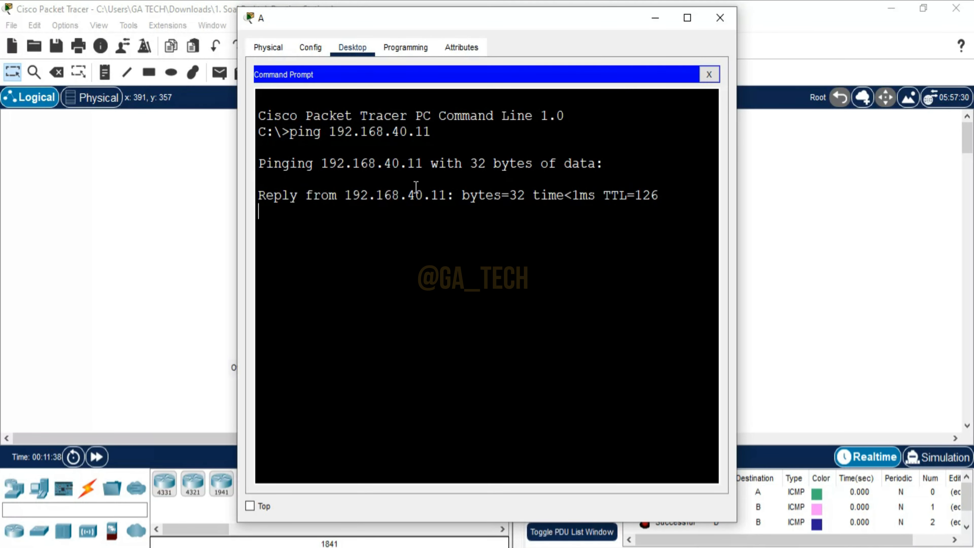
pyautogui.moveTo(497, 25); pyautogui.dragTo(221, 61)
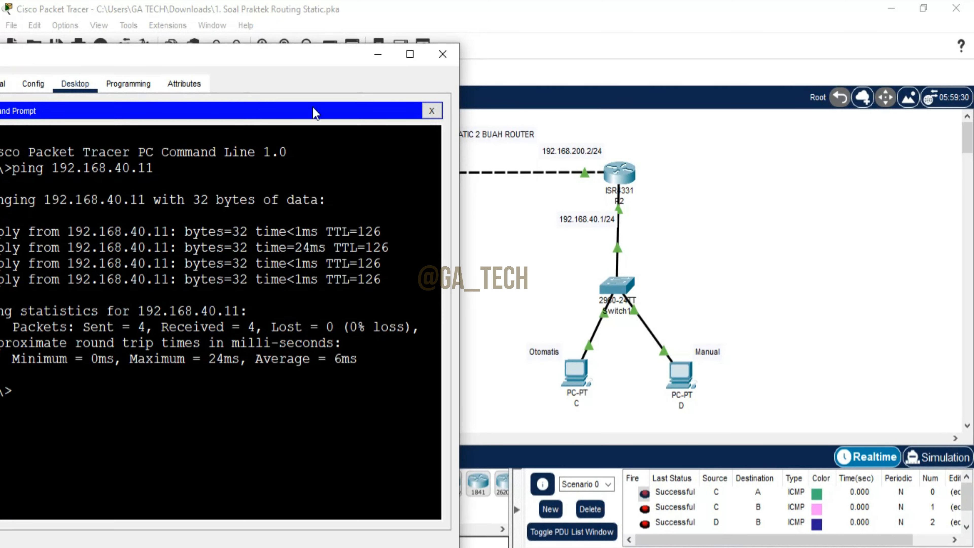
pyautogui.moveTo(250, 72); pyautogui.dragTo(535, 48)
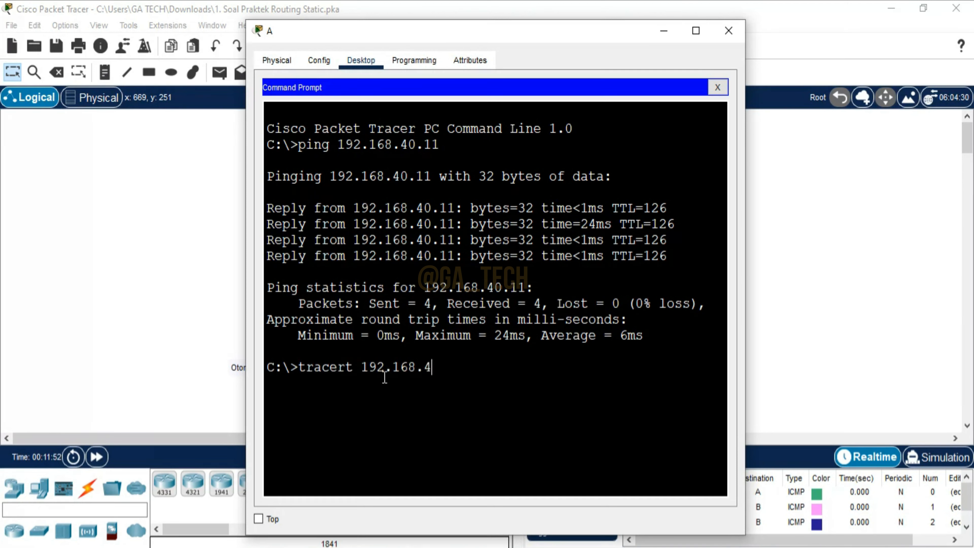
# Trace the route from PC A to 192.168.40.11 with tracert and close PC A's window.
pyautogui.press('BackSpace')
pyautogui.press('BackSpace')
pyautogui.write('11')
pyautogui.press('Return')
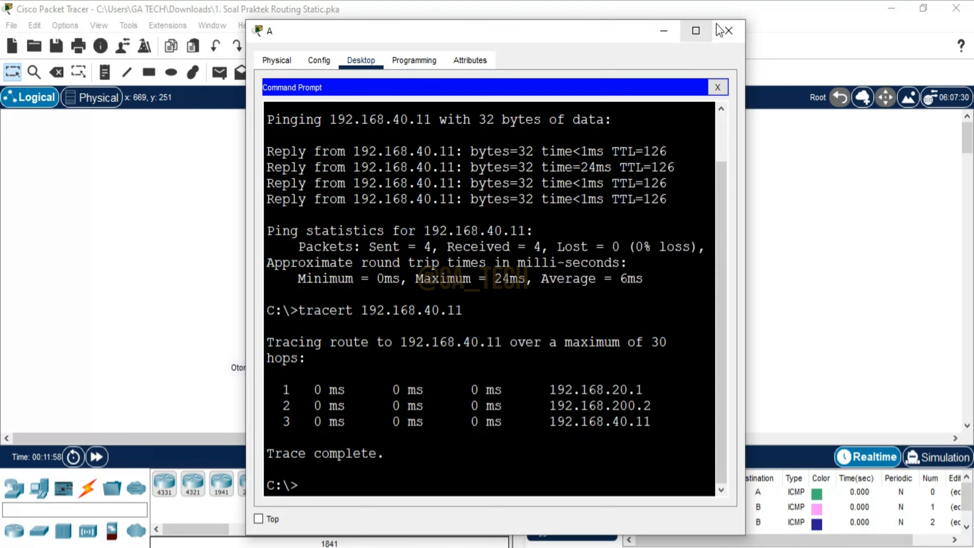
pyautogui.click(729, 31)
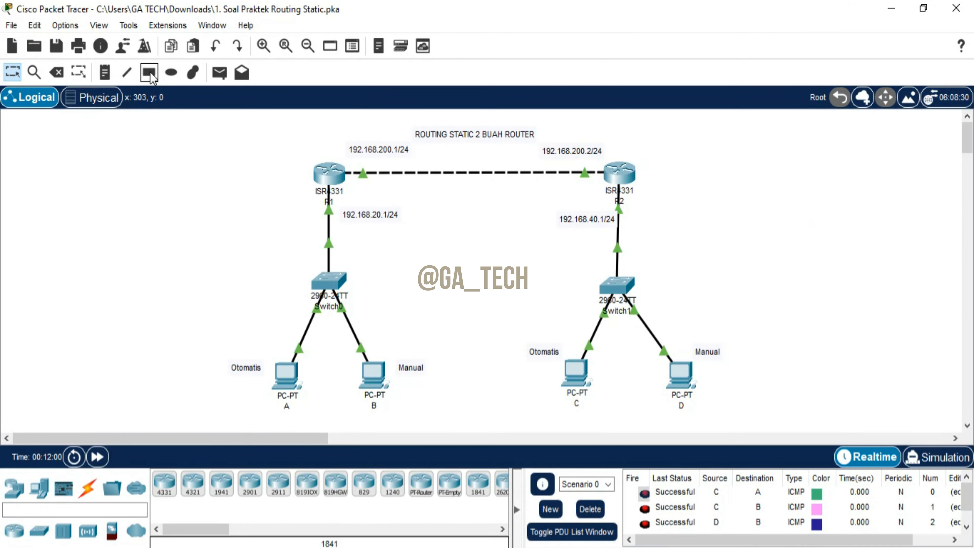
# Show R1's routing table with "do sh ip route", examine the static route entry, and close the router window.
pyautogui.click(329, 170)
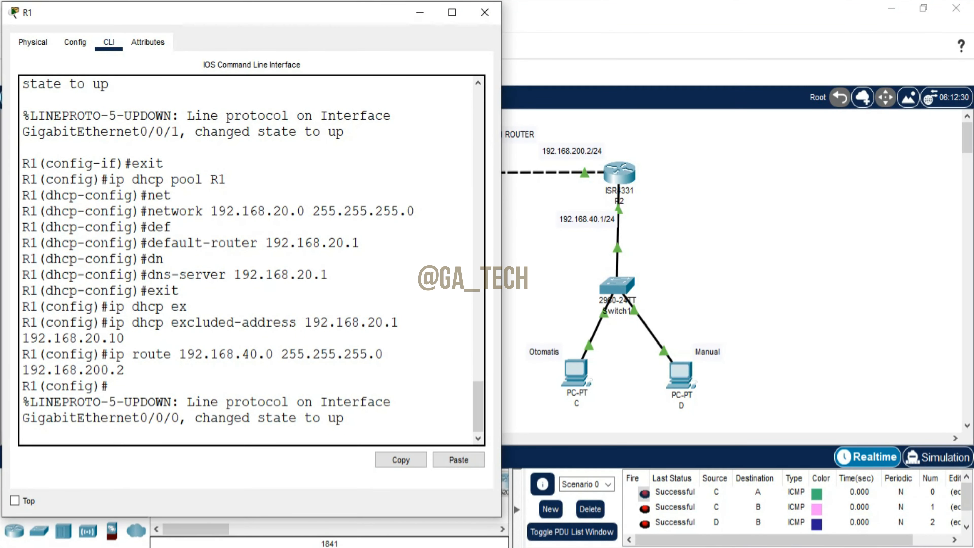
pyautogui.press('Return')
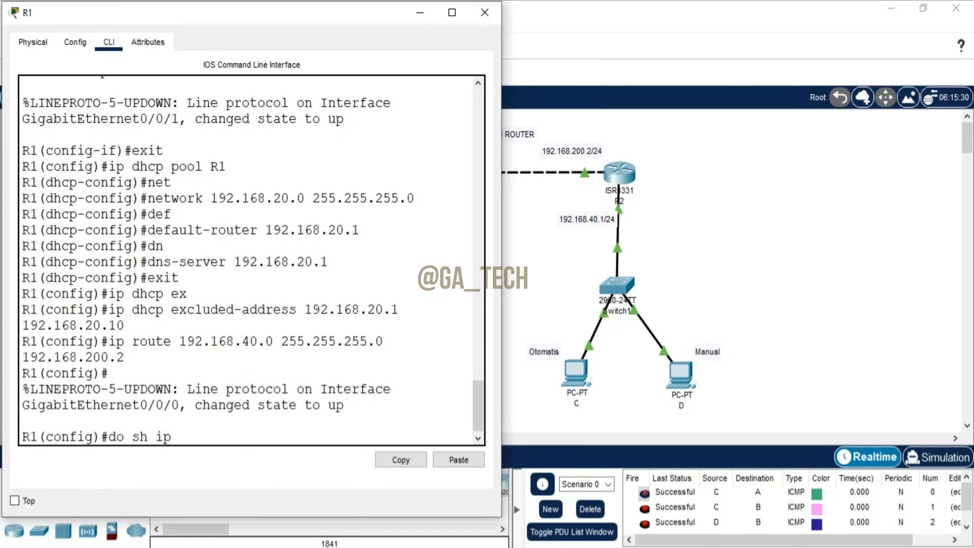
pyautogui.write('do sh ip route')
pyautogui.press('Return')
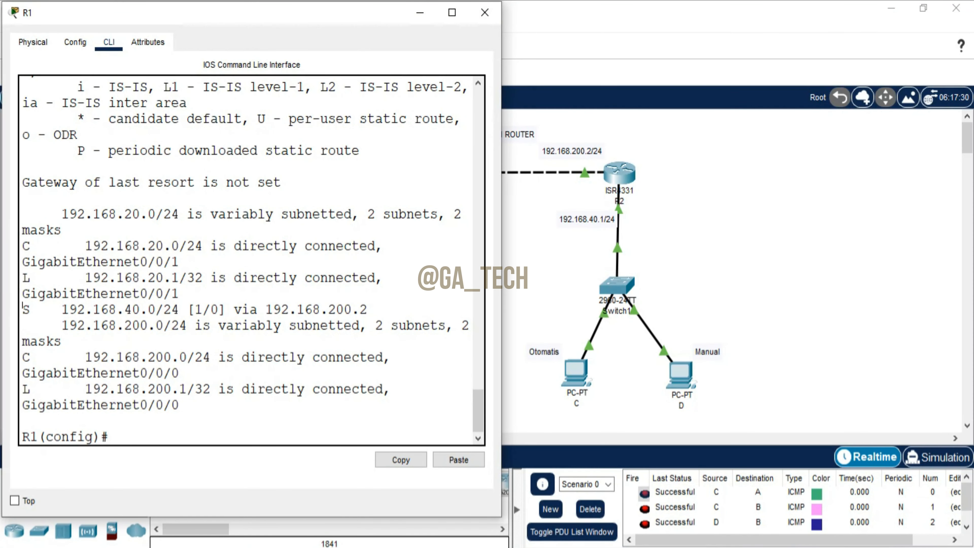
pyautogui.moveTo(23, 307); pyautogui.dragTo(396, 330)
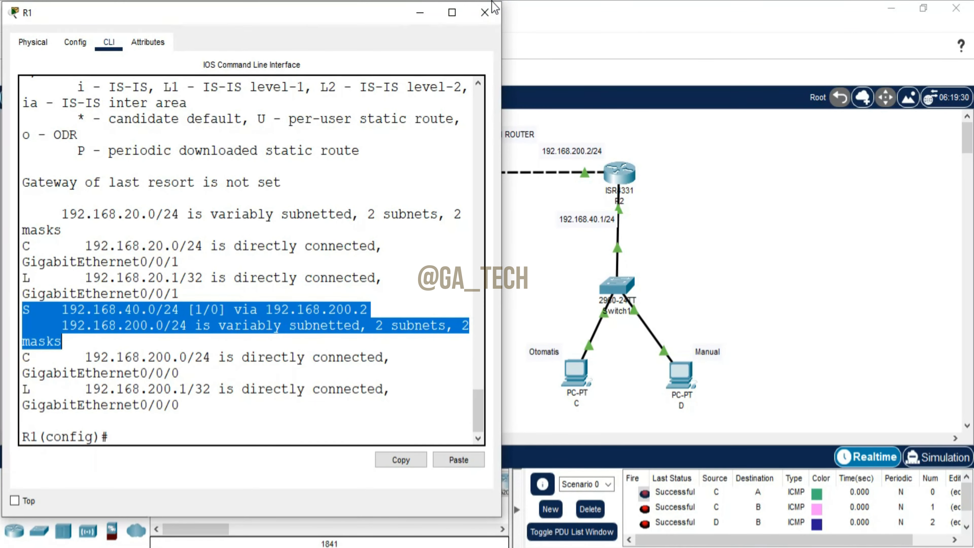
pyautogui.click(485, 12)
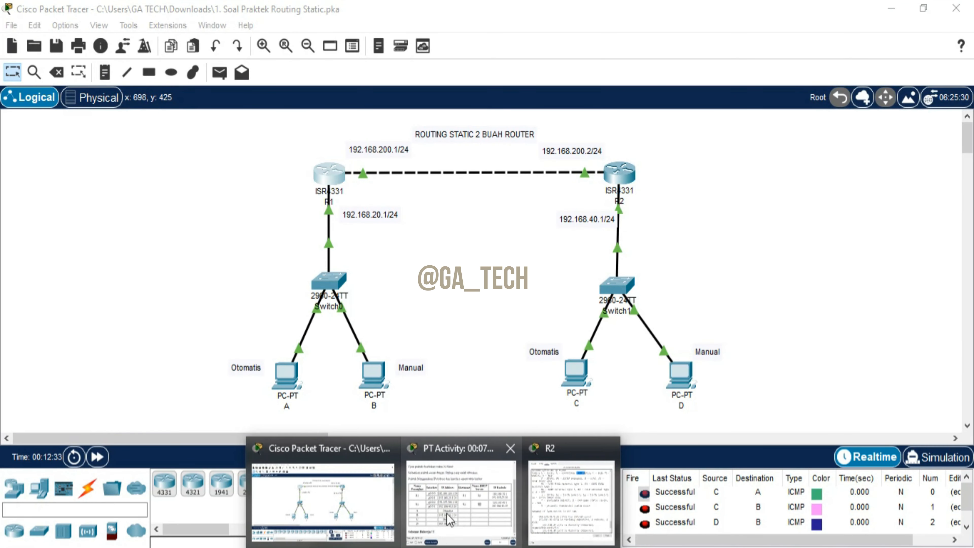
# Bring up the PT Activity window with the exam instructions.
pyautogui.click(447, 498)
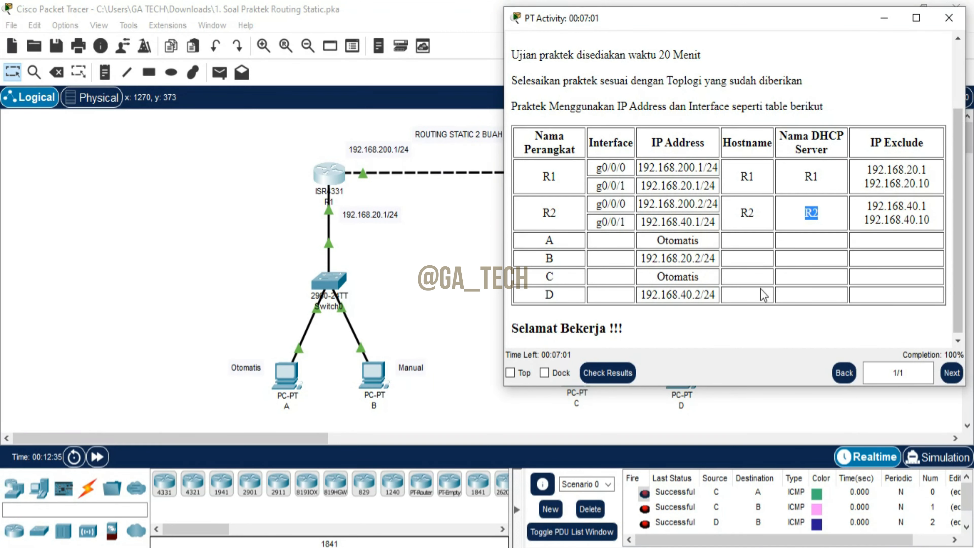